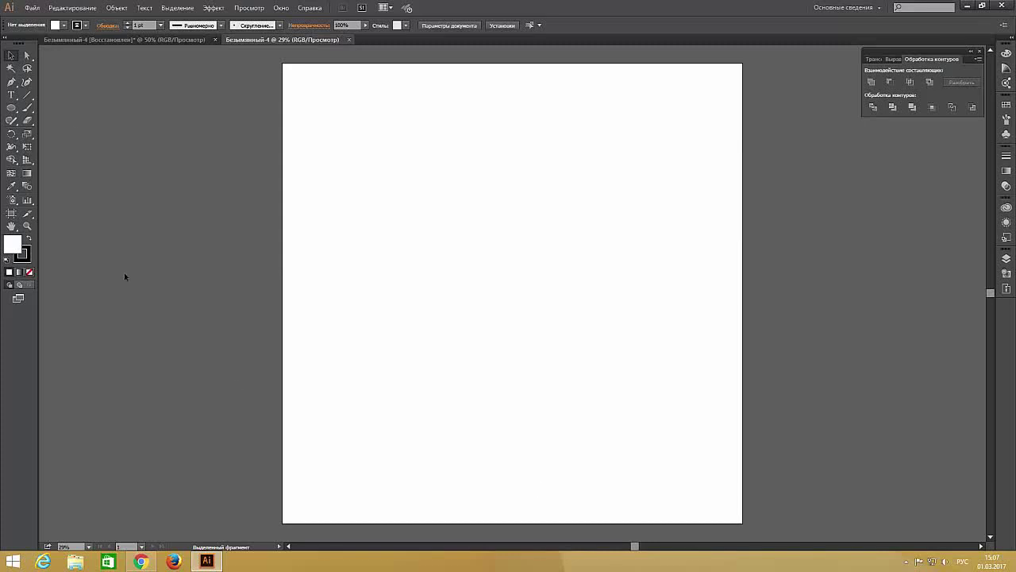
# Draw a wide, flat dark brown ellipse across the upper middle of the artboard
pyautogui.click(63, 25)
pyautogui.click(103, 61)
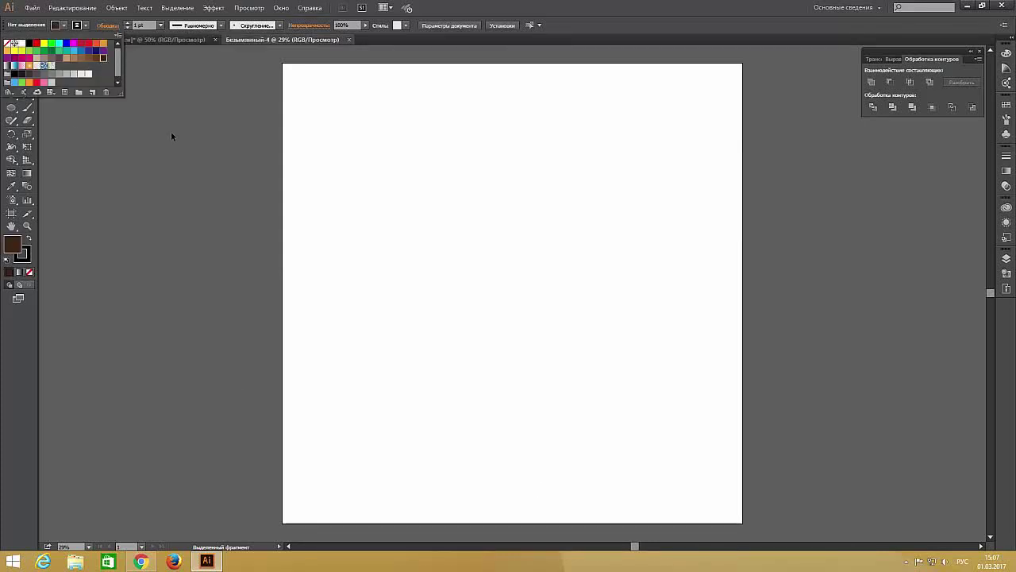
pyautogui.click(11, 107)
pyautogui.moveTo(403, 244)
pyautogui.mouseDown()
pyautogui.moveTo(579, 293)
pyautogui.moveTo(571, 279)
pyautogui.mouseUp()
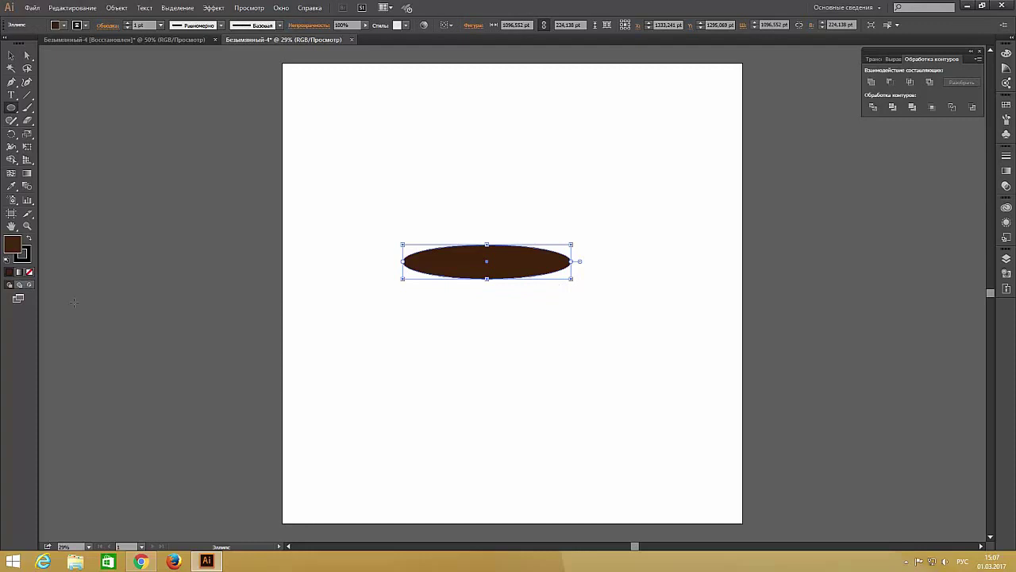
pyautogui.hotkey('ctrl', '+')
pyautogui.hotkey('ctrl', '+')
pyautogui.hotkey('ctrl', '+')
pyautogui.click(11, 81)
# Set the stroke to None and zoom in on the ellipse's left end
pyautogui.click(85, 25)
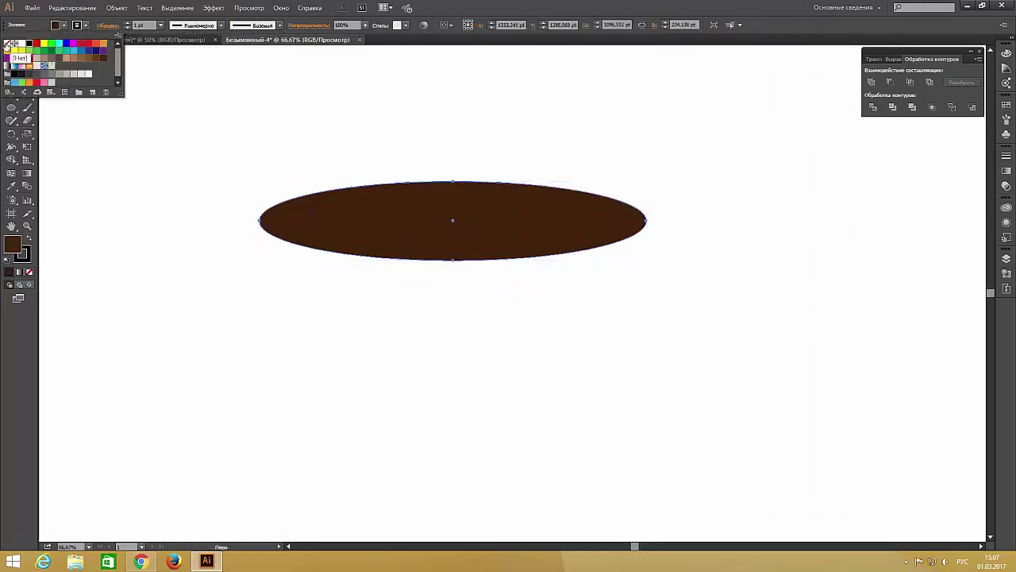
pyautogui.click(13, 44)
pyautogui.click(262, 230)
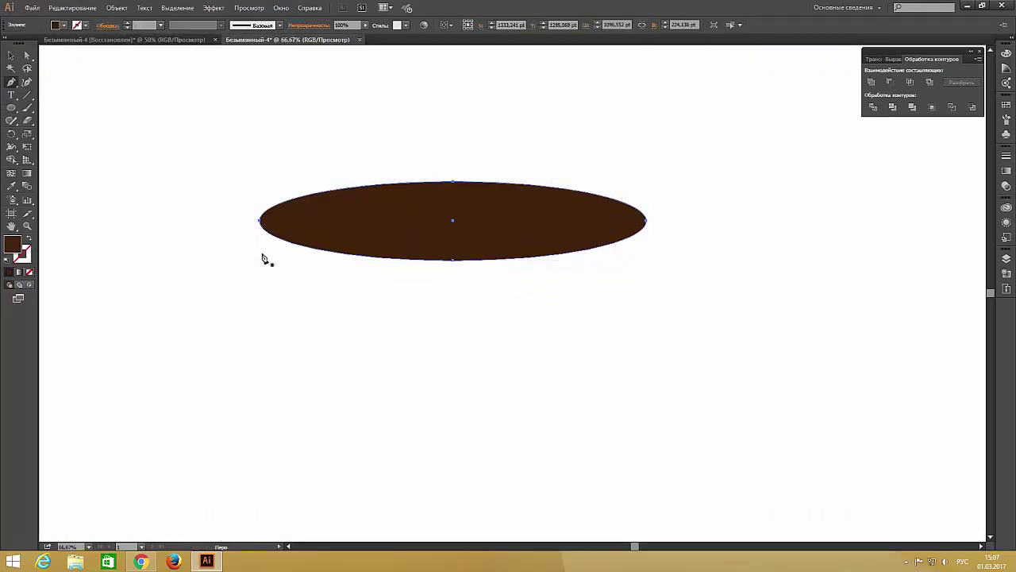
pyautogui.hotkey('ctrl', '+')
pyautogui.hotkey('ctrl', '+')
pyautogui.hscroll(-3, 613, 503)
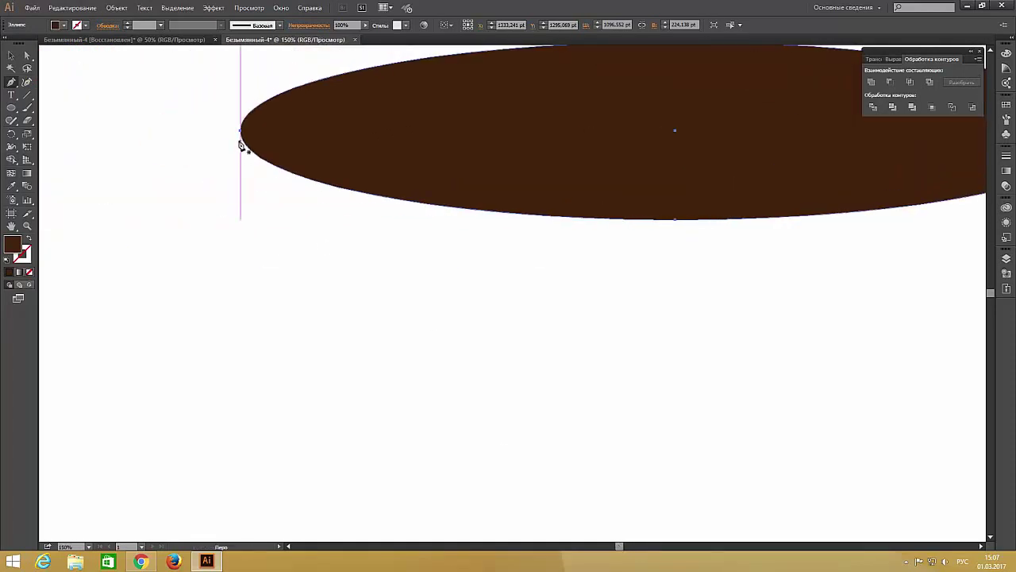
# Trace the first four rounded drips along the ellipse's bottom edge with the Pen tool
pyautogui.moveTo(240, 144); pyautogui.dragTo(241, 153)
pyautogui.moveTo(246, 226); pyautogui.dragTo(265, 241)
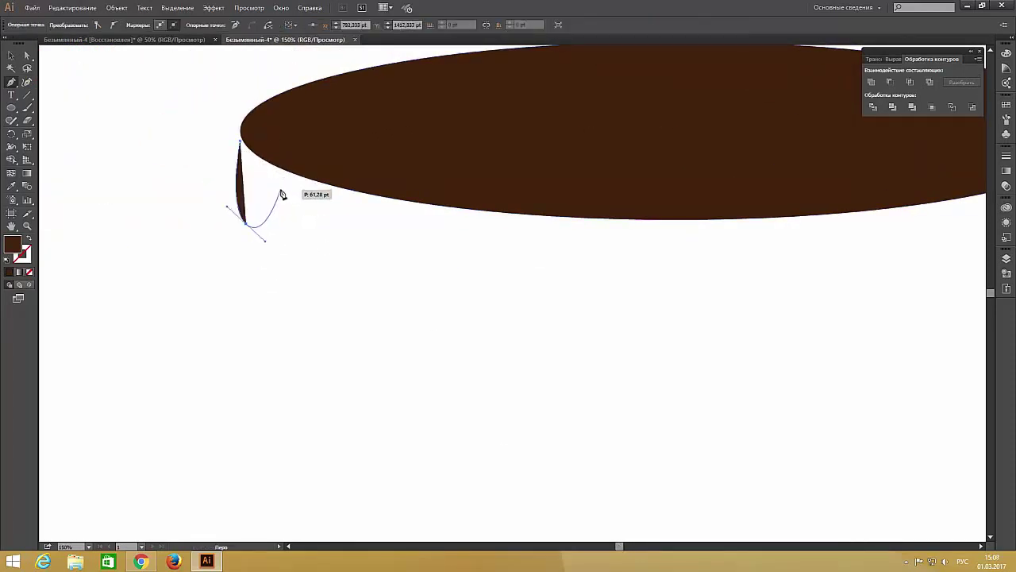
pyautogui.moveTo(277, 189); pyautogui.dragTo(293, 255)
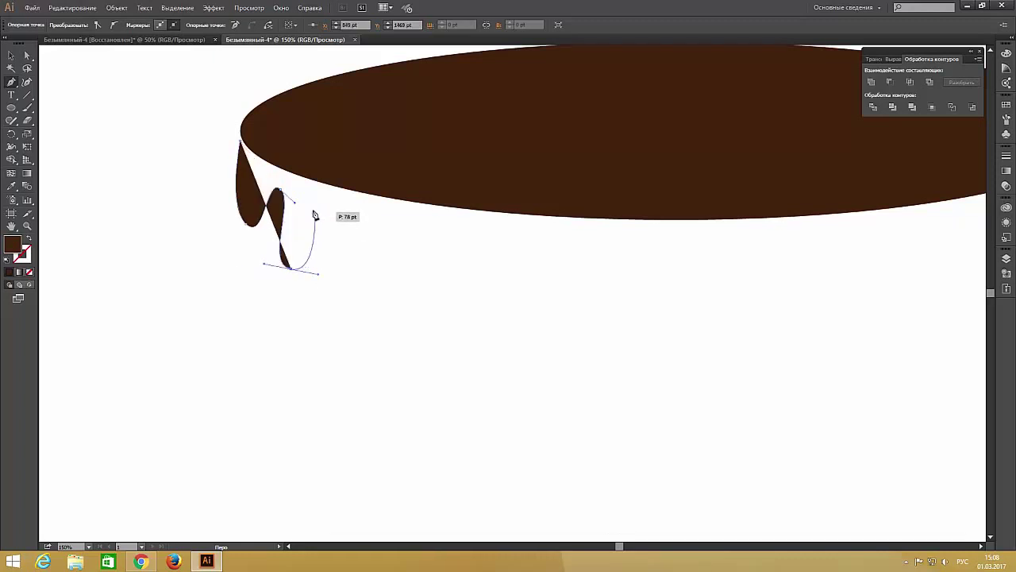
pyautogui.moveTo(309, 191); pyautogui.dragTo(340, 207)
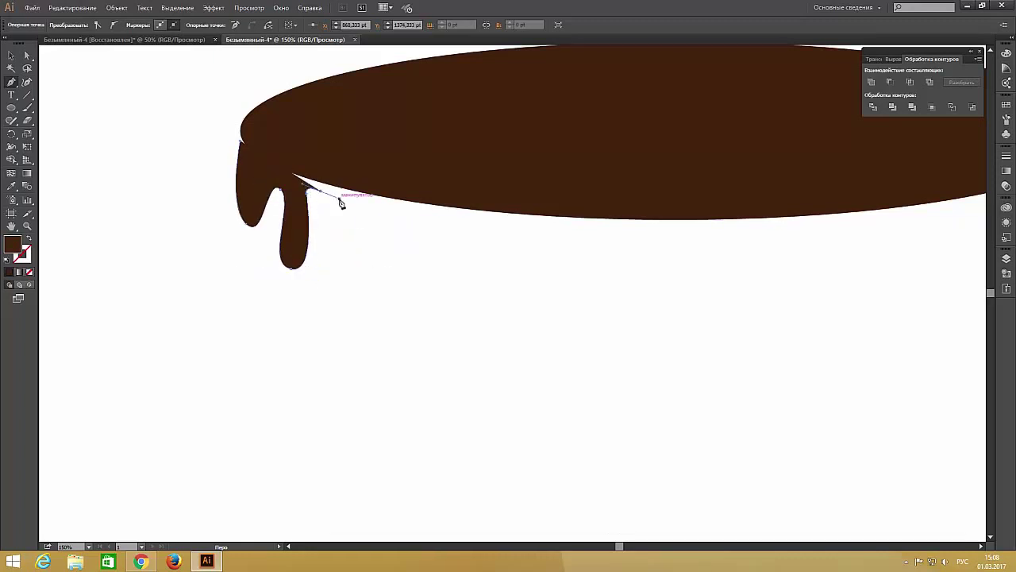
pyautogui.hotkey('ctrl', '-')
pyautogui.hotkey('ctrl', '-')
pyautogui.moveTo(437, 295); pyautogui.dragTo(448, 308)
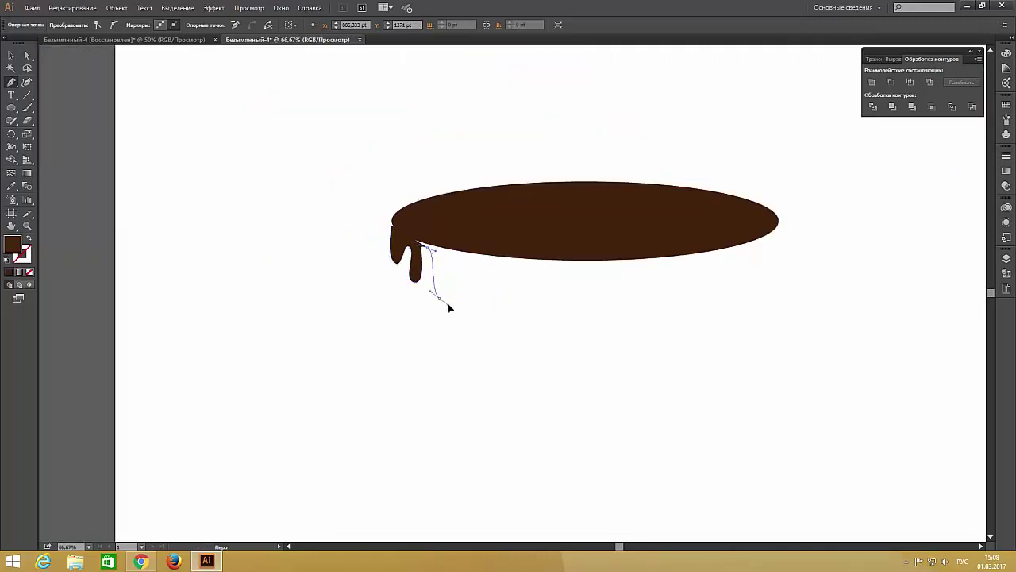
pyautogui.moveTo(465, 261); pyautogui.dragTo(478, 261)
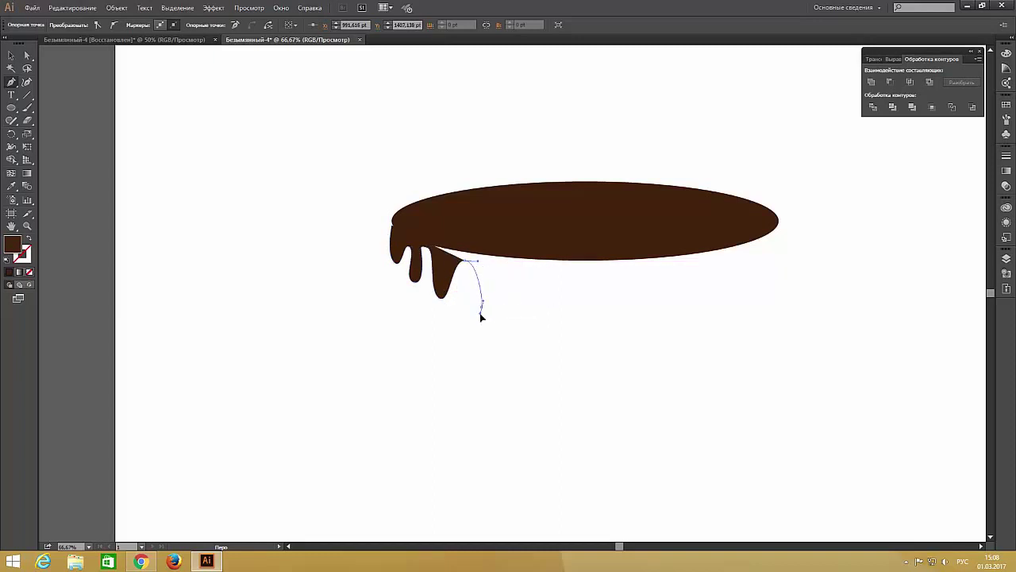
pyautogui.moveTo(526, 319); pyautogui.dragTo(556, 324)
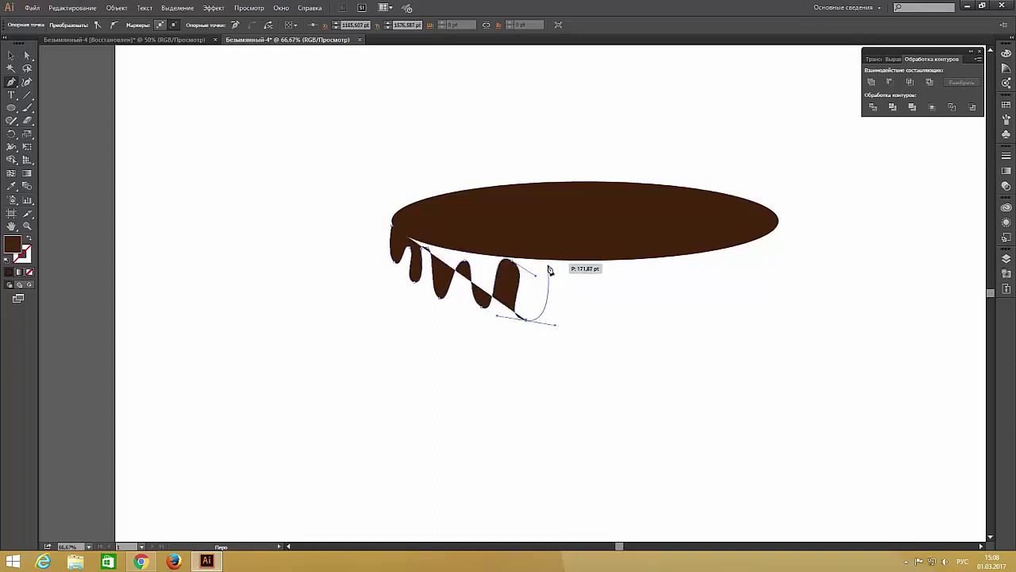
# Trace the fifth through ninth drips toward the right end and close the drip path
pyautogui.moveTo(548, 264); pyautogui.dragTo(572, 268)
pyautogui.moveTo(588, 316); pyautogui.dragTo(607, 316)
pyautogui.moveTo(597, 264); pyautogui.dragTo(631, 270)
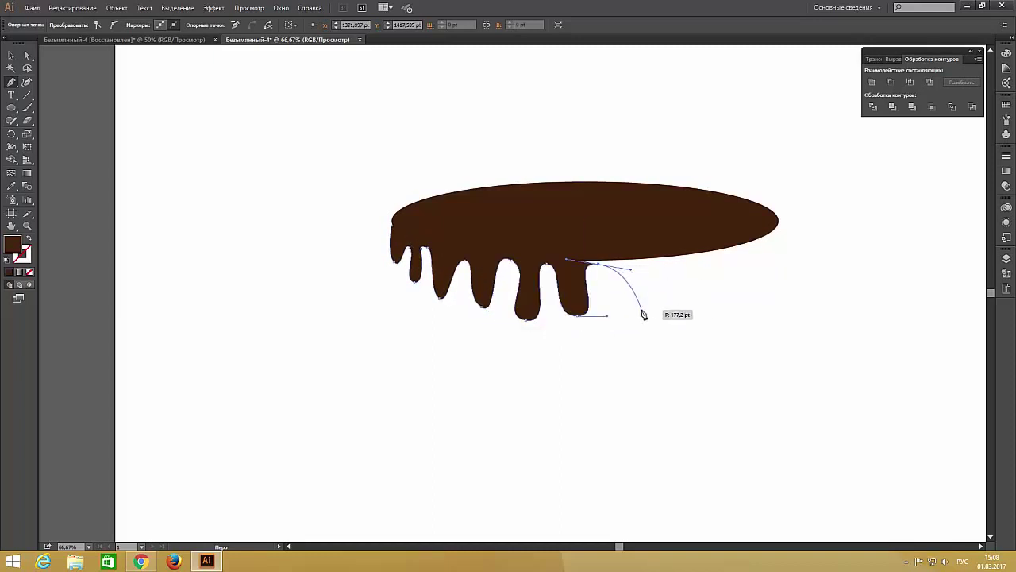
pyautogui.moveTo(622, 308)
pyautogui.mouseDown()
pyautogui.moveTo(686, 293)
pyautogui.moveTo(716, 310)
pyautogui.mouseUp()
pyautogui.click(650, 262)
pyautogui.click(673, 263)
pyautogui.moveTo(714, 263)
pyautogui.mouseDown()
pyautogui.moveTo(737, 288)
pyautogui.moveTo(738, 317)
pyautogui.mouseUp()
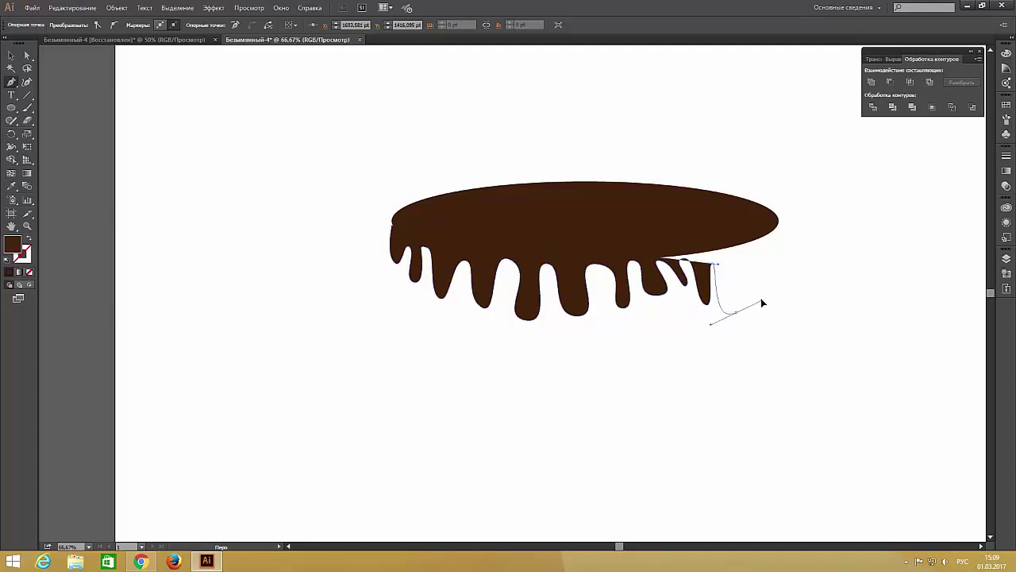
pyautogui.moveTo(758, 242)
pyautogui.mouseDown()
pyautogui.moveTo(783, 264)
pyautogui.moveTo(778, 245)
pyautogui.mouseUp()
pyautogui.click(780, 228)
pyautogui.click(391, 225)
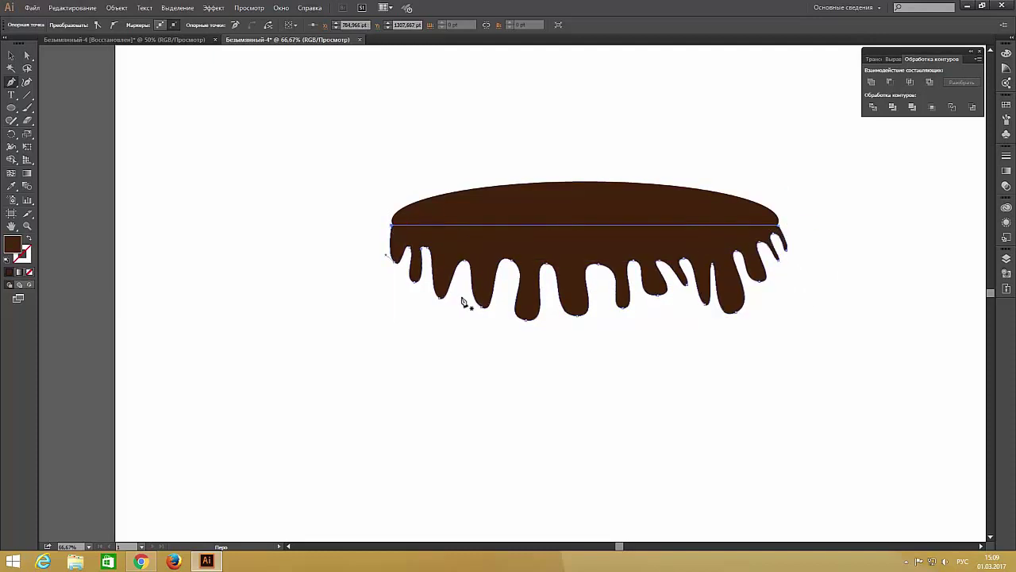
# Raise the drip path's end corners, then Unite it with the ellipse in Pathfinder
pyautogui.click(11, 110)
pyautogui.hotkey('ctrl', '+')
pyautogui.hotkey('ctrl', '+')
pyautogui.press('a')
pyautogui.moveTo(239, 269); pyautogui.dragTo(239, 258)
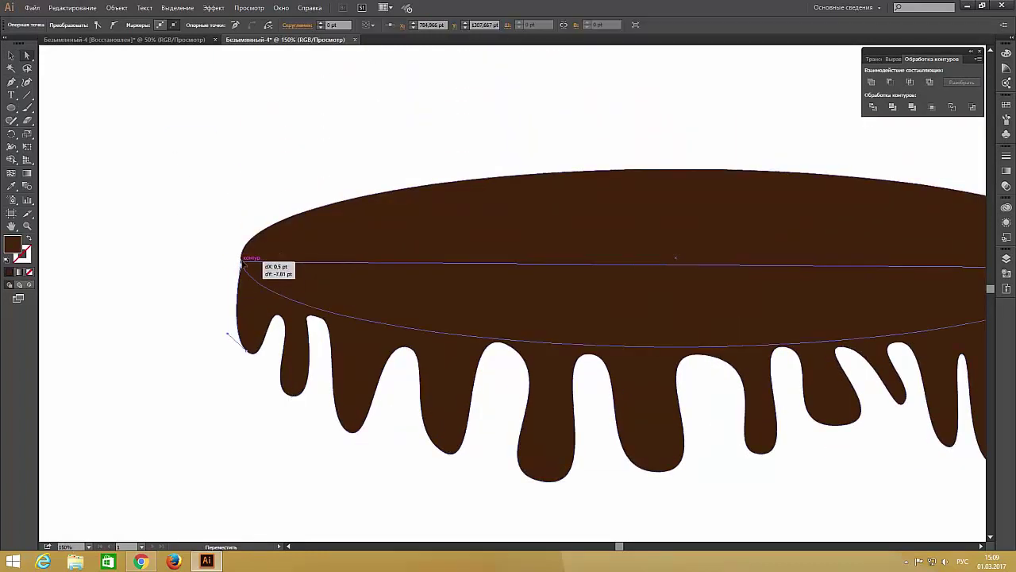
pyautogui.moveTo(619, 546); pyautogui.dragTo(635, 546)
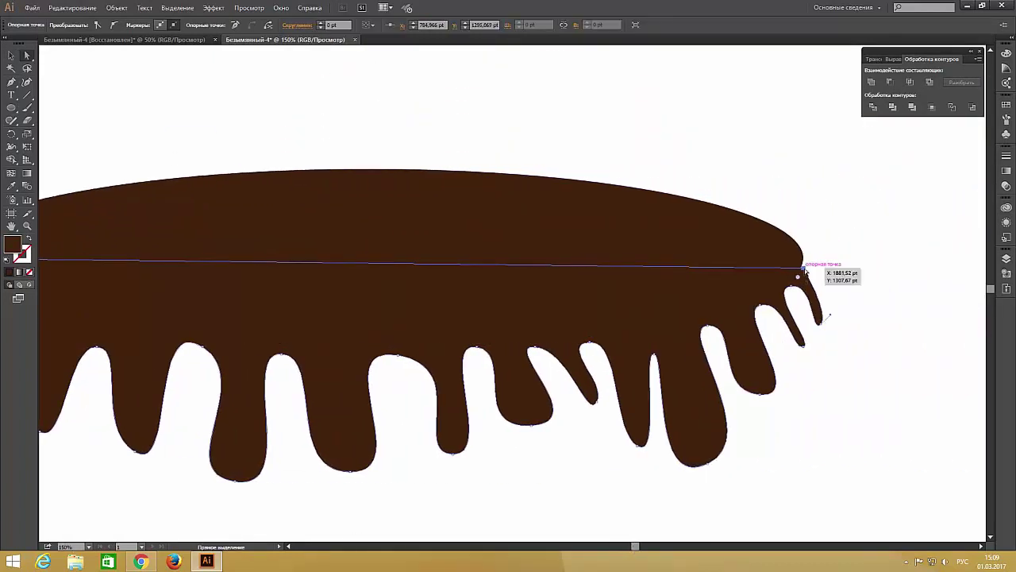
pyautogui.moveTo(804, 268); pyautogui.dragTo(811, 259)
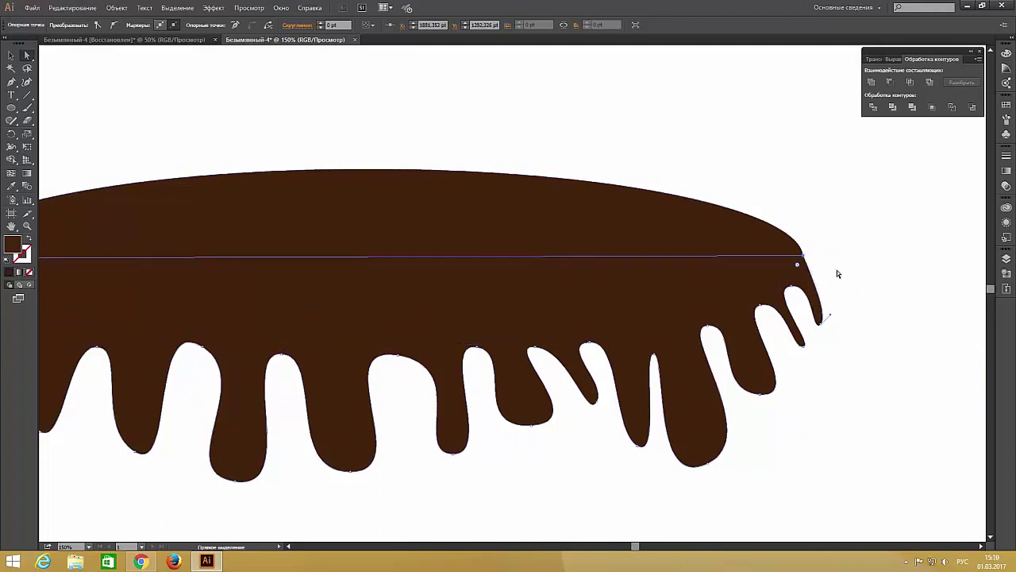
pyautogui.hotkey('ctrl', '+')
pyautogui.scroll(3, 874, 274)
pyautogui.hotkey('ctrl', '-')
pyautogui.hotkey('ctrl', '-')
pyautogui.hotkey('ctrl', '-')
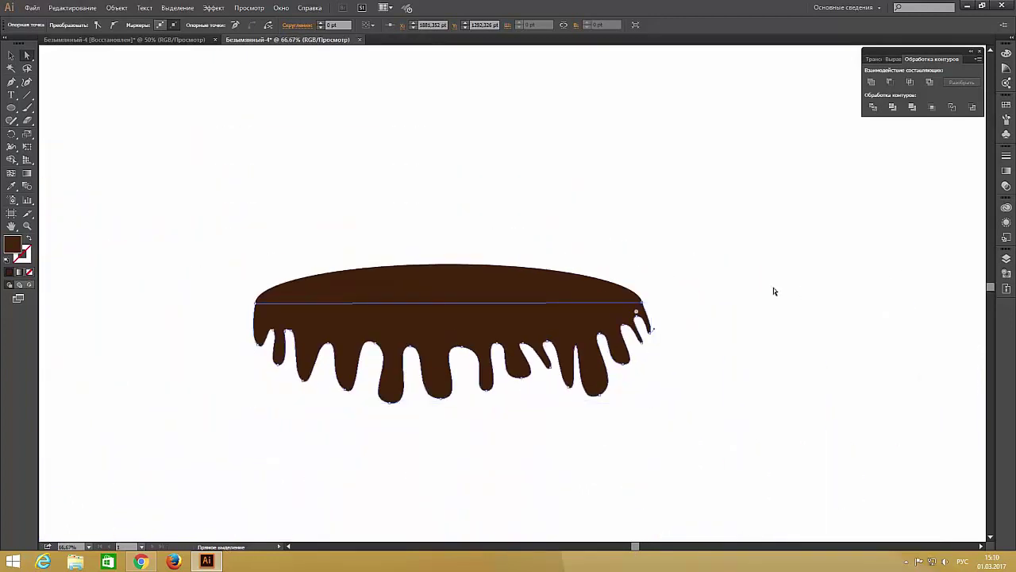
pyautogui.click(11, 55)
pyautogui.click(871, 81)
# Draw a tan-filled ellipse below the chocolate glaze drips
pyautogui.click(55, 198)
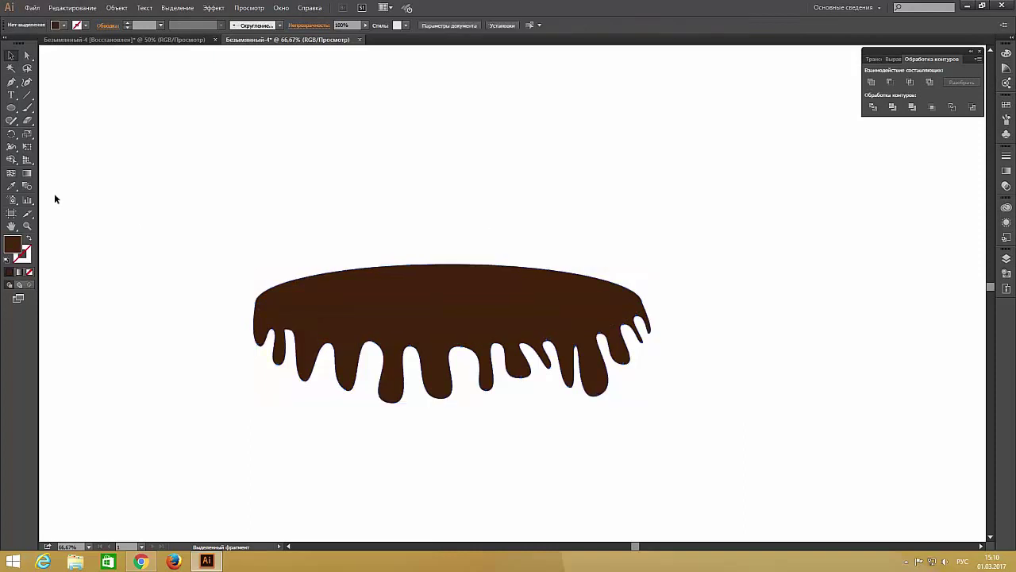
pyautogui.click(11, 107)
pyautogui.click(63, 25)
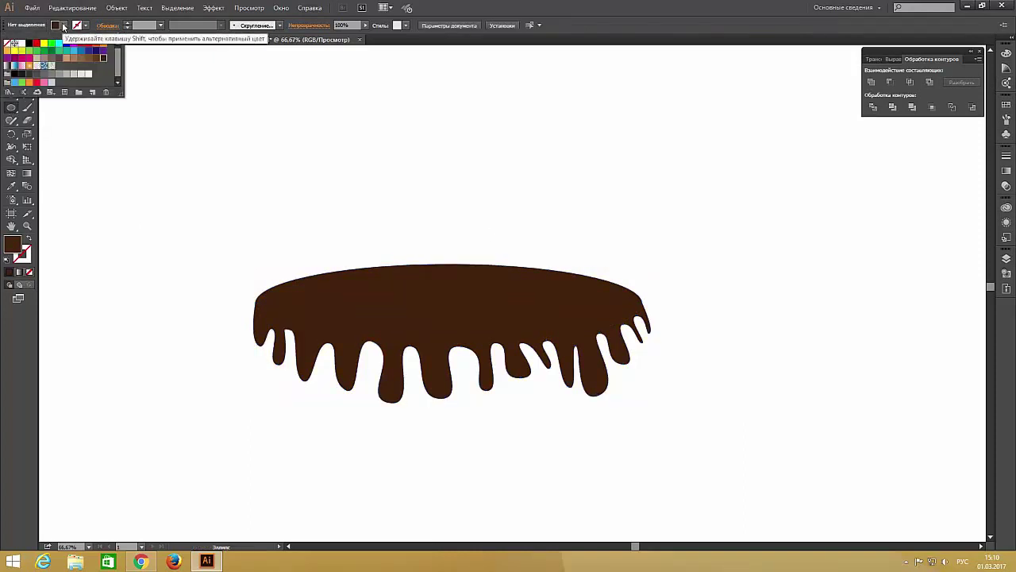
pyautogui.click(66, 57)
pyautogui.click(258, 317)
pyautogui.moveTo(258, 318); pyautogui.dragTo(646, 447)
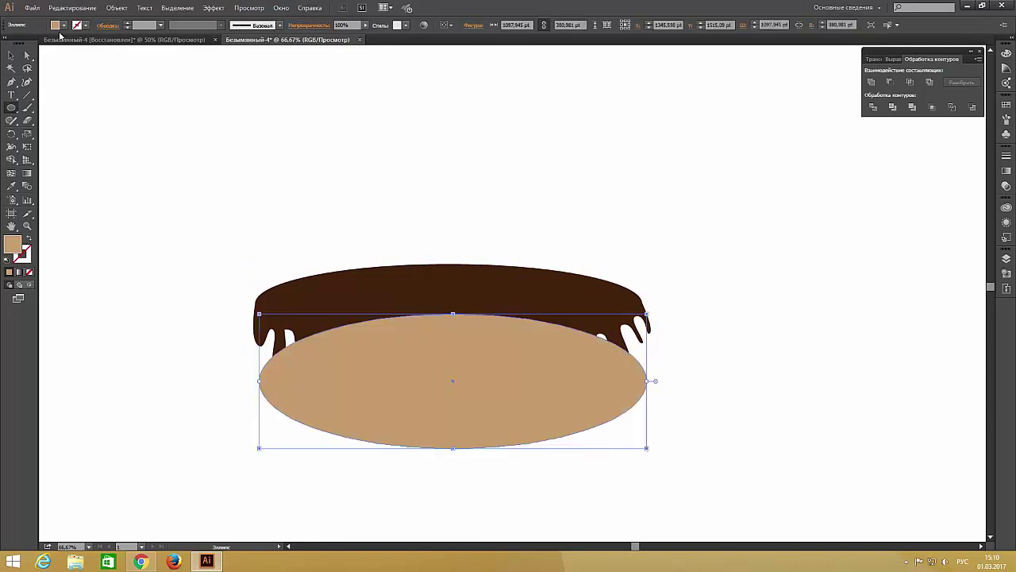
pyautogui.click(63, 25)
pyautogui.click(8, 50)
pyautogui.click(68, 61)
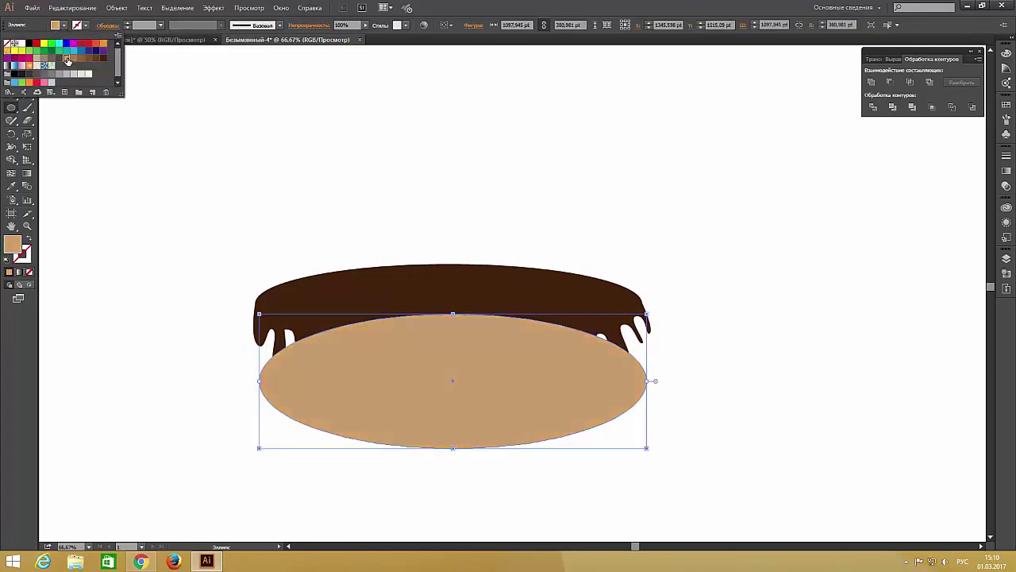
# Move the tan ellipse behind the glaze in Layers and nudge it up under the drips
pyautogui.press('v')
pyautogui.click(1007, 263)
pyautogui.click(900, 265)
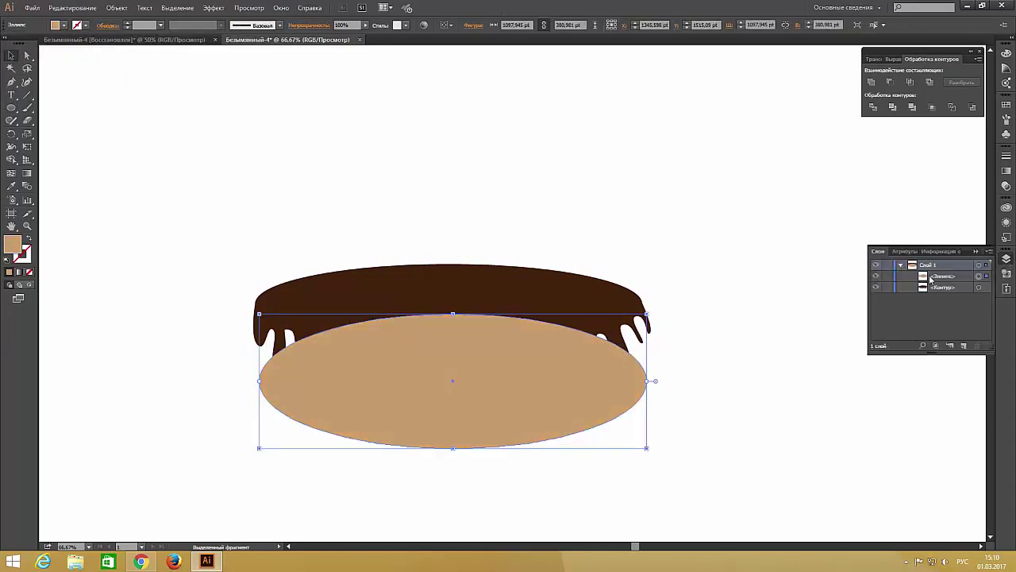
pyautogui.moveTo(945, 276); pyautogui.dragTo(945, 290)
pyautogui.moveTo(464, 420)
pyautogui.mouseDown()
pyautogui.moveTo(455, 373)
pyautogui.moveTo(458, 383)
pyautogui.mouseUp()
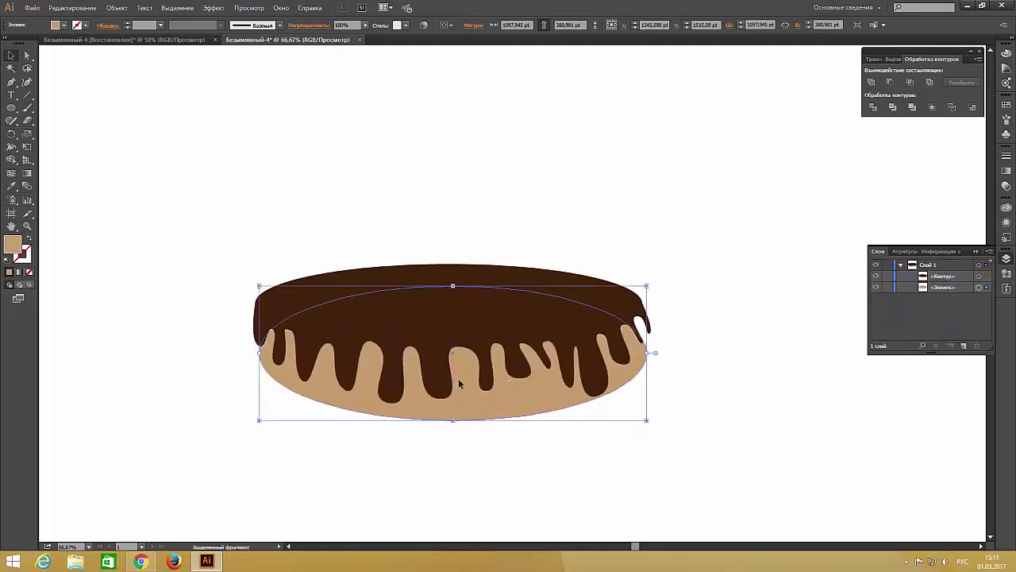
# Reshape the tan base's right anchor, left edge and bottom curve with Direct Selection
pyautogui.press('a')
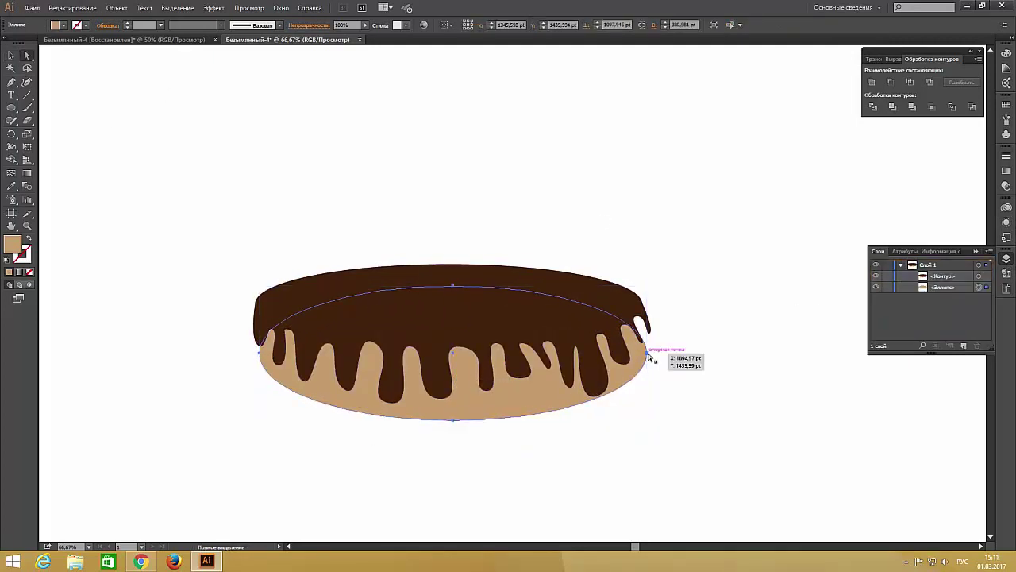
pyautogui.moveTo(648, 355); pyautogui.dragTo(651, 324)
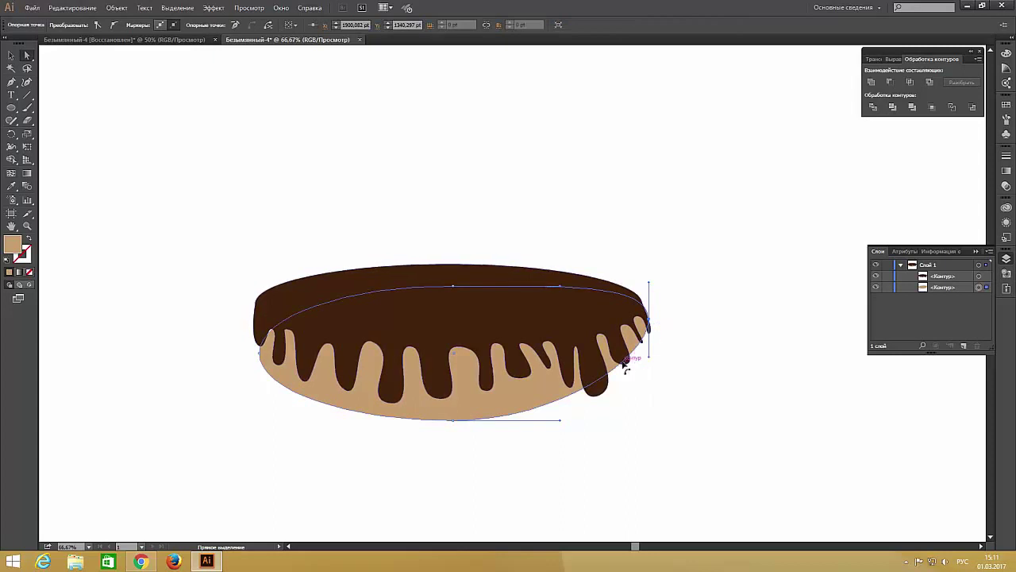
pyautogui.moveTo(626, 367); pyautogui.dragTo(635, 390)
pyautogui.moveTo(263, 368)
pyautogui.mouseDown()
pyautogui.moveTo(254, 331)
pyautogui.moveTo(236, 424)
pyautogui.mouseUp()
pyautogui.click(653, 341)
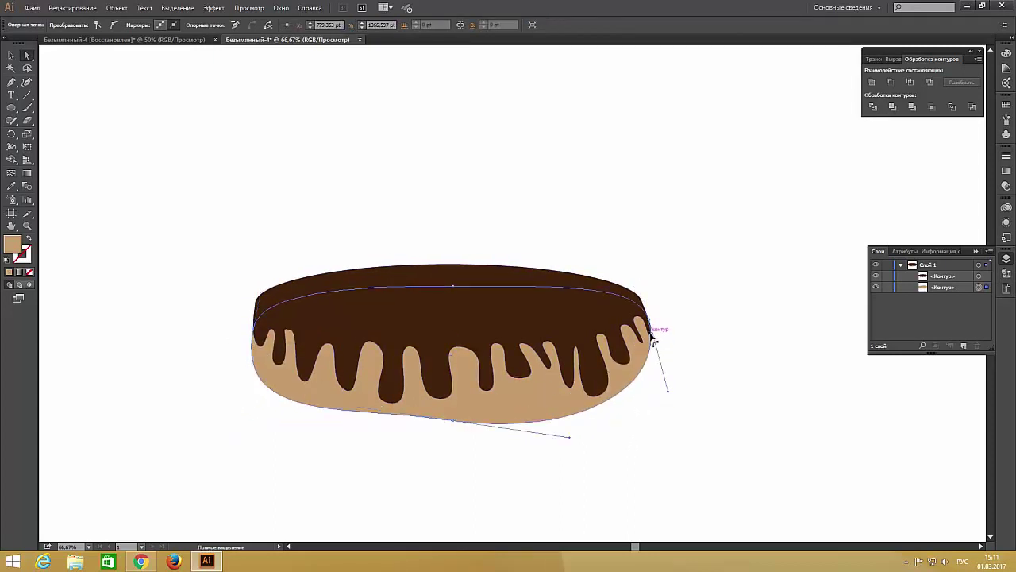
pyautogui.moveTo(653, 342); pyautogui.dragTo(647, 267)
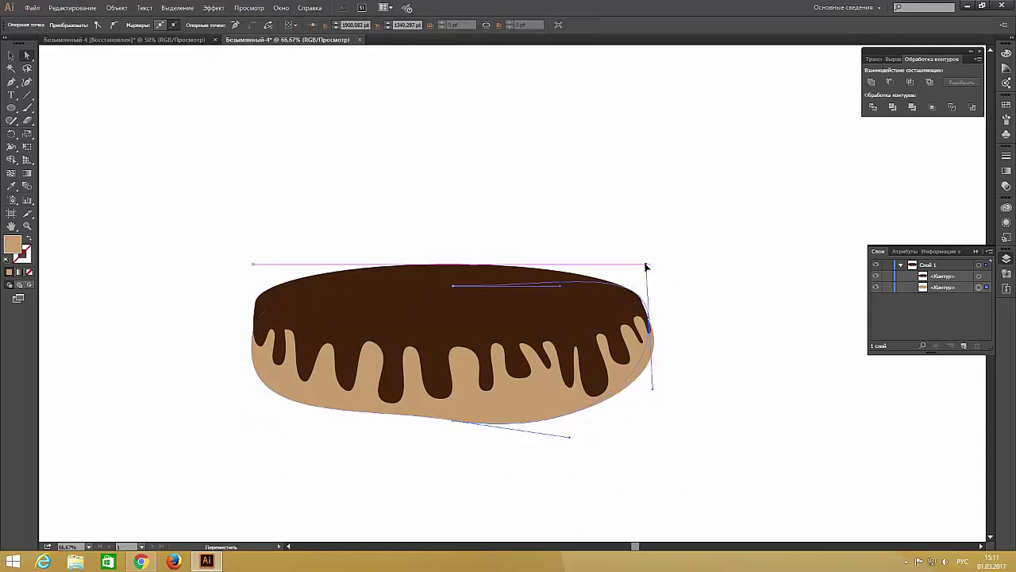
pyautogui.moveTo(449, 419); pyautogui.dragTo(465, 433)
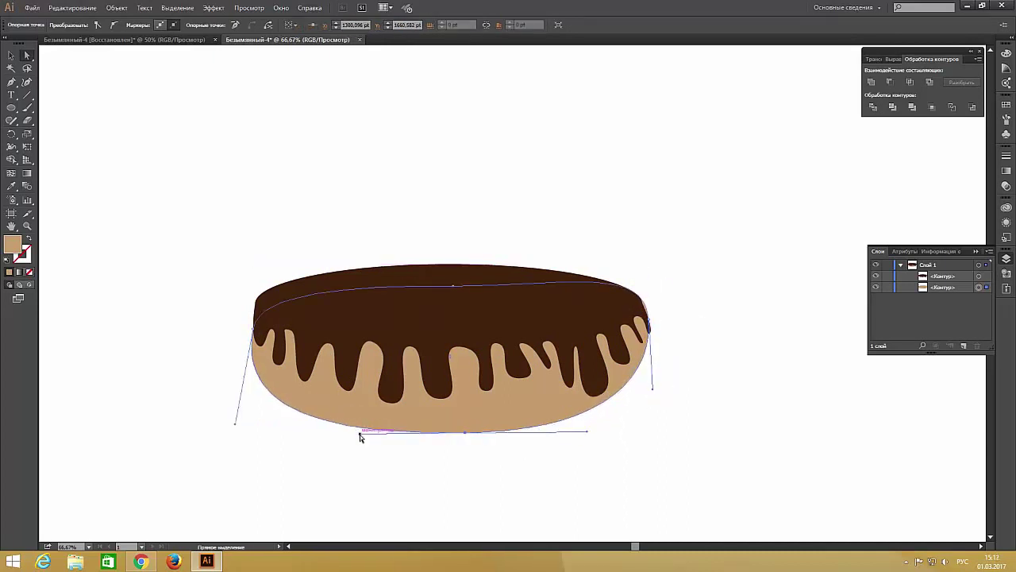
# Select the glaze's left anchor and convert it to a corner
pyautogui.press('v')
pyautogui.click(119, 136)
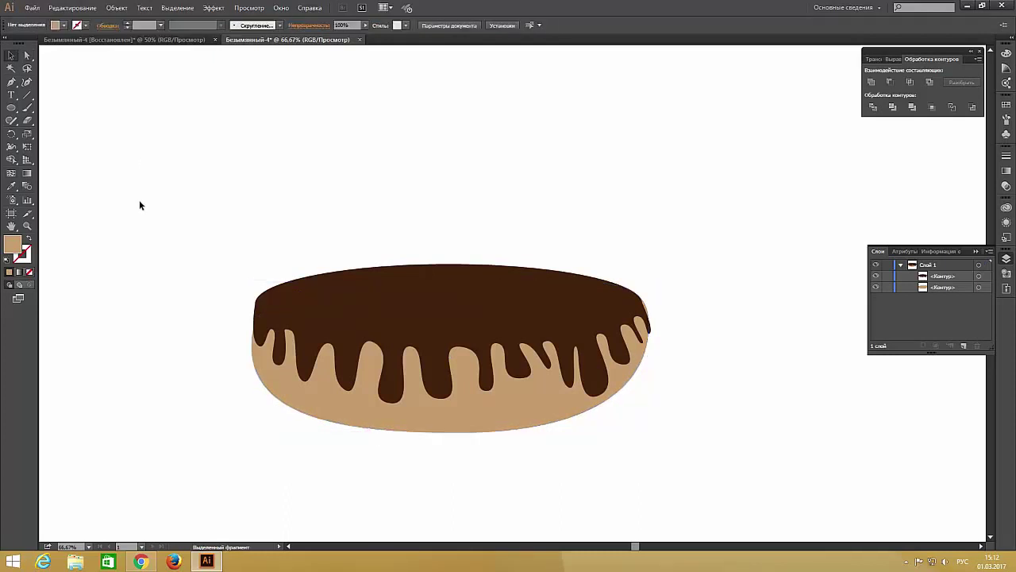
pyautogui.click(449, 282)
pyautogui.press('a')
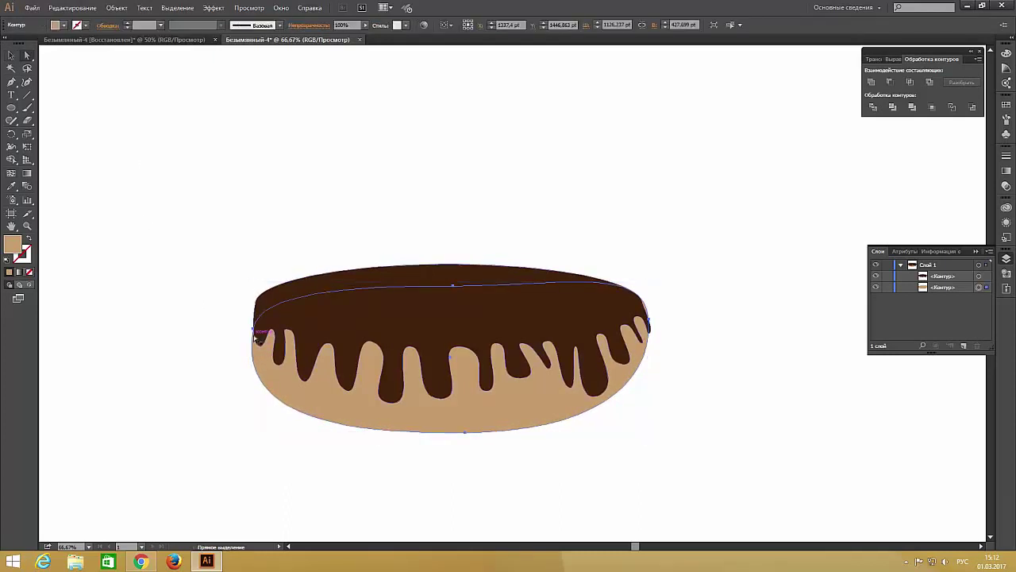
pyautogui.click(255, 336)
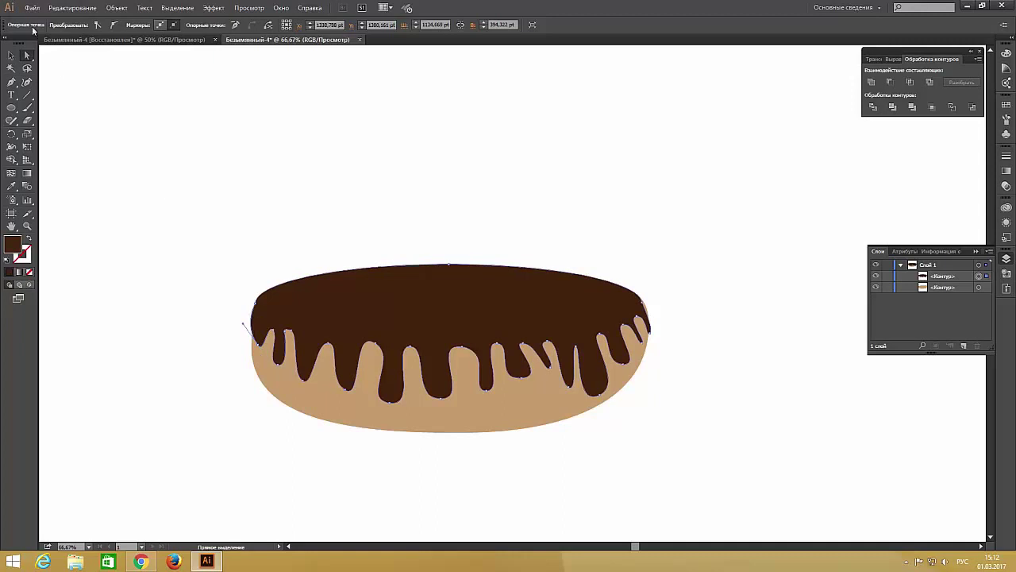
pyautogui.hotkey('ctrl', 'z')
# Try pulling the base's left edge outward, then undo it and fit the donut in view
pyautogui.scroll(1, 253, 330)
pyautogui.scroll(1, 253, 329)
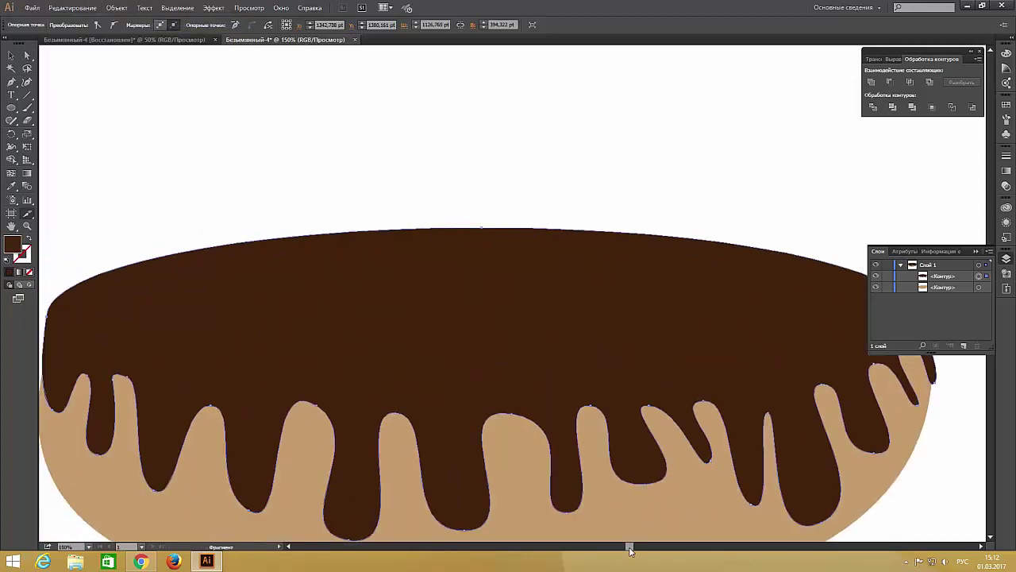
pyautogui.hscroll(-2, 215, 285)
pyautogui.moveTo(239, 390); pyautogui.dragTo(226, 350)
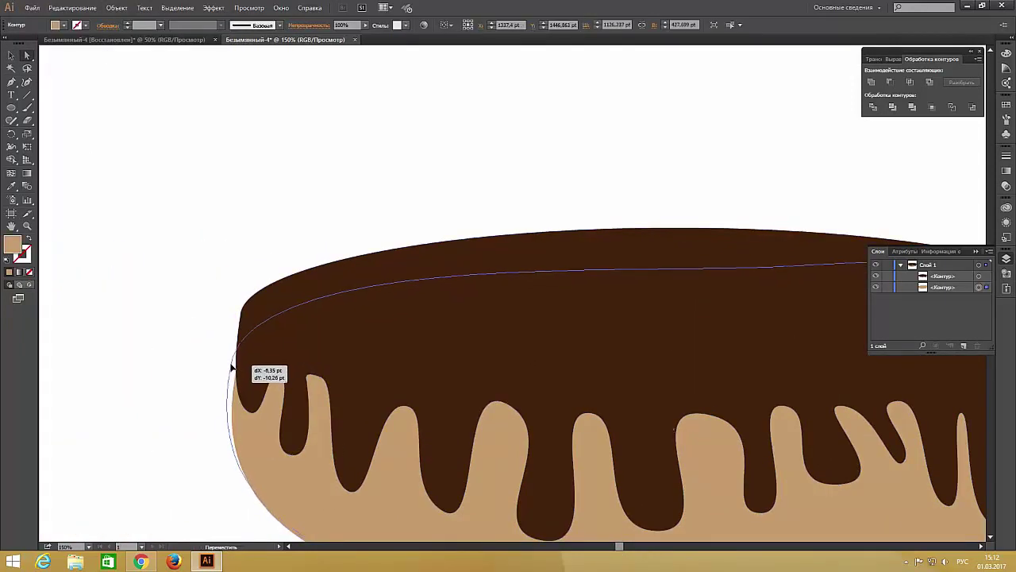
pyautogui.click(72, 7)
pyautogui.click(84, 16)
pyautogui.hotkey('ctrl', '-')
pyautogui.hotkey('ctrl', '-')
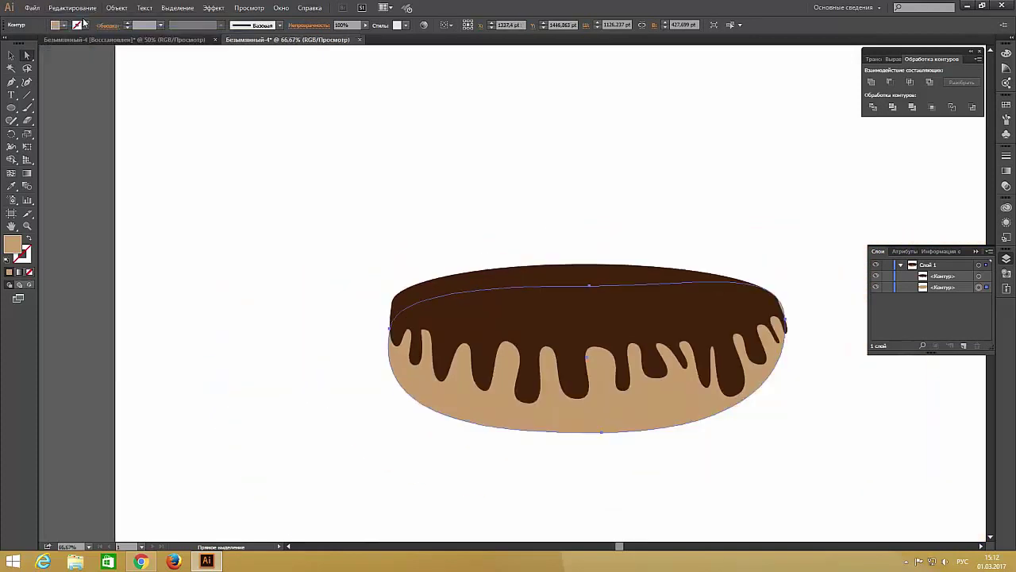
pyautogui.click(340, 385)
# Straighten the base's right anchor handles vertically and reshape its bottom curve
pyautogui.click(786, 322)
pyautogui.moveTo(789, 387); pyautogui.dragTo(795, 393)
pyautogui.moveTo(724, 433); pyautogui.dragTo(720, 437)
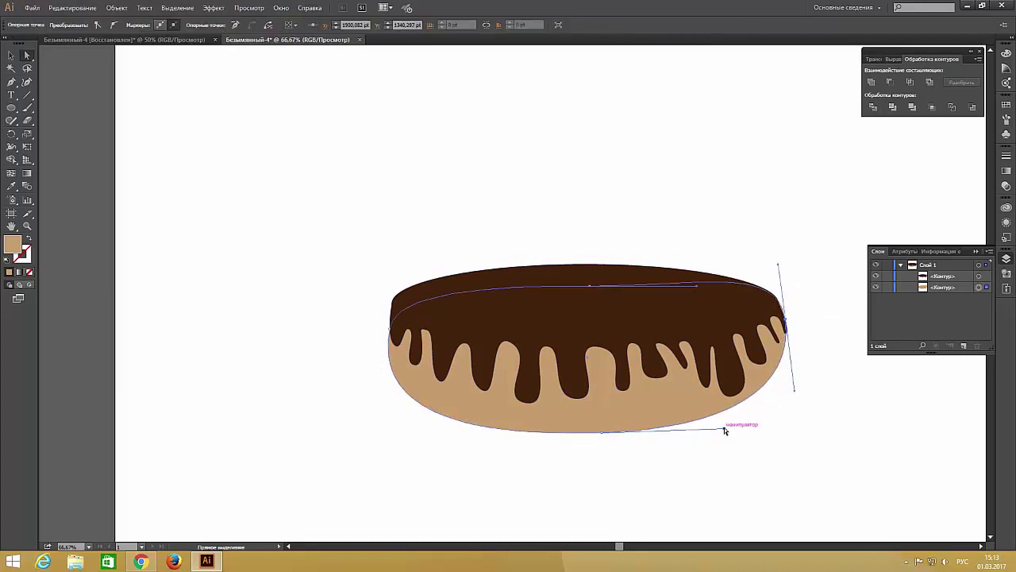
pyautogui.click(235, 205)
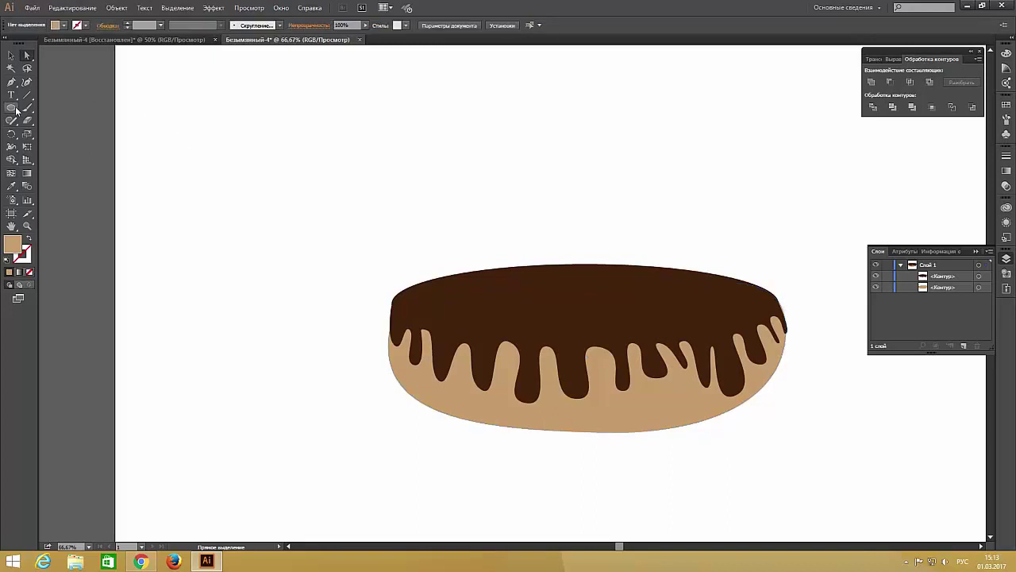
# Draw a black oval hole on the glaze
pyautogui.click(64, 26)
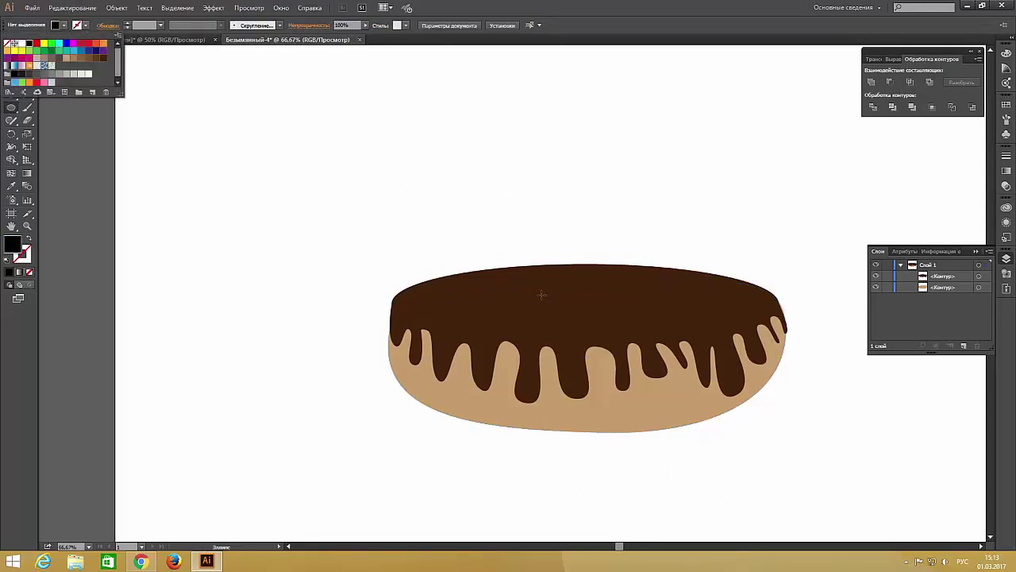
pyautogui.moveTo(535, 293); pyautogui.dragTo(640, 304)
pyautogui.keyDown('ctrl'); pyautogui.click(237, 254); pyautogui.keyUp('ctrl')
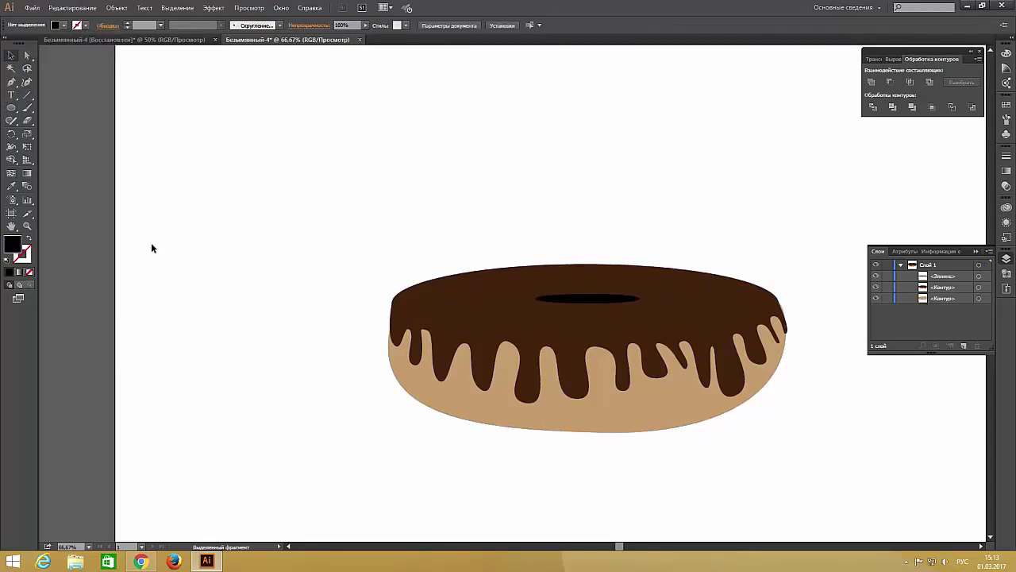
# Fill the donut base orange-yellow and lower its opacity to 82%
pyautogui.click(457, 392)
pyautogui.click(64, 26)
pyautogui.click(32, 63)
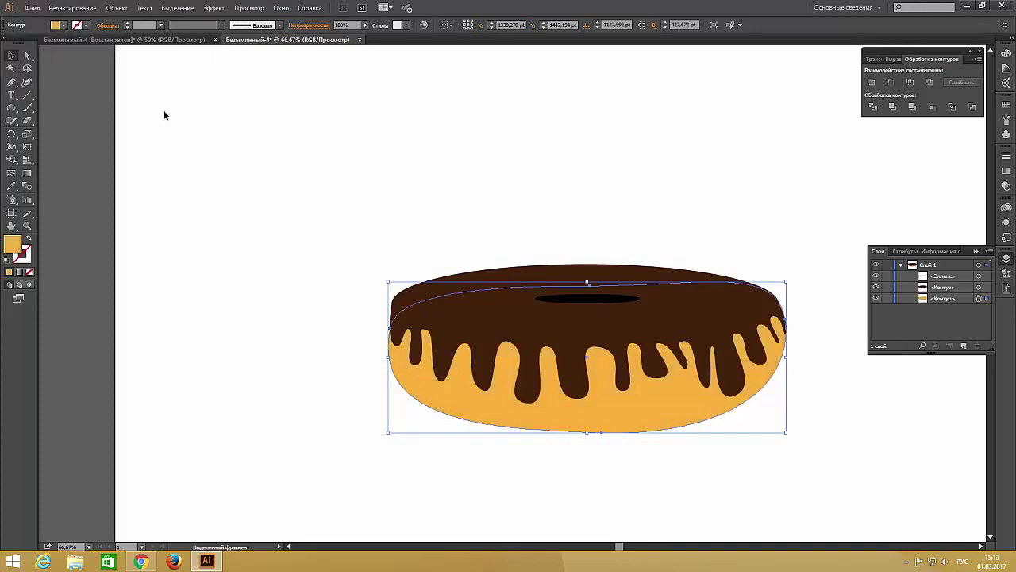
pyautogui.click(1006, 170)
pyautogui.click(931, 150)
pyautogui.click(988, 162)
pyautogui.moveTo(991, 172); pyautogui.dragTo(980, 175)
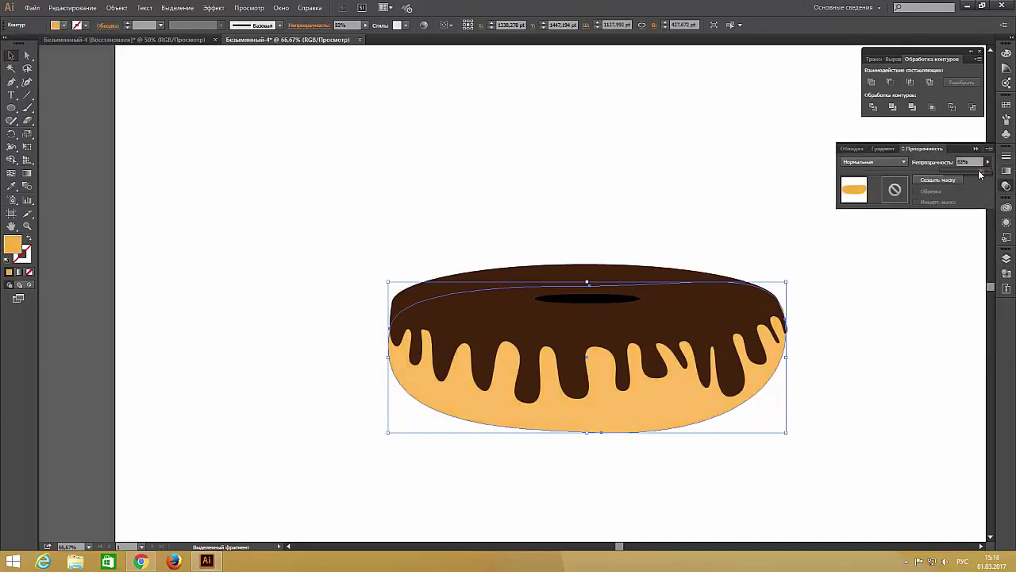
# Try a tan fill on the base, undo it, and zoom in on the donut
pyautogui.click(64, 25)
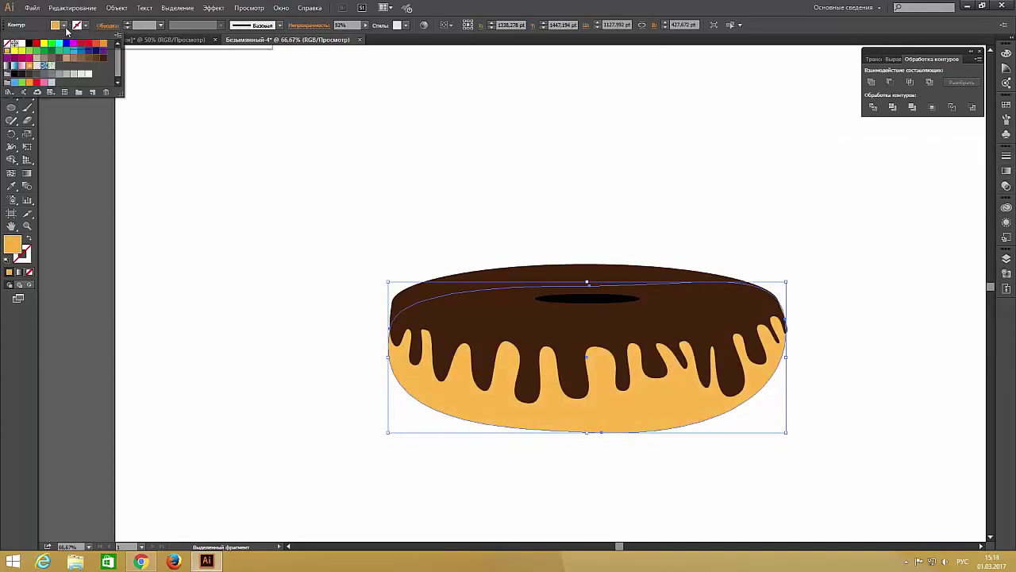
pyautogui.click(66, 62)
pyautogui.click(72, 7)
pyautogui.click(87, 15)
pyautogui.click(61, 61)
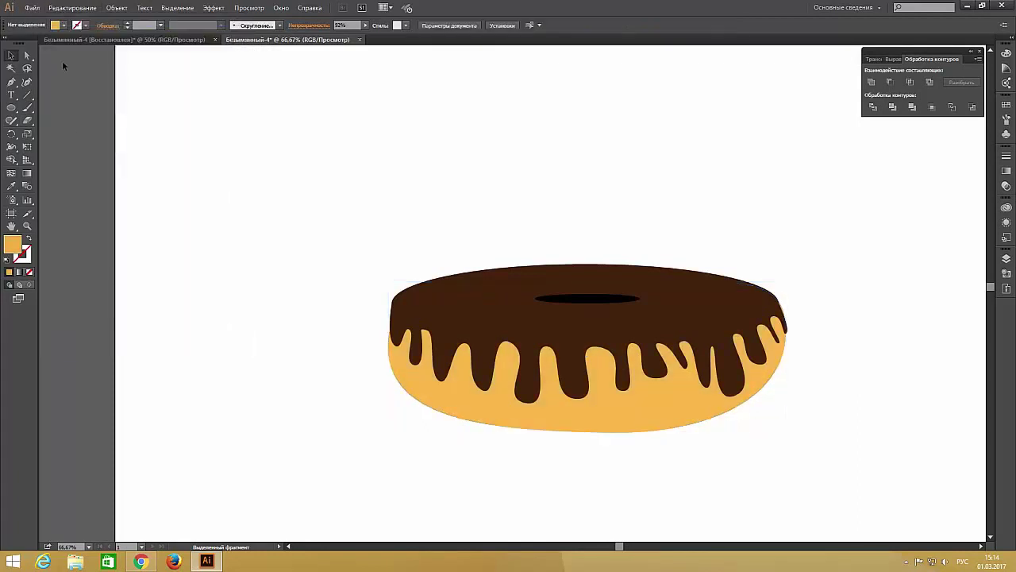
pyautogui.click(12, 83)
pyautogui.click(62, 26)
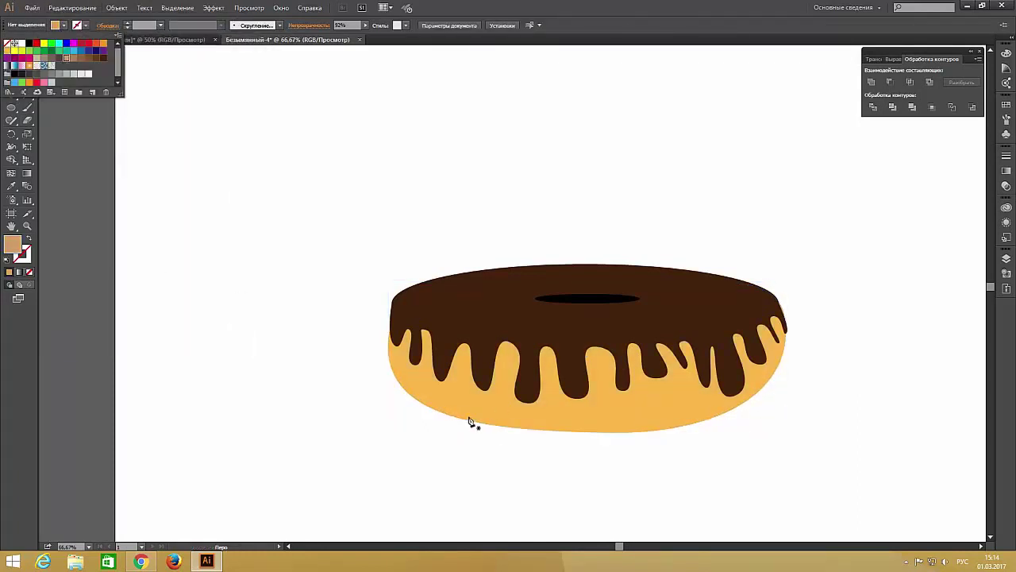
pyautogui.press('Escape')
pyautogui.hotkey('ctrl', '=')
pyautogui.scroll(-3, 929, 411)
# Sketch a band along the donut's bottom edge with the Pencil tool
pyautogui.hotkey('ctrl', '=')
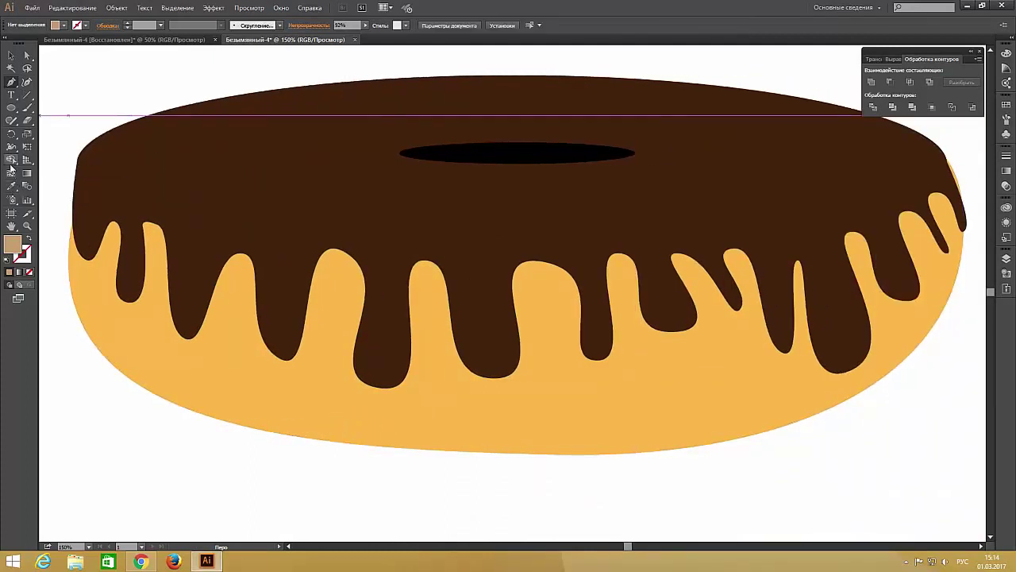
pyautogui.moveTo(11, 121); pyautogui.dragTo(71, 131)
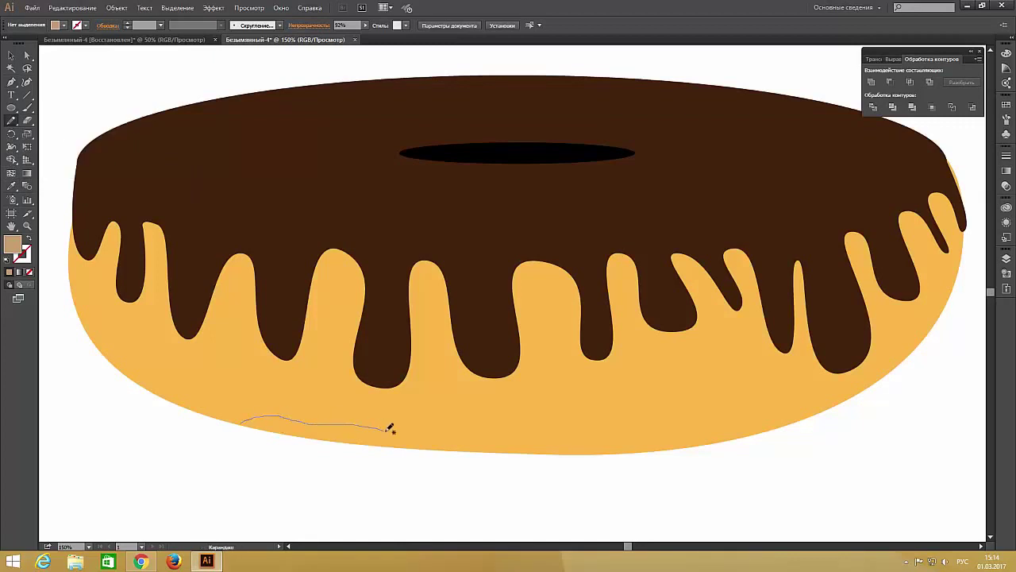
pyautogui.moveTo(388, 428); pyautogui.dragTo(617, 425)
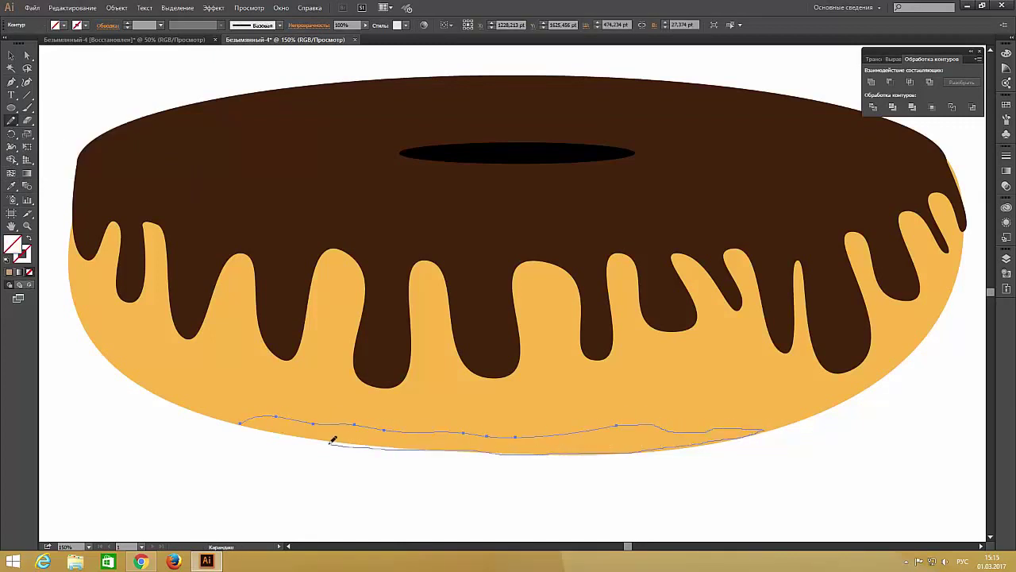
pyautogui.moveTo(331, 442); pyautogui.dragTo(248, 421)
# Refine the bottom band's curve with Direct Selection and Curvature, then close the shape
pyautogui.press('a')
pyautogui.click(556, 452)
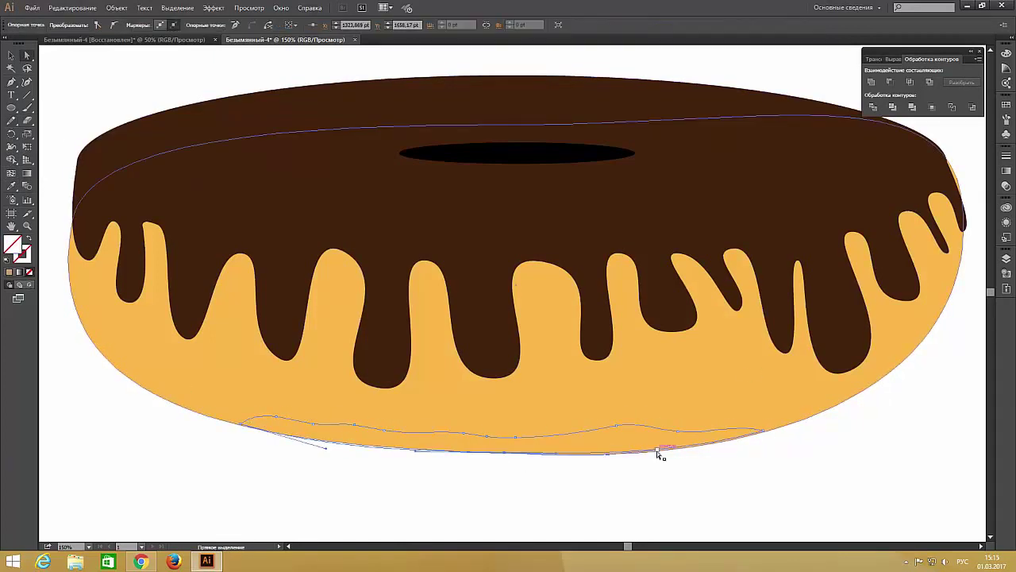
pyautogui.moveTo(608, 459); pyautogui.dragTo(607, 453)
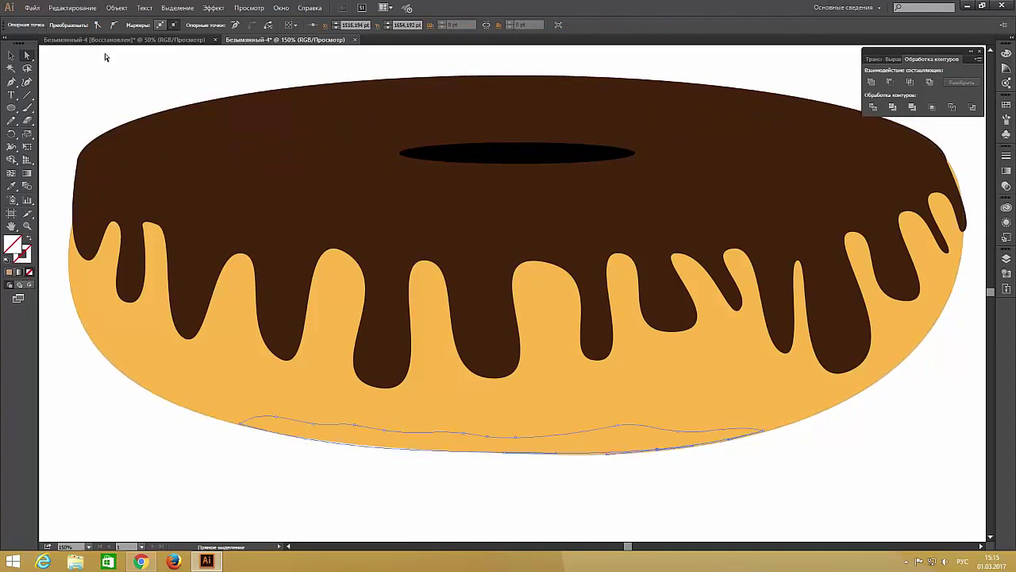
pyautogui.hotkey('ctrl', '+')
pyautogui.hotkey('shift', '`')
pyautogui.scroll(-2, 103, 277)
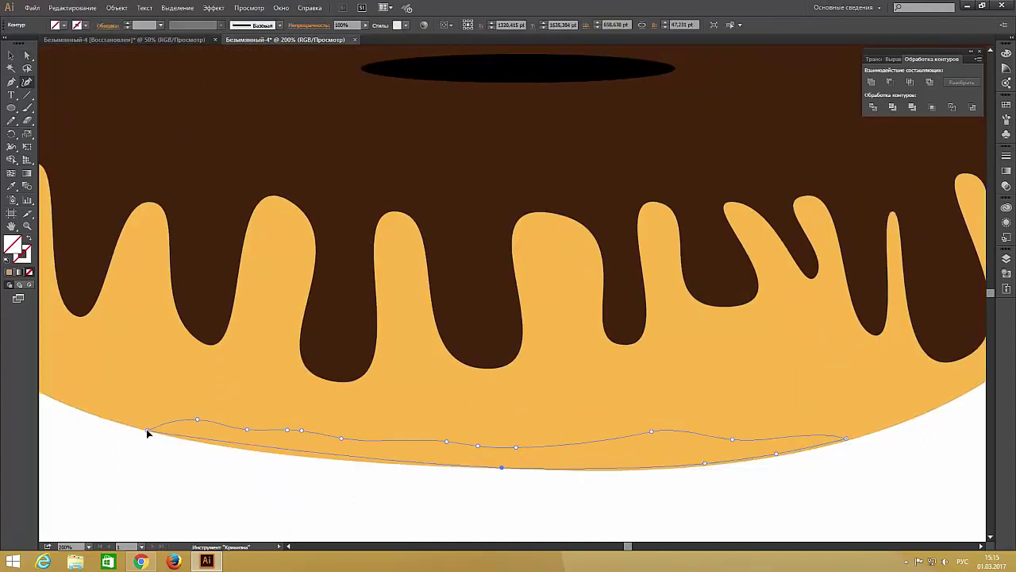
pyautogui.click(293, 454)
pyautogui.moveTo(704, 463); pyautogui.dragTo(698, 465)
pyautogui.moveTo(775, 453); pyautogui.dragTo(780, 455)
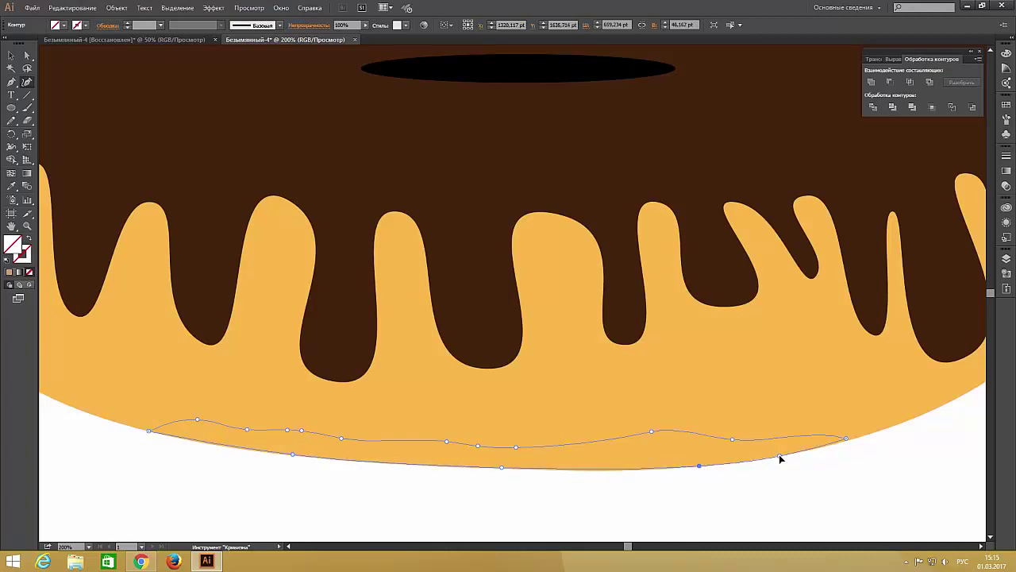
pyautogui.click(847, 439)
# Fill the bottom band tan and set its opacity to 49%
pyautogui.click(63, 25)
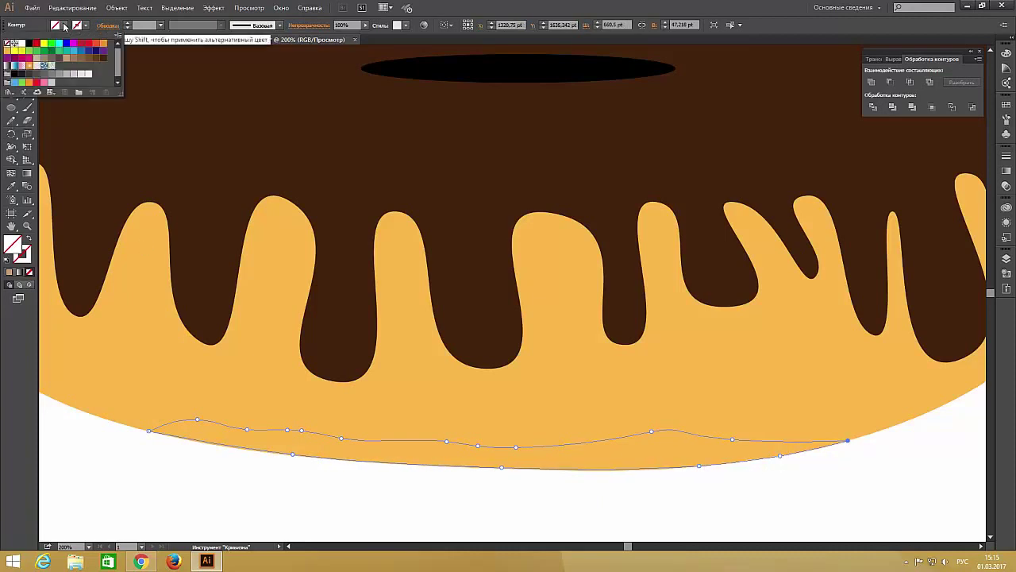
pyautogui.click(68, 61)
pyautogui.press('Escape')
pyautogui.hotkey('ctrl', '-')
pyautogui.hotkey('ctrl', '-')
pyautogui.hotkey('ctrl', '-')
pyautogui.click(1006, 171)
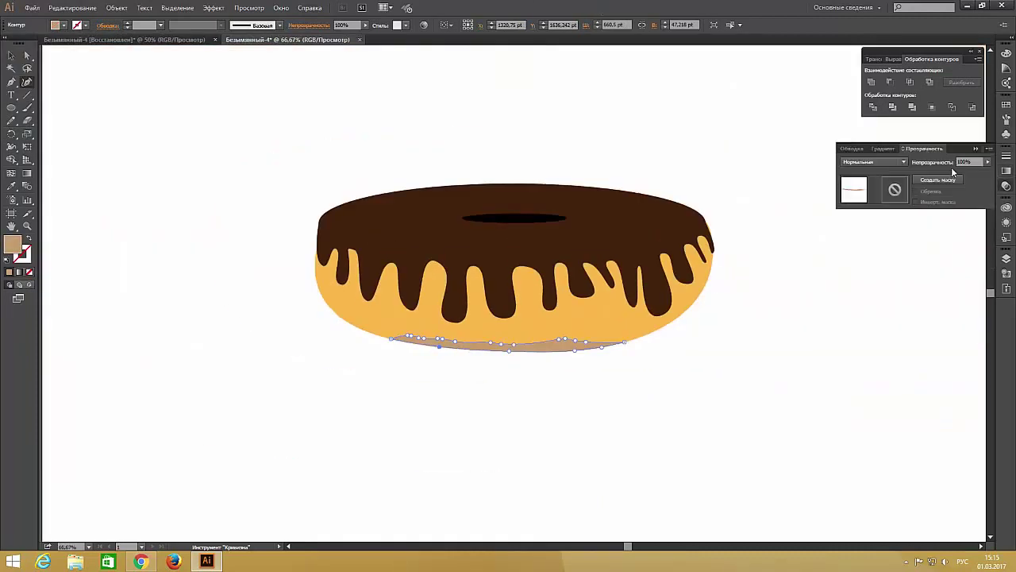
pyautogui.write('49')
pyautogui.press('v')
pyautogui.click(147, 143)
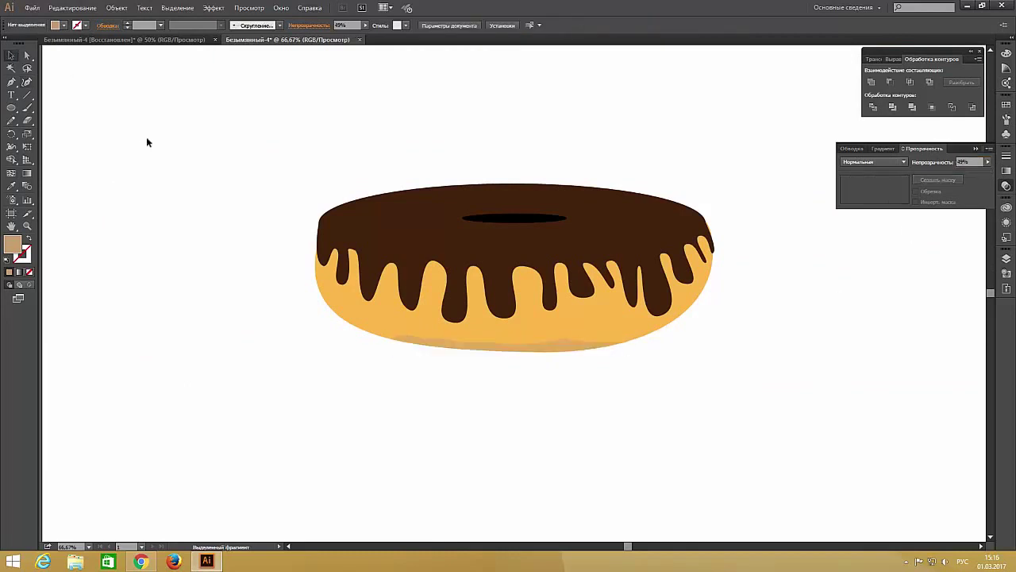
# Draw two small speckles on the donut base and fill each tan
pyautogui.press('n')
pyautogui.moveTo(378, 296)
pyautogui.mouseDown()
pyautogui.moveTo(411, 296)
pyautogui.moveTo(401, 298)
pyautogui.mouseUp()
pyautogui.hotkey('ctrl', '+')
pyautogui.hotkey('ctrl', '+')
pyautogui.hotkey('ctrl', '+')
pyautogui.click(57, 25)
pyautogui.click(61, 24)
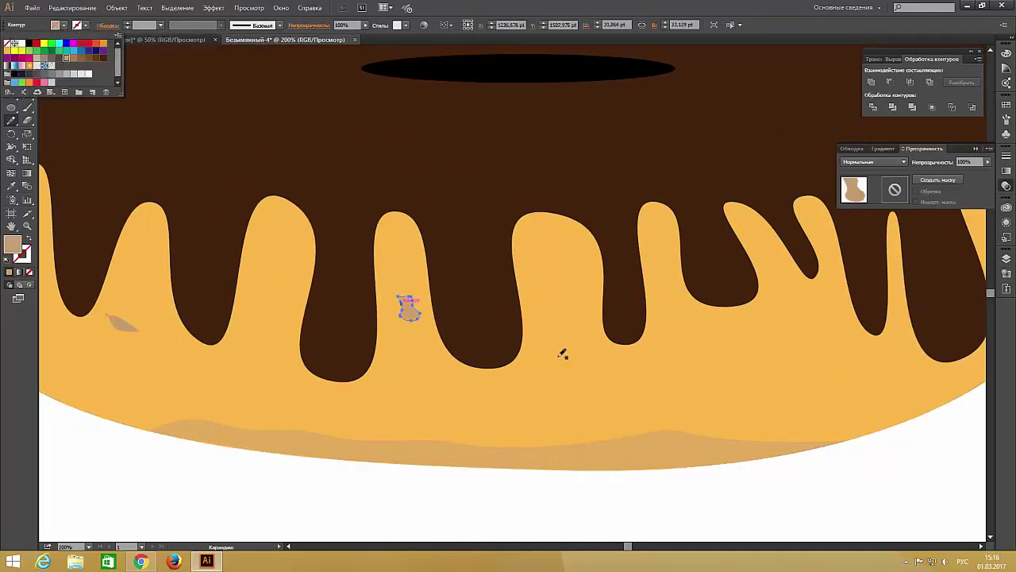
pyautogui.moveTo(543, 380); pyautogui.dragTo(602, 388)
pyautogui.click(58, 25)
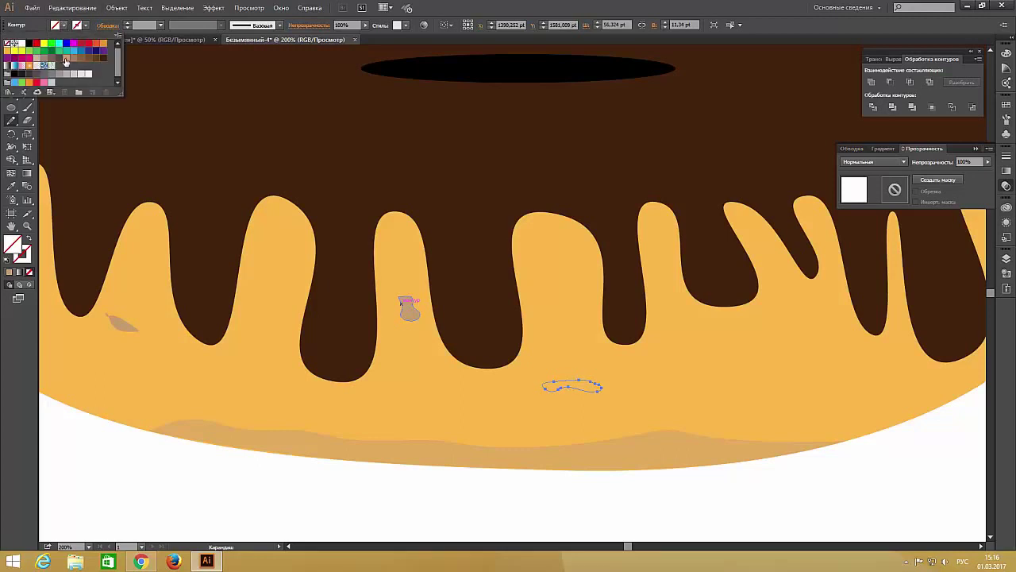
pyautogui.click(66, 58)
pyautogui.click(777, 320)
# Add a third tan speckle on the right, then set all three to 67% opacity
pyautogui.moveTo(771, 323); pyautogui.dragTo(769, 324)
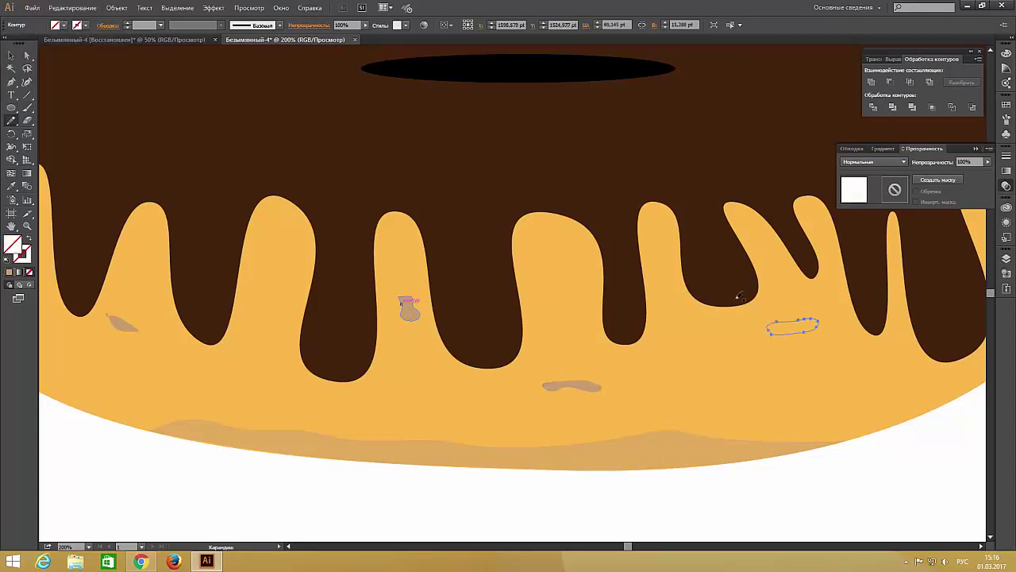
pyautogui.click(57, 25)
pyautogui.click(66, 57)
pyautogui.hotkey('ctrl', '-')
pyautogui.hotkey('ctrl', '-')
pyautogui.hotkey('ctrl', '-')
pyautogui.click(12, 57)
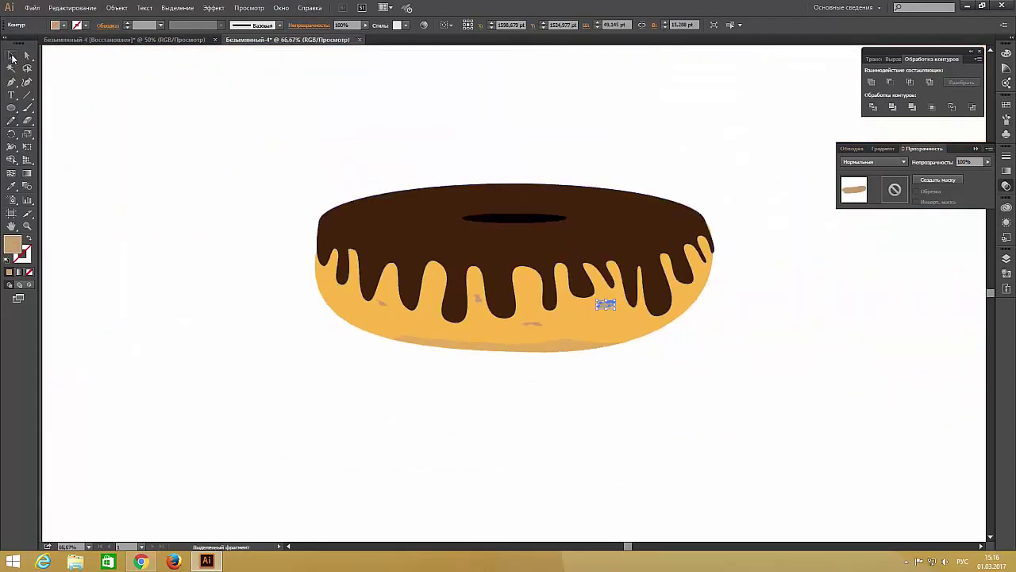
pyautogui.moveTo(616, 292); pyautogui.dragTo(375, 329)
pyautogui.click(988, 161)
pyautogui.moveTo(989, 177); pyautogui.dragTo(975, 177)
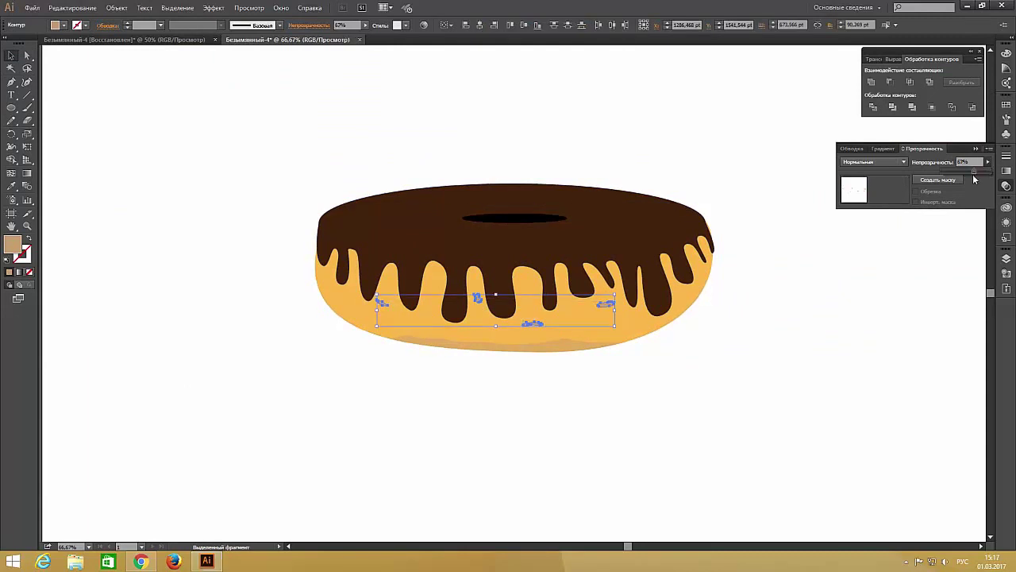
pyautogui.click(888, 243)
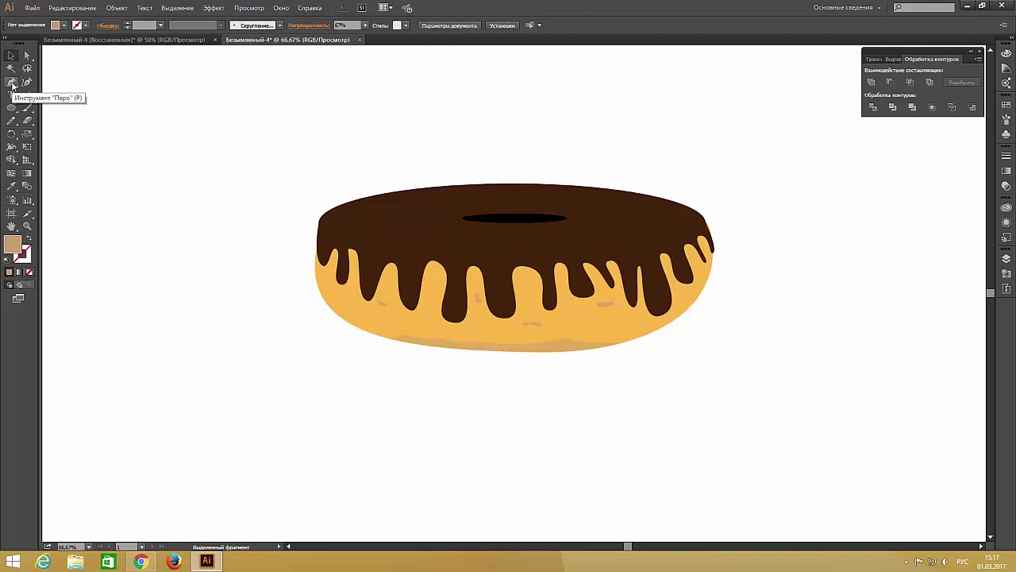
# Draw a tiny tan oval sprinkle ellipse on top of the glaze
pyautogui.click(21, 110)
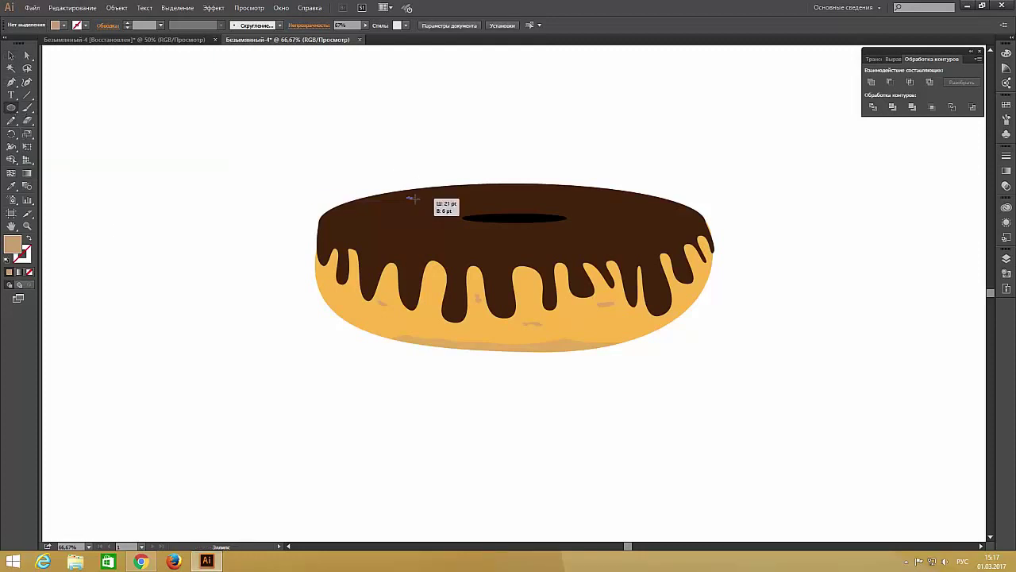
pyautogui.moveTo(412, 197); pyautogui.dragTo(415, 201)
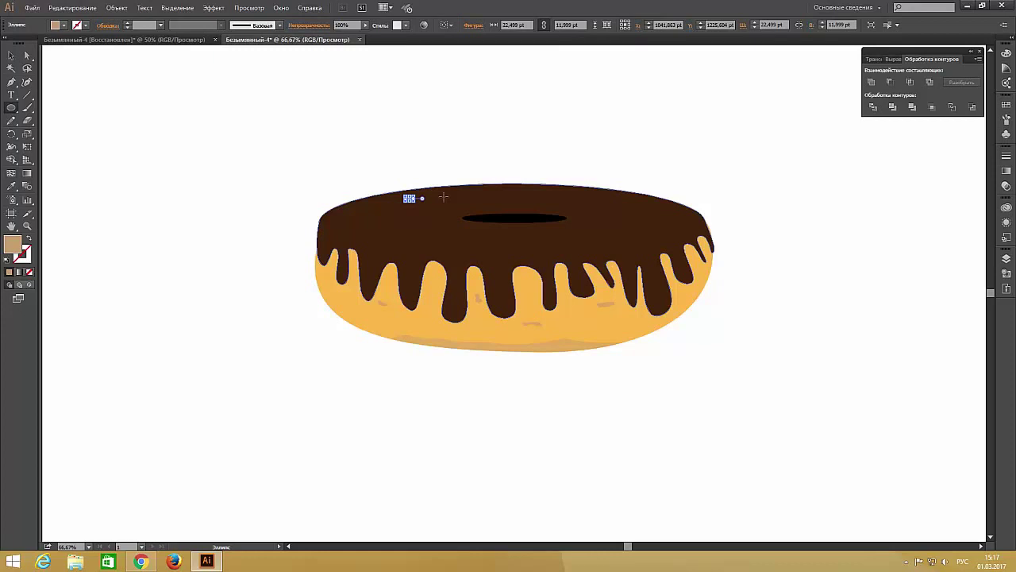
pyautogui.moveTo(506, 290)
pyautogui.mouseDown()
pyautogui.moveTo(519, 294)
pyautogui.moveTo(451, 225)
pyautogui.moveTo(485, 198)
pyautogui.mouseUp()
pyautogui.moveTo(411, 200)
pyautogui.mouseDown()
pyautogui.moveTo(390, 219)
pyautogui.moveTo(429, 202)
pyautogui.moveTo(553, 202)
pyautogui.mouseUp()
pyautogui.hotkey('ctrl', 'z')
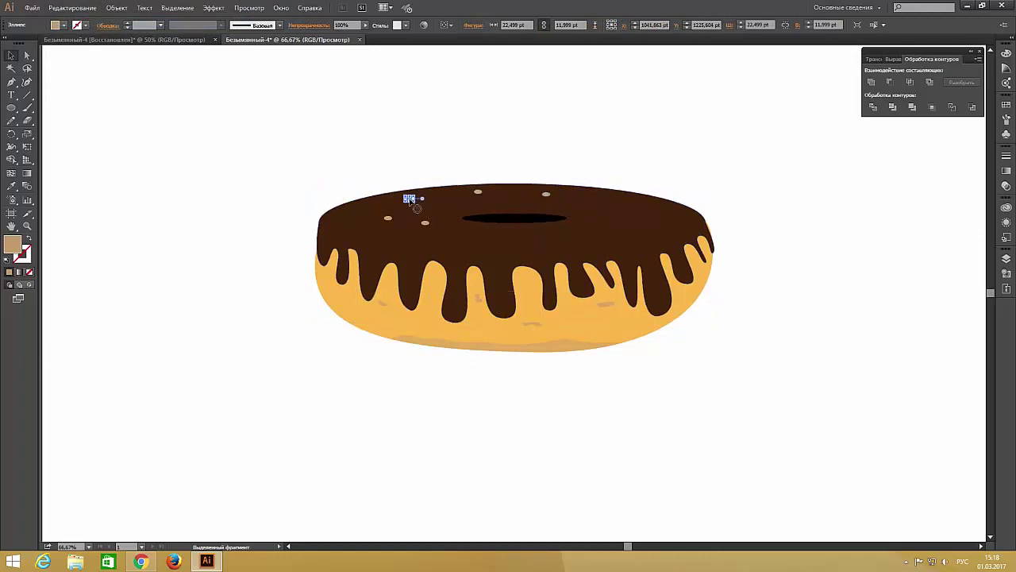
# Alt-drag sprinkle copies across the upper and right parts of the glaze
pyautogui.moveTo(416, 208); pyautogui.dragTo(600, 239)
pyautogui.moveTo(410, 199); pyautogui.dragTo(500, 249)
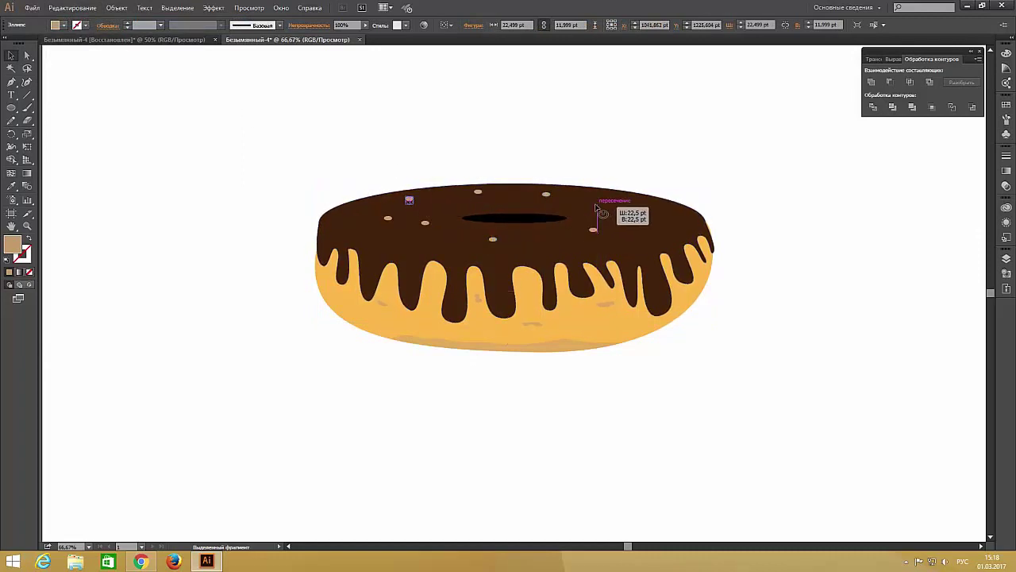
pyautogui.moveTo(597, 208); pyautogui.dragTo(609, 200)
pyautogui.moveTo(411, 203); pyautogui.dragTo(543, 246)
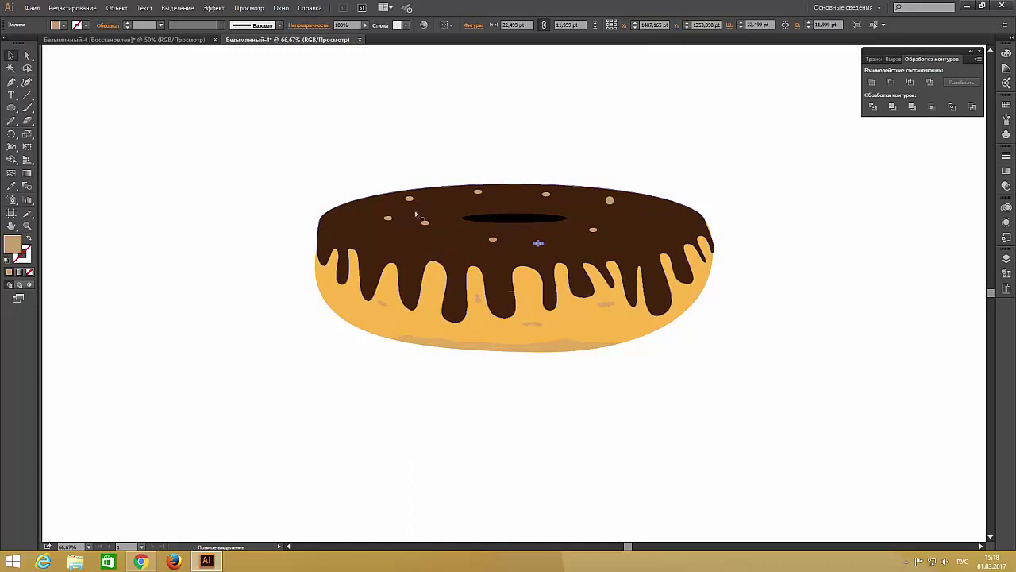
pyautogui.moveTo(410, 199); pyautogui.dragTo(653, 222)
pyautogui.moveTo(416, 208)
pyautogui.mouseDown()
pyautogui.moveTo(363, 211)
pyautogui.moveTo(416, 243)
pyautogui.mouseUp()
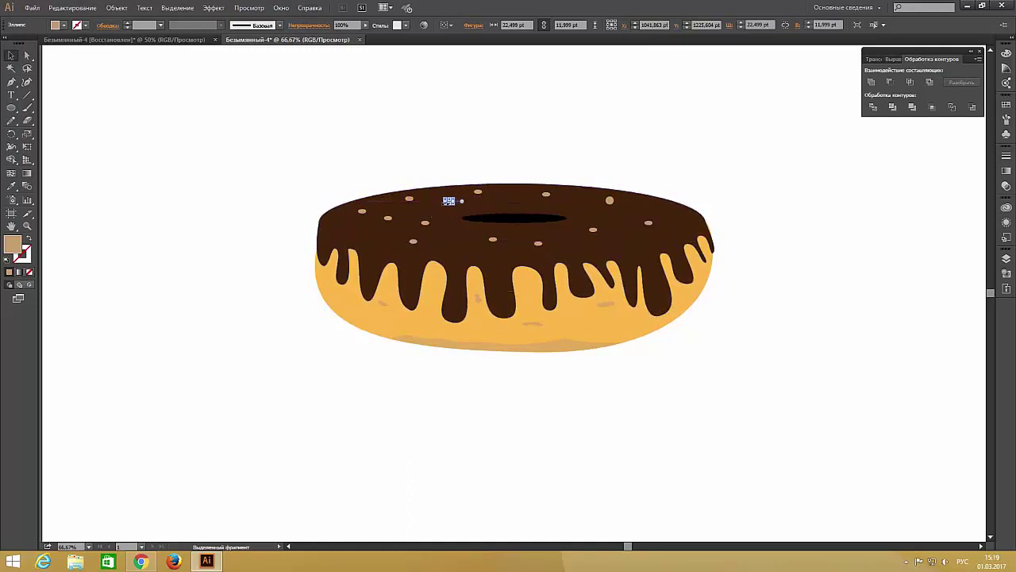
pyautogui.moveTo(449, 201); pyautogui.dragTo(458, 246)
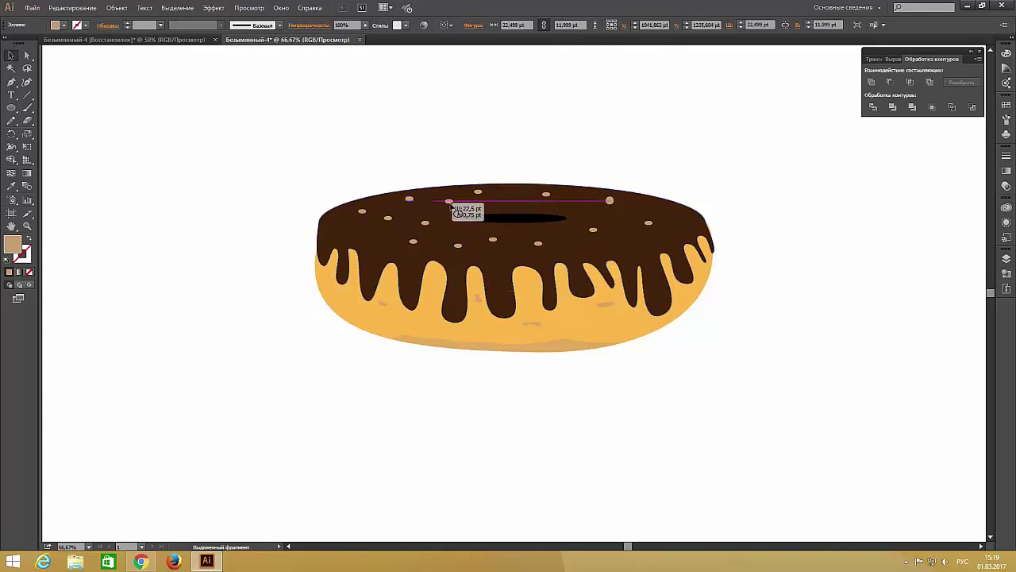
pyautogui.click(409, 204)
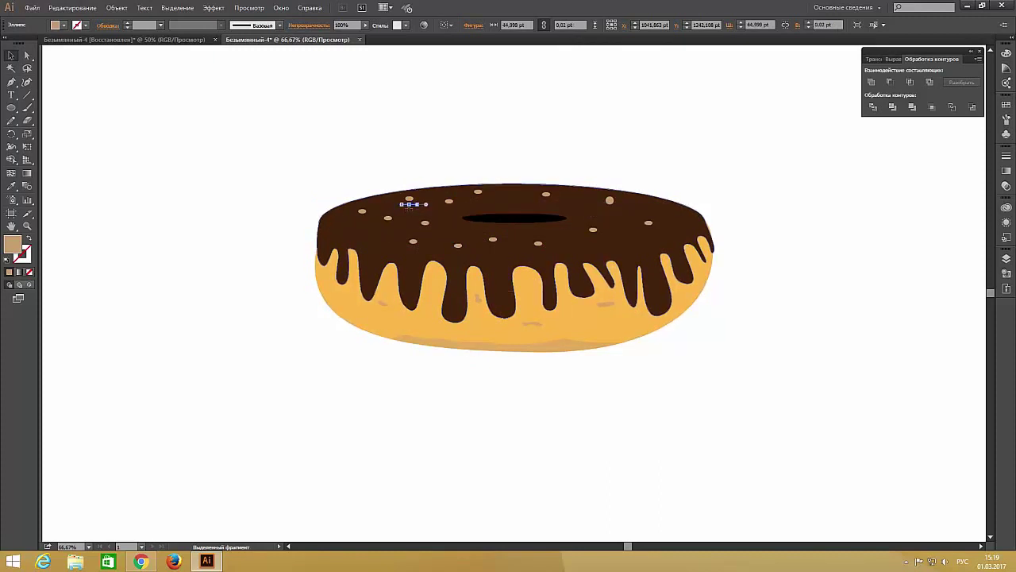
pyautogui.click(409, 198)
pyautogui.moveTo(409, 199)
pyautogui.mouseDown()
pyautogui.moveTo(612, 215)
pyautogui.moveTo(624, 229)
pyautogui.mouseUp()
# Scatter more sprinkle copies over the lower right glaze, bringing the total to about twenty
pyautogui.click(571, 218)
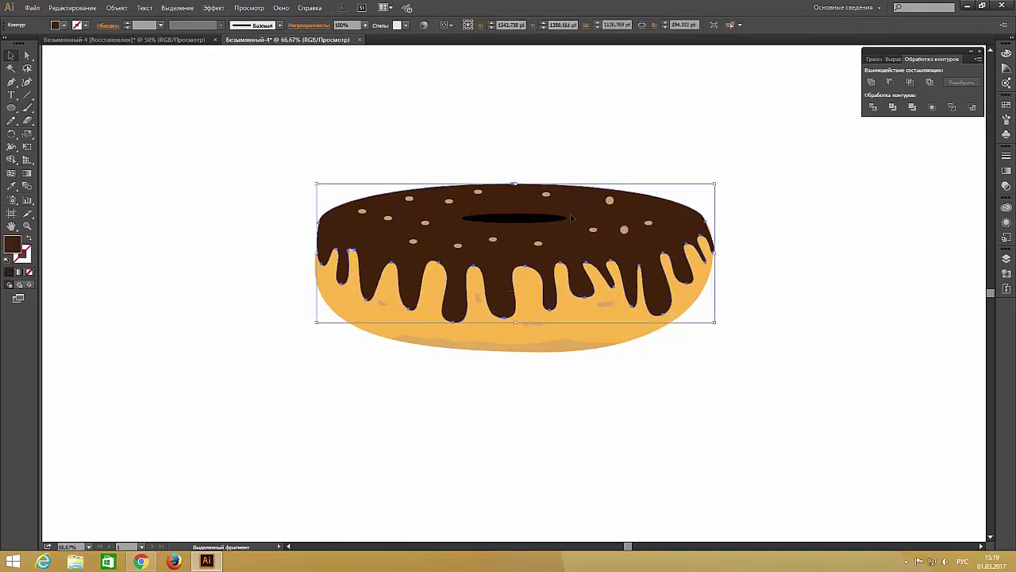
pyautogui.click(409, 199)
pyautogui.moveTo(409, 199); pyautogui.dragTo(582, 204)
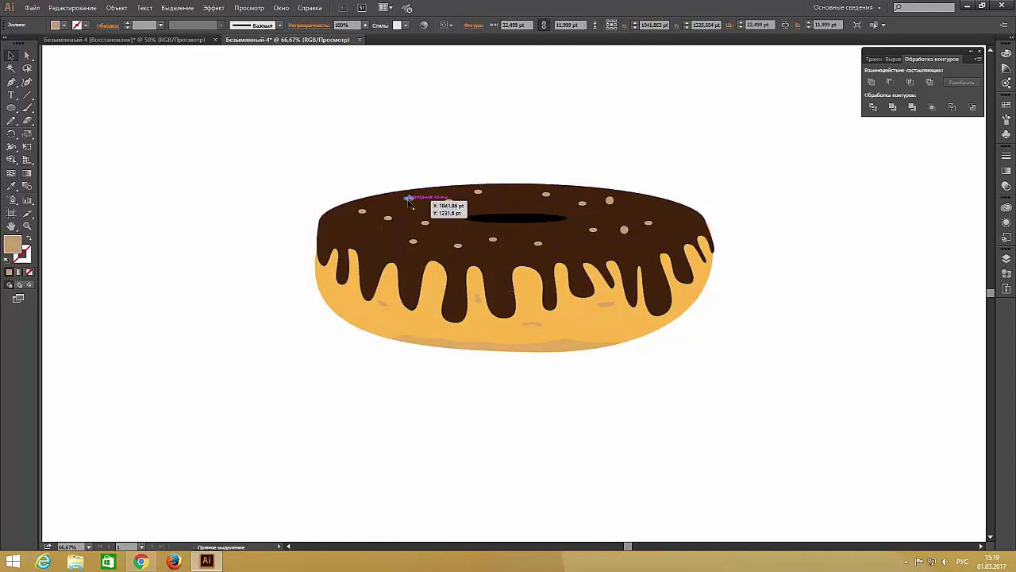
pyautogui.click(409, 200)
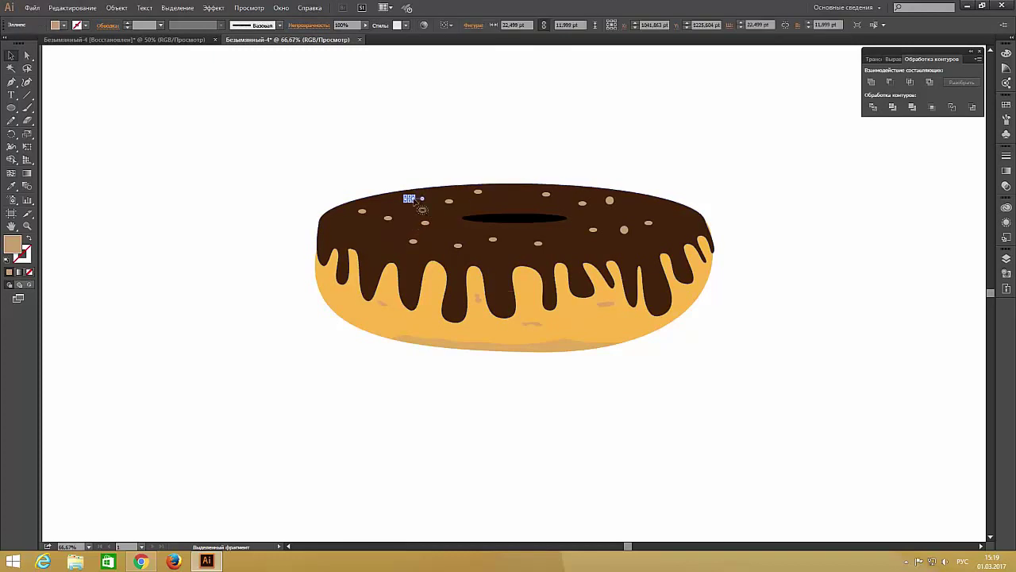
pyautogui.moveTo(409, 200); pyautogui.dragTo(513, 201)
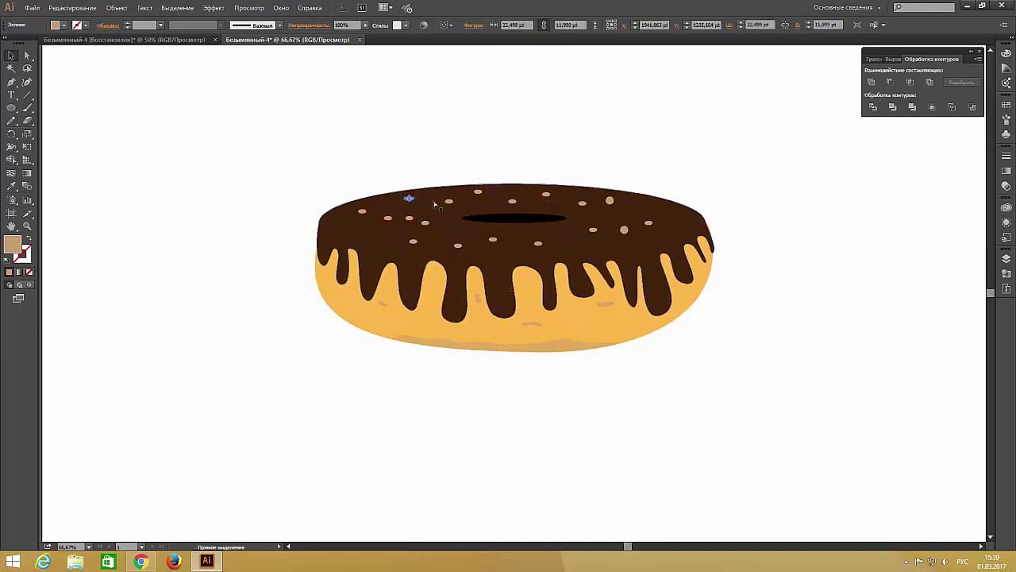
pyautogui.moveTo(408, 221); pyautogui.dragTo(409, 235)
pyautogui.moveTo(409, 197); pyautogui.dragTo(528, 232)
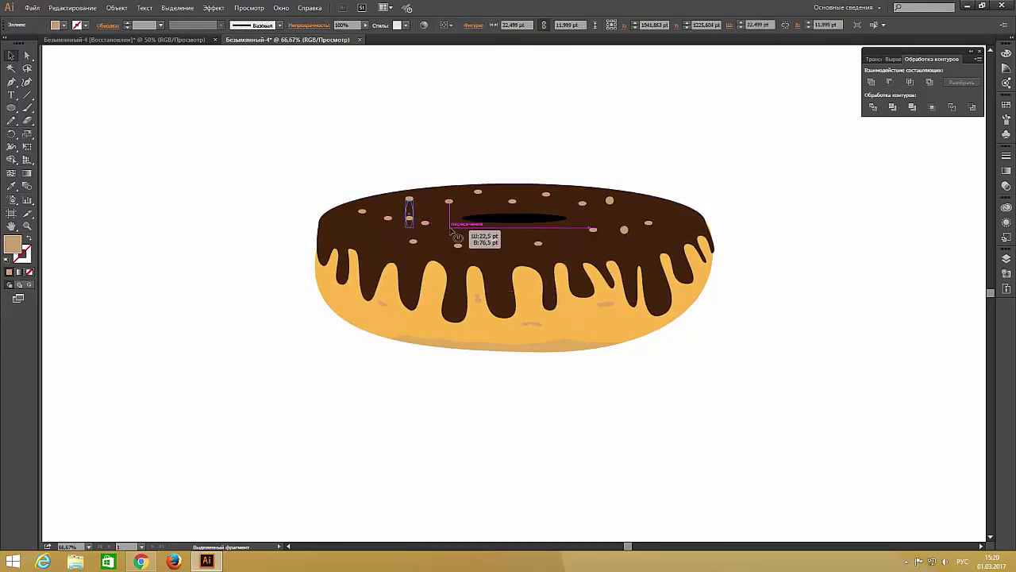
pyautogui.click(575, 242)
pyautogui.click(409, 199)
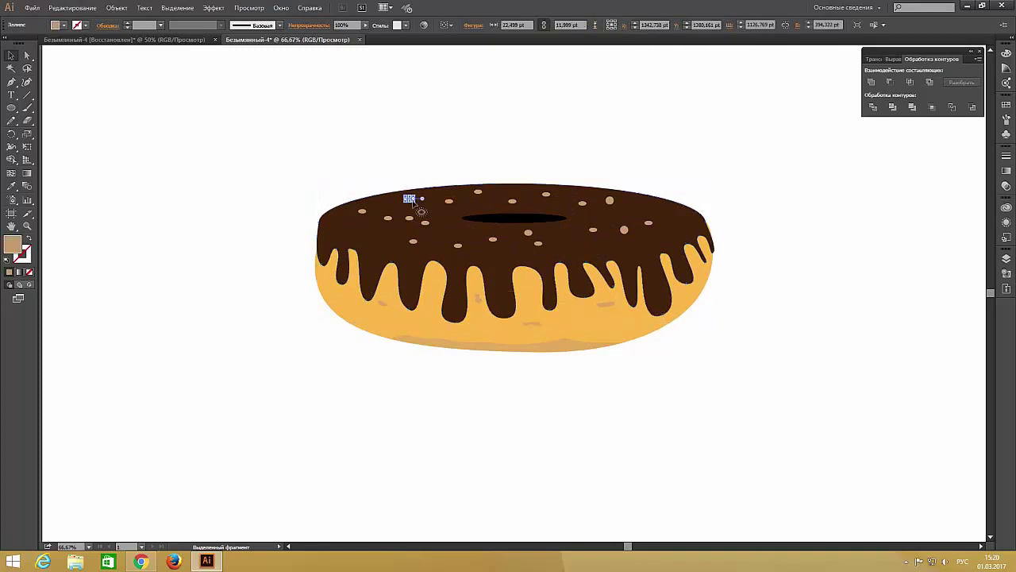
pyautogui.moveTo(410, 198); pyautogui.dragTo(647, 219)
pyautogui.moveTo(391, 236); pyautogui.dragTo(408, 205)
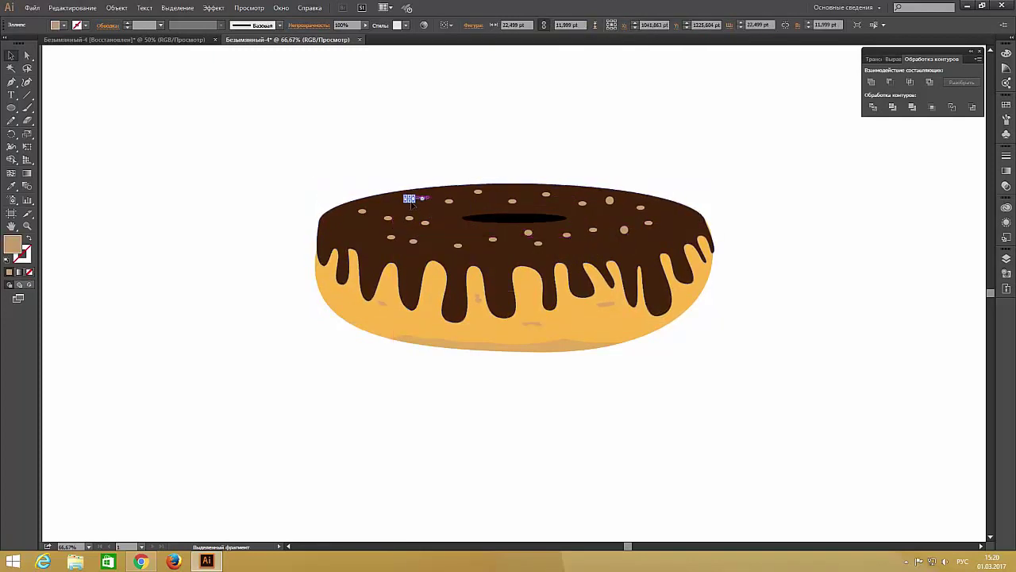
pyautogui.moveTo(567, 224); pyautogui.dragTo(567, 221)
pyautogui.moveTo(572, 239); pyautogui.dragTo(586, 247)
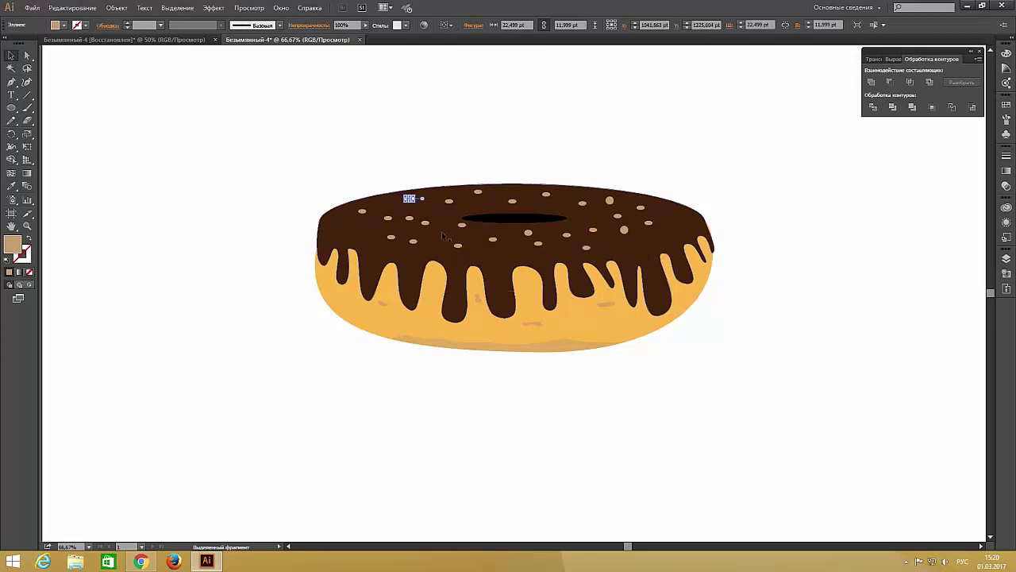
# Add more sprinkle copies beside the hole and along the top and right of the glaze
pyautogui.moveTo(409, 198); pyautogui.dragTo(478, 207)
pyautogui.moveTo(566, 234); pyautogui.dragTo(649, 235)
pyautogui.moveTo(409, 197); pyautogui.dragTo(593, 213)
pyautogui.moveTo(416, 206); pyautogui.dragTo(408, 244)
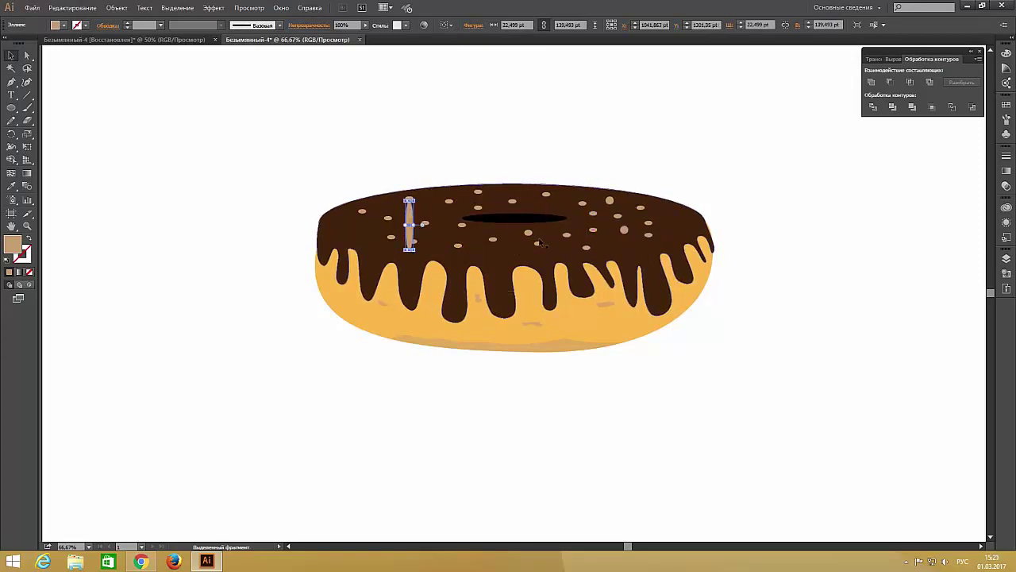
pyautogui.moveTo(409, 198); pyautogui.dragTo(504, 191)
pyautogui.click(409, 198)
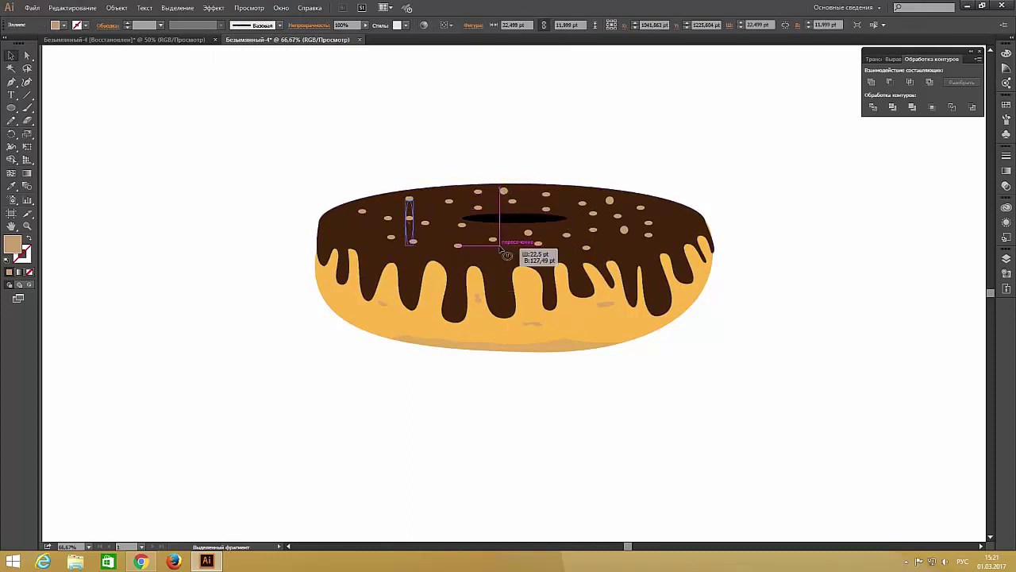
pyautogui.moveTo(416, 207); pyautogui.dragTo(568, 258)
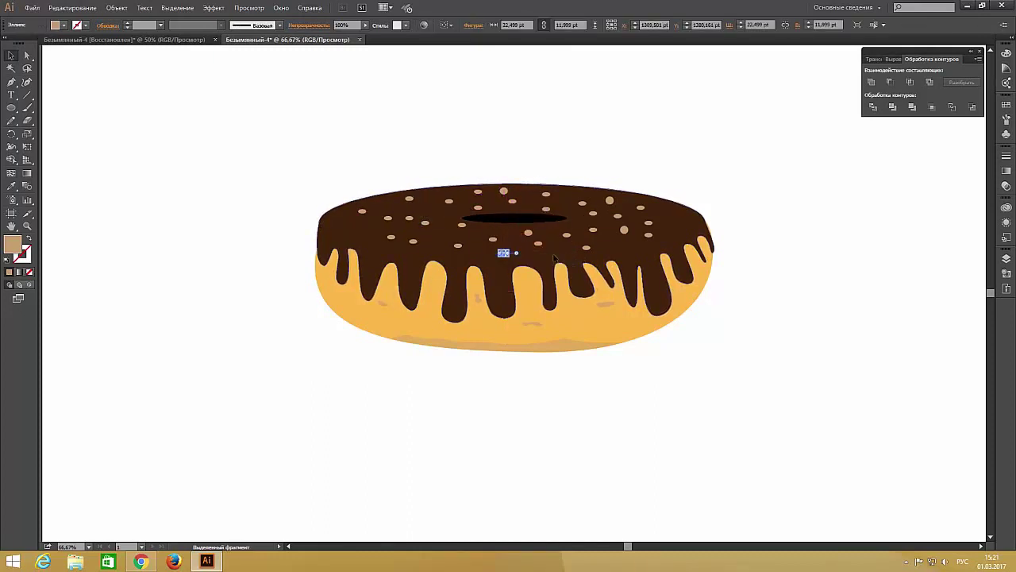
pyautogui.moveTo(624, 230); pyautogui.dragTo(615, 213)
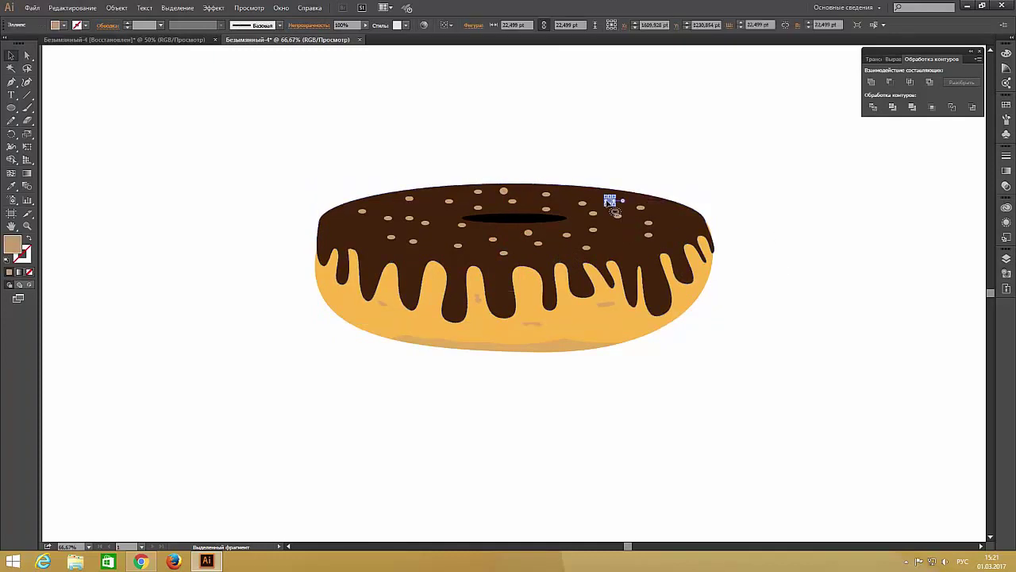
pyautogui.click(503, 191)
pyautogui.moveTo(410, 199)
pyautogui.mouseDown()
pyautogui.moveTo(508, 193)
pyautogui.moveTo(627, 248)
pyautogui.moveTo(618, 241)
pyautogui.mouseUp()
pyautogui.click(409, 197)
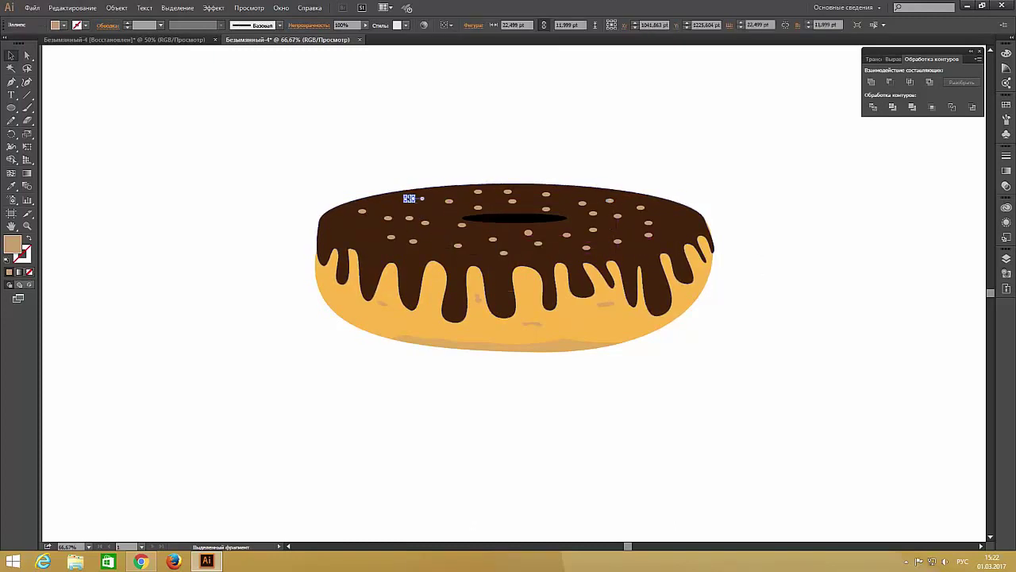
pyautogui.moveTo(408, 198)
pyautogui.mouseDown()
pyautogui.moveTo(447, 246)
pyautogui.moveTo(431, 236)
pyautogui.moveTo(429, 210)
pyautogui.moveTo(387, 205)
pyautogui.moveTo(684, 222)
pyautogui.mouseUp()
# Fill the middle of the glaze with more sprinkles and nudge one toward the left
pyautogui.click(595, 272)
pyautogui.moveTo(409, 198); pyautogui.dragTo(522, 269)
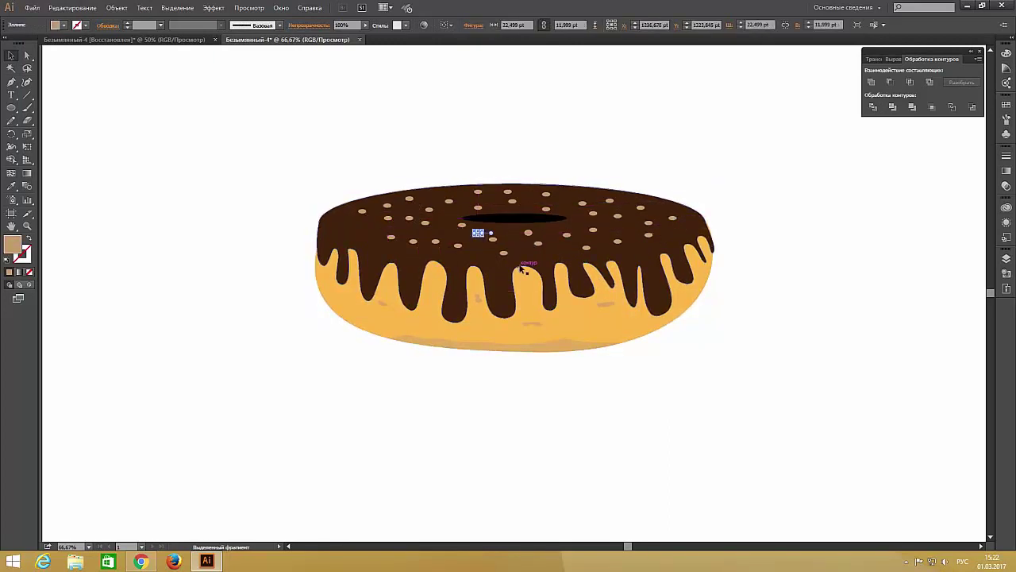
pyautogui.moveTo(409, 198); pyautogui.dragTo(566, 203)
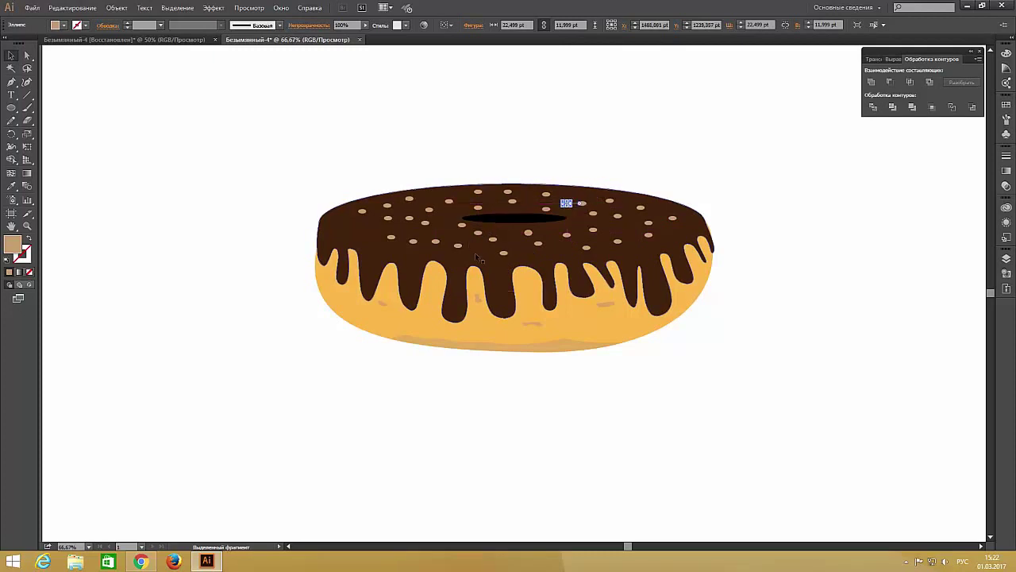
pyautogui.click(464, 197)
pyautogui.moveTo(512, 241)
pyautogui.mouseDown()
pyautogui.moveTo(391, 225)
pyautogui.moveTo(586, 232)
pyautogui.mouseUp()
pyautogui.click(368, 223)
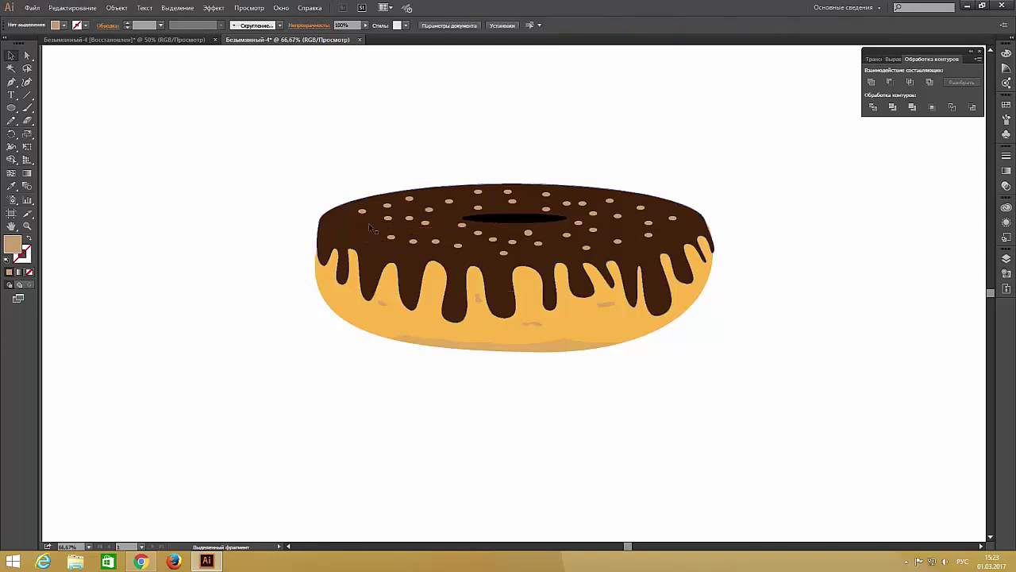
pyautogui.click(409, 213)
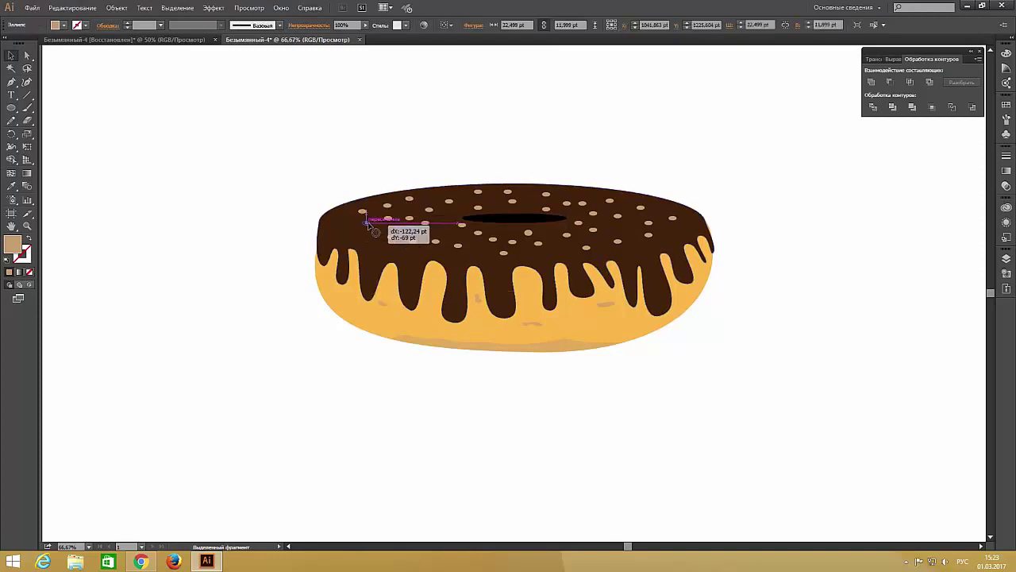
pyautogui.click(411, 200)
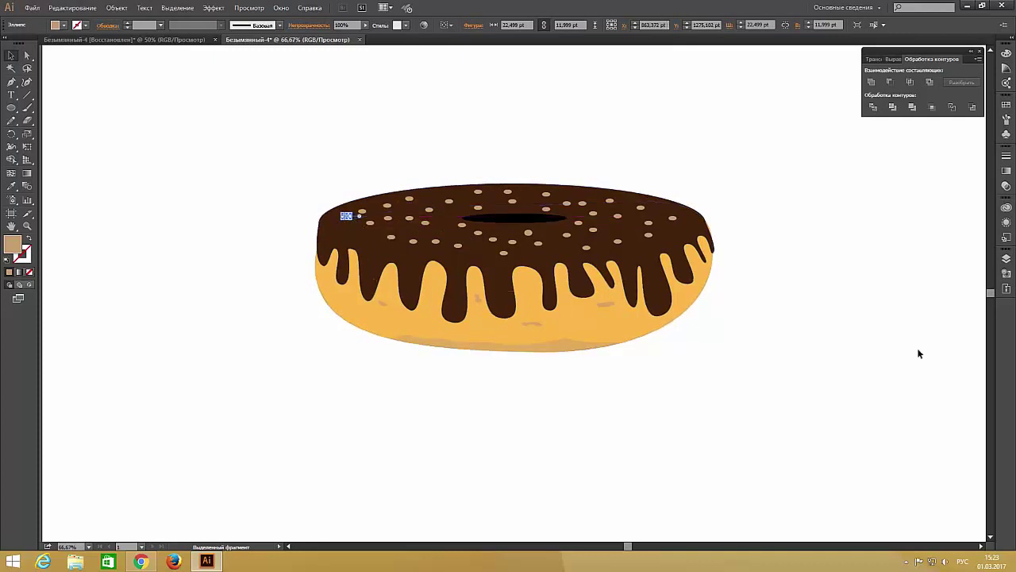
# Shift-marquee-select all the sprinkles from the glaze's right edge to its left edge
pyautogui.scroll(1, 844, 283)
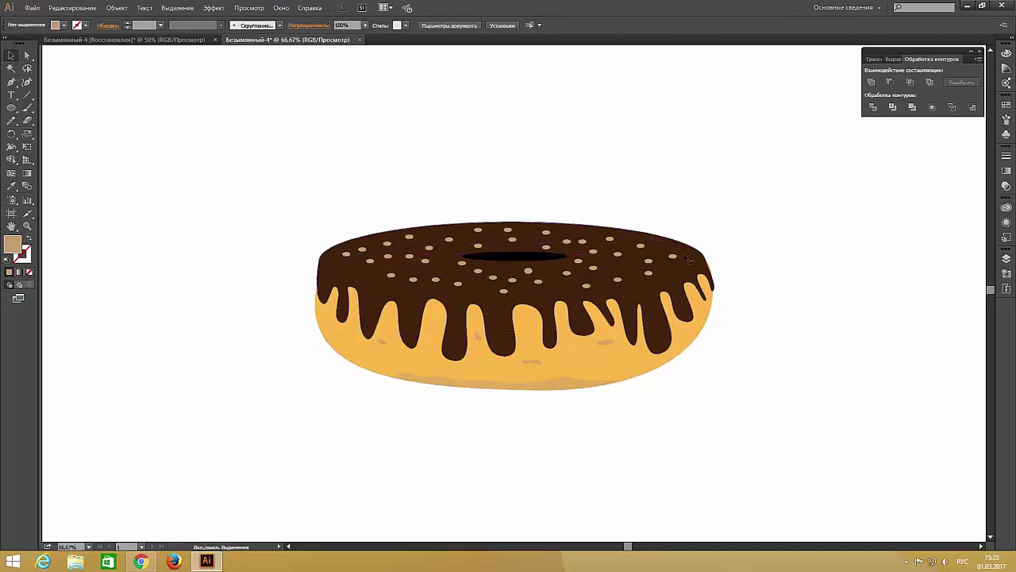
pyautogui.moveTo(734, 234); pyautogui.dragTo(605, 276)
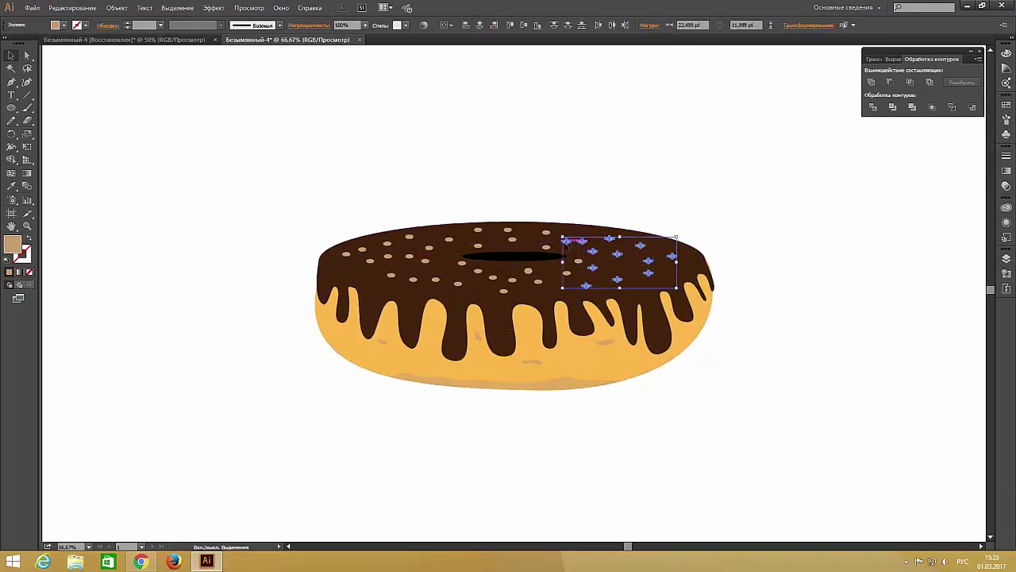
pyautogui.moveTo(682, 230); pyautogui.dragTo(544, 289)
pyautogui.click(73, 8)
pyautogui.moveTo(682, 229); pyautogui.dragTo(479, 254)
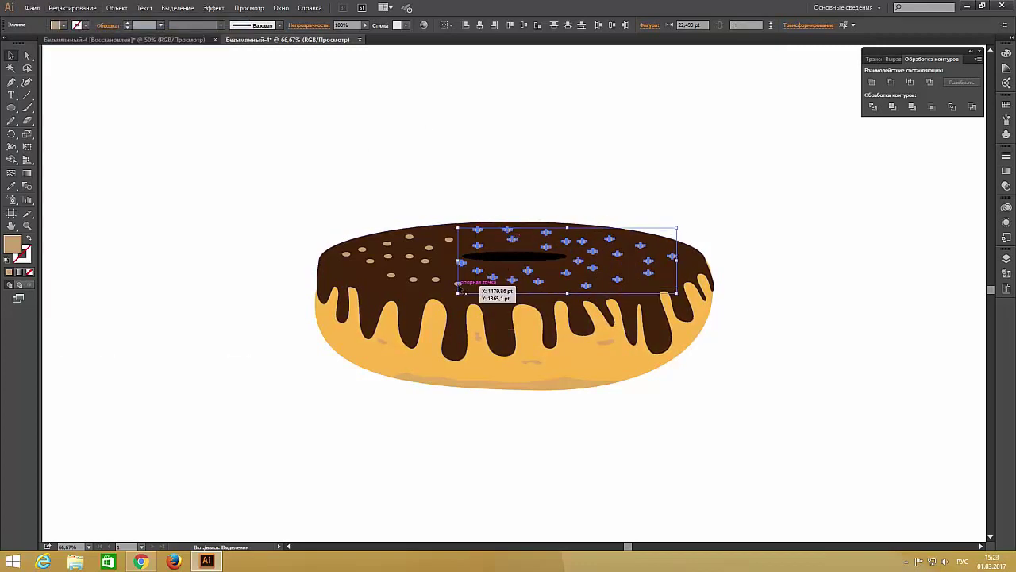
pyautogui.moveTo(478, 254); pyautogui.dragTo(425, 295)
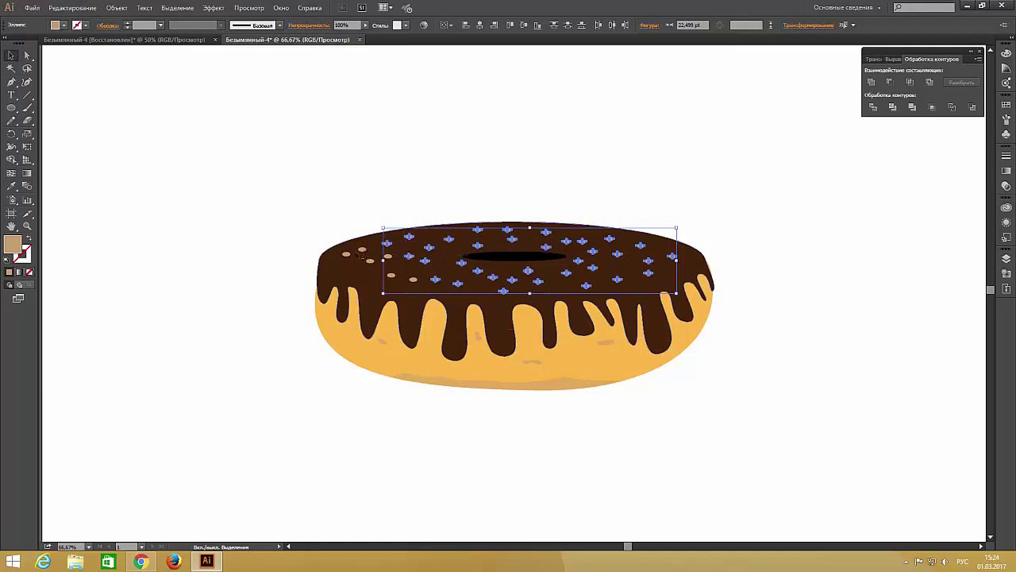
pyautogui.moveTo(449, 238); pyautogui.dragTo(342, 294)
# Reselect all the glaze sprinkles with several marquee drags
pyautogui.click(1006, 55)
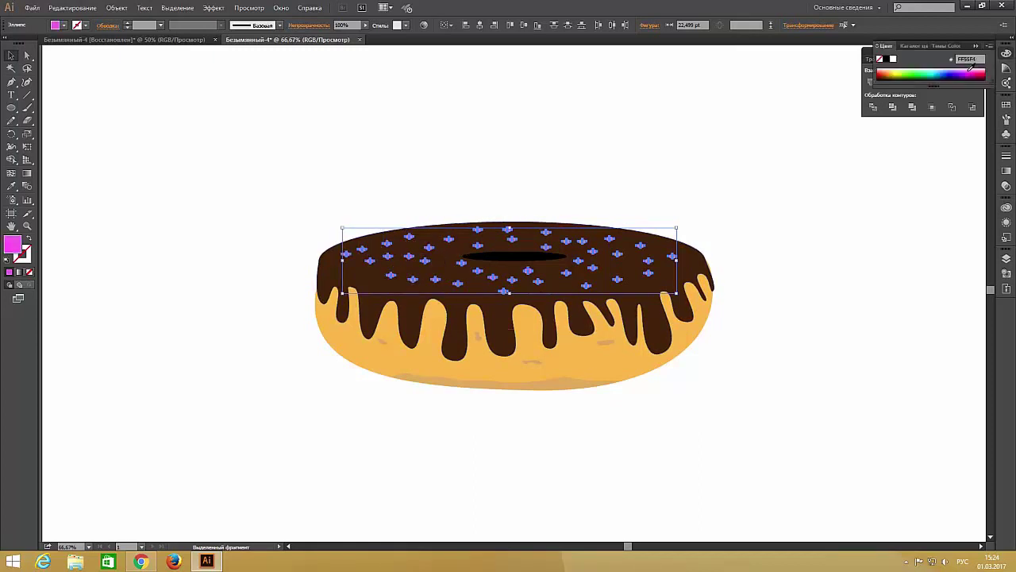
pyautogui.click(165, 124)
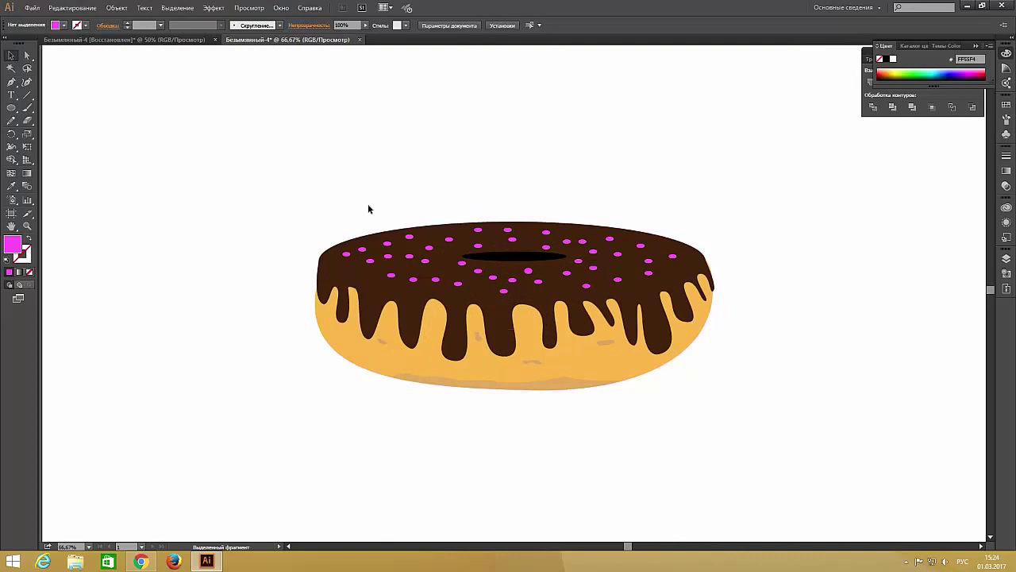
pyautogui.moveTo(361, 249); pyautogui.dragTo(453, 278)
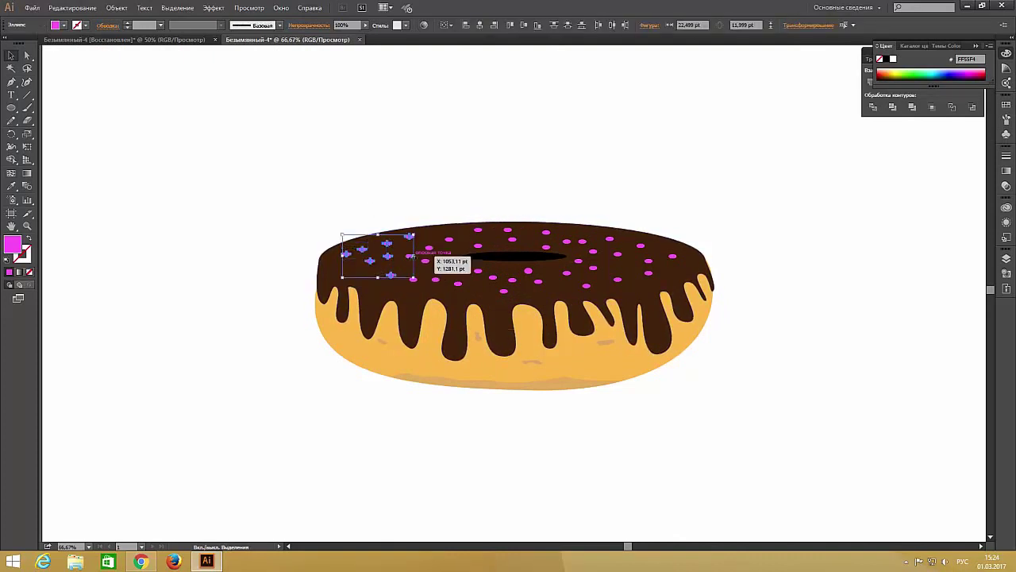
pyautogui.moveTo(600, 252); pyautogui.dragTo(476, 228)
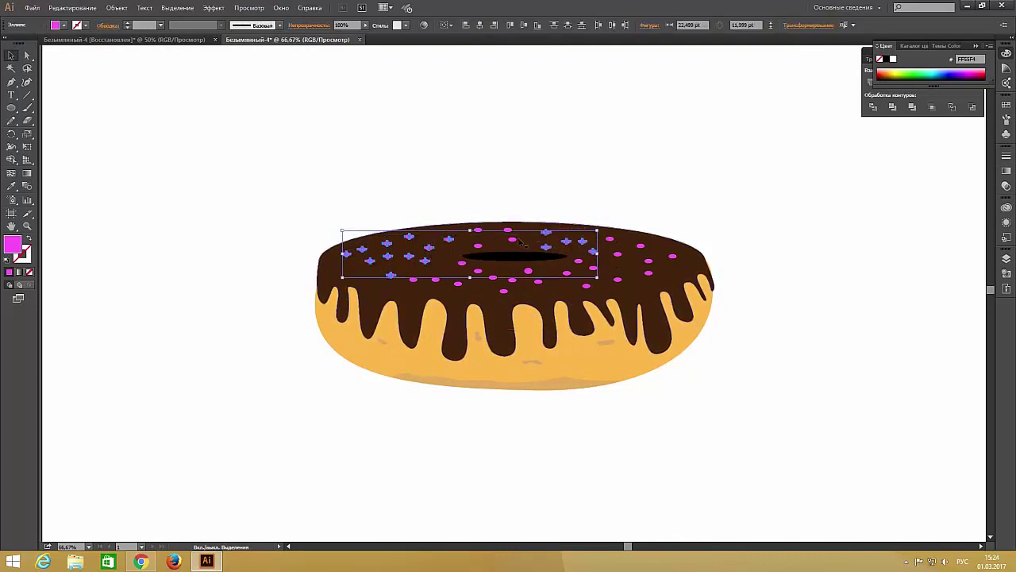
pyautogui.moveTo(481, 275); pyautogui.dragTo(674, 258)
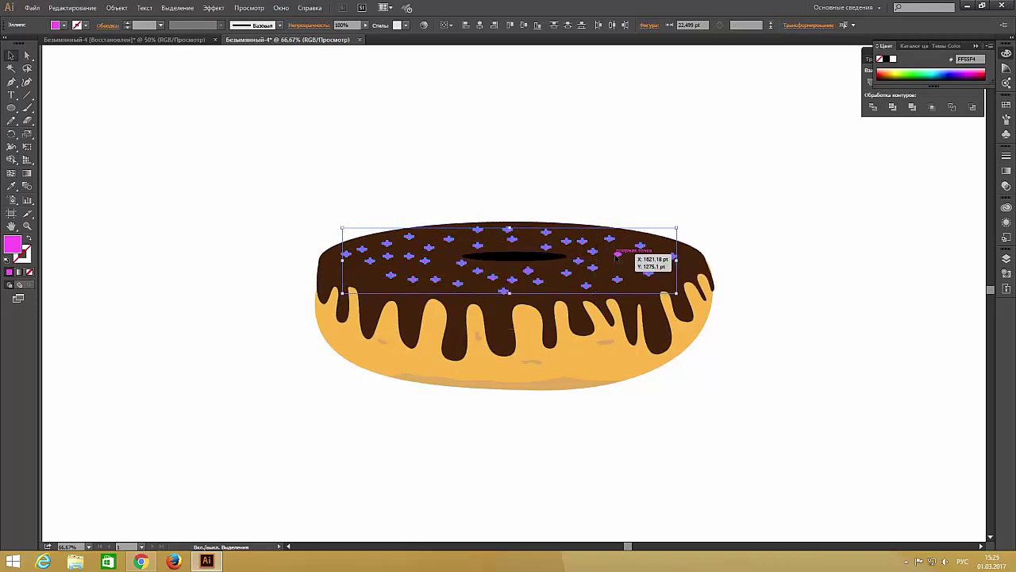
# Give the sprinkles a linear gradient fill with a magenta left stop
pyautogui.click(1006, 169)
pyautogui.doubleClick(846, 181)
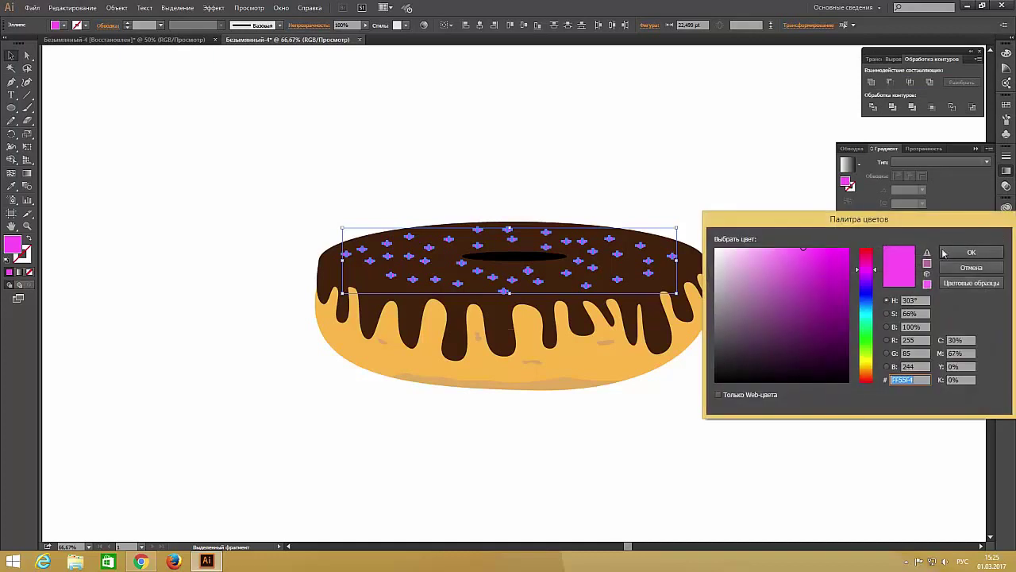
pyautogui.click(970, 268)
pyautogui.click(858, 223)
pyautogui.doubleClick(842, 230)
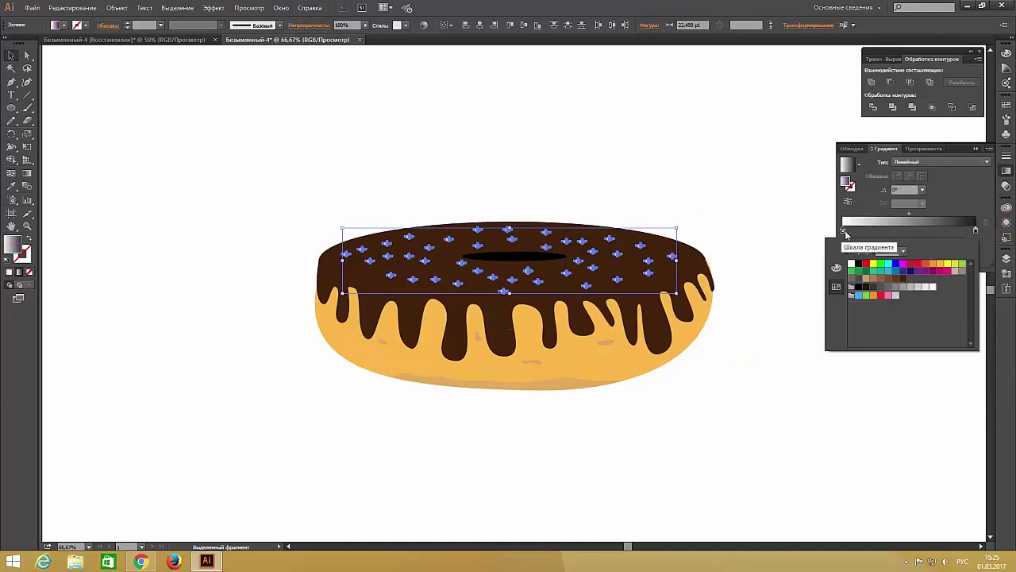
pyautogui.click(836, 267)
pyautogui.click(836, 286)
pyautogui.click(903, 263)
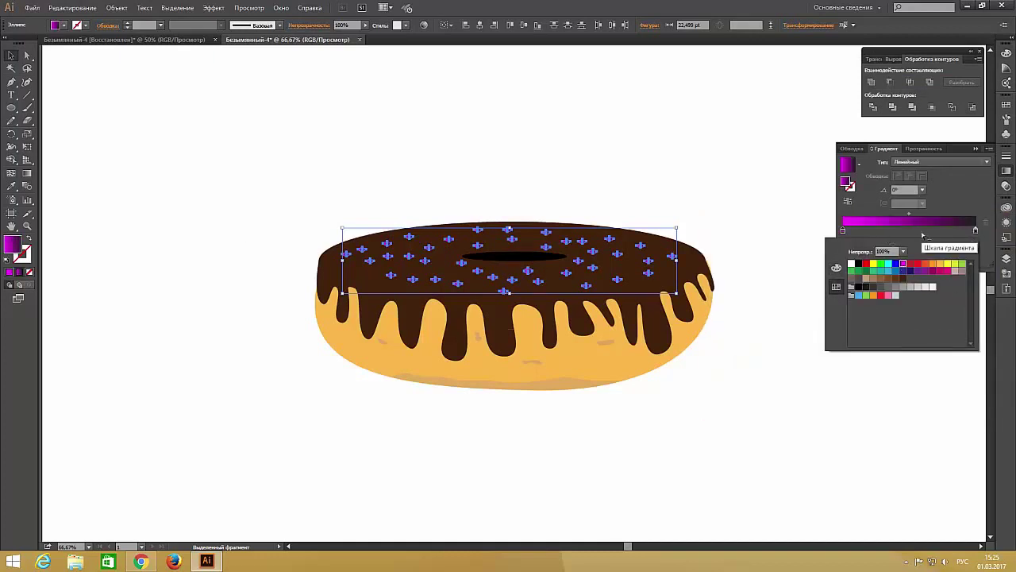
# Set the sprinkle gradient's right stop to white
pyautogui.click(664, 169)
pyautogui.doubleClick(975, 230)
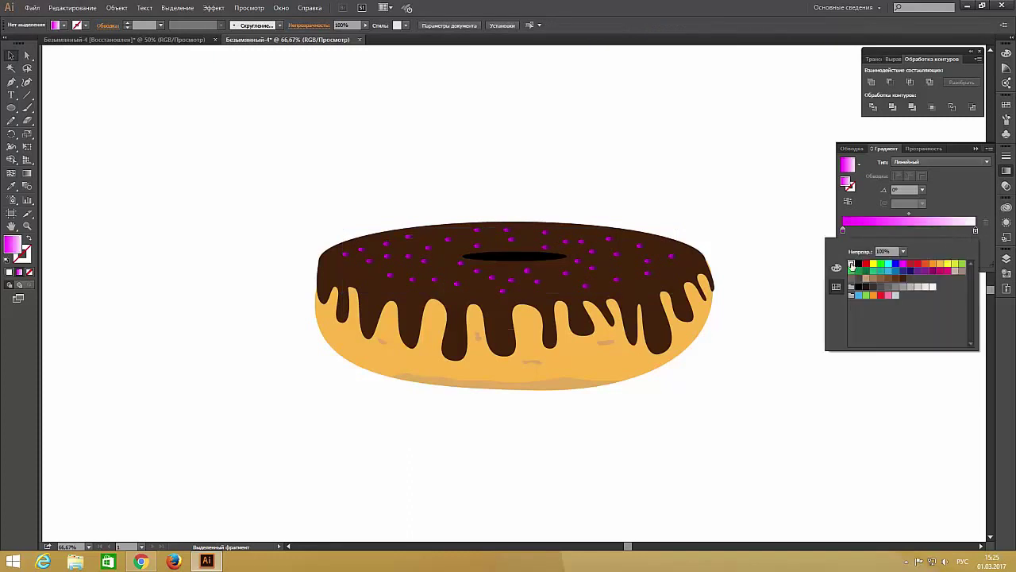
pyautogui.click(866, 265)
pyautogui.click(703, 216)
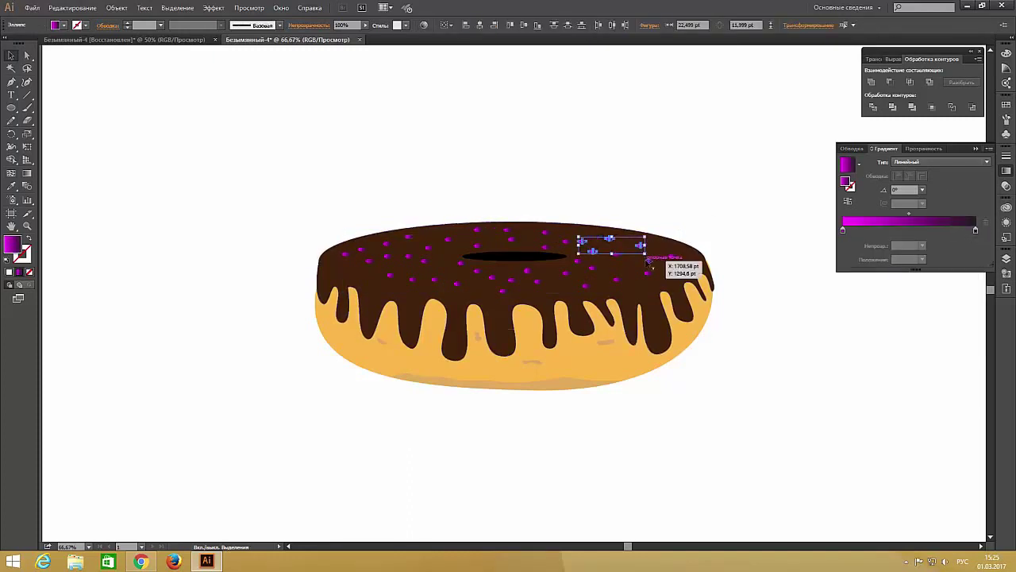
# Try marquee-selecting the sprinkles and undo an accidental gradient applied to the glaze
pyautogui.moveTo(579, 235); pyautogui.dragTo(675, 279)
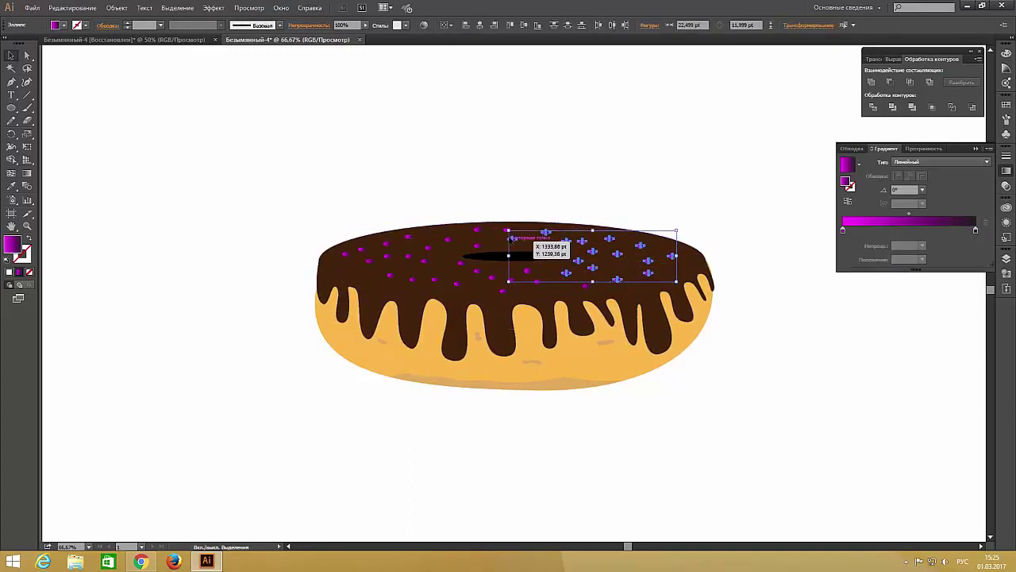
pyautogui.moveTo(585, 283); pyautogui.dragTo(445, 228)
pyautogui.moveTo(517, 299); pyautogui.dragTo(340, 240)
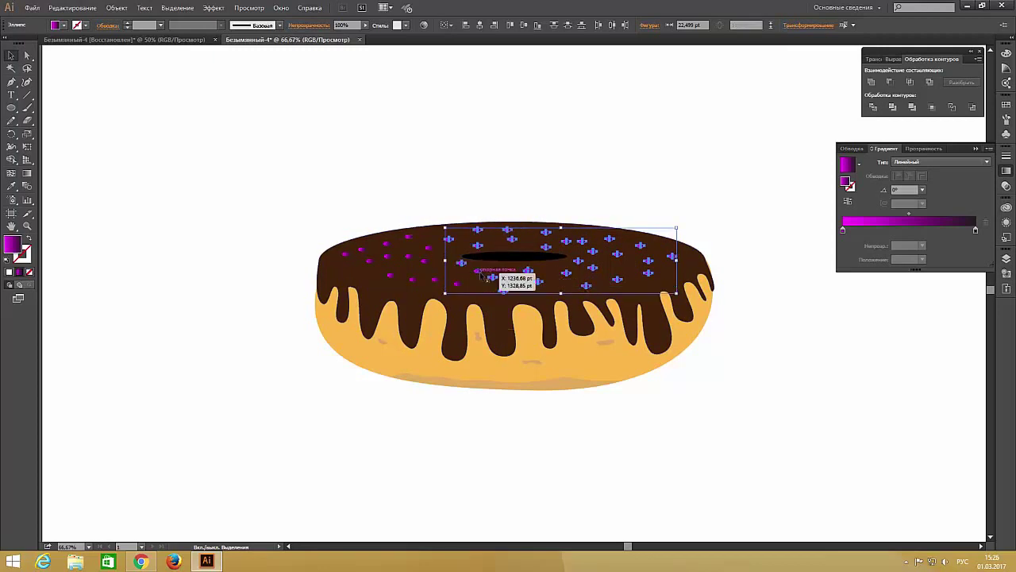
pyautogui.click(414, 246)
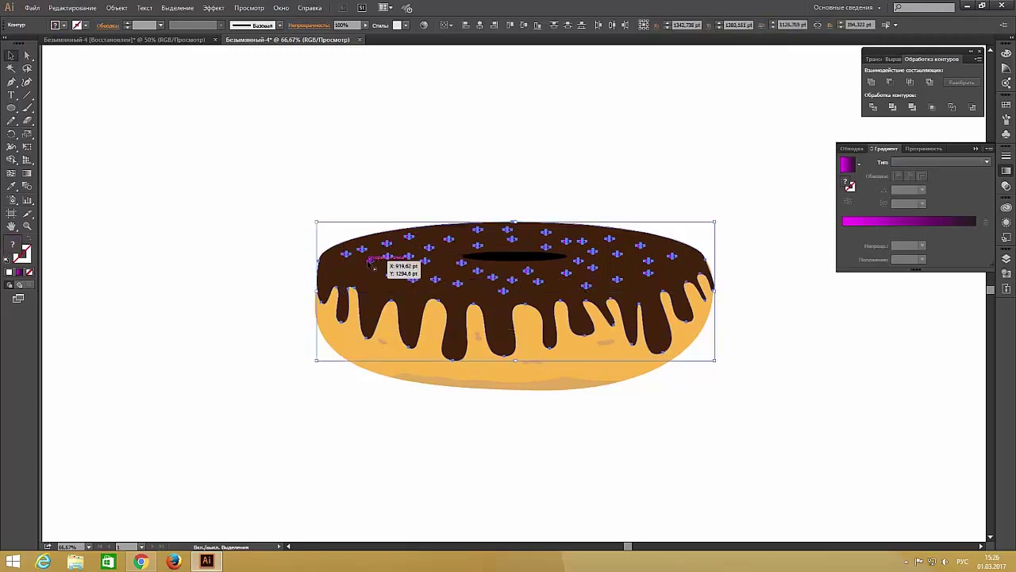
pyautogui.click(445, 280)
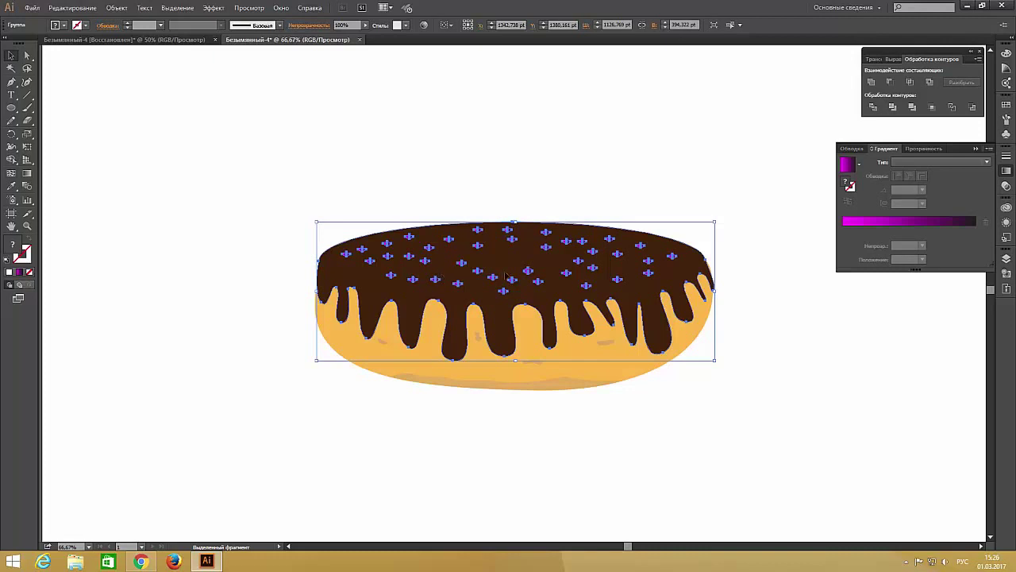
pyautogui.click(958, 228)
pyautogui.hotkey('ctrl', 'z')
pyautogui.click(220, 235)
# Check the Layers panel and try Select All on the artwork
pyautogui.click(1005, 260)
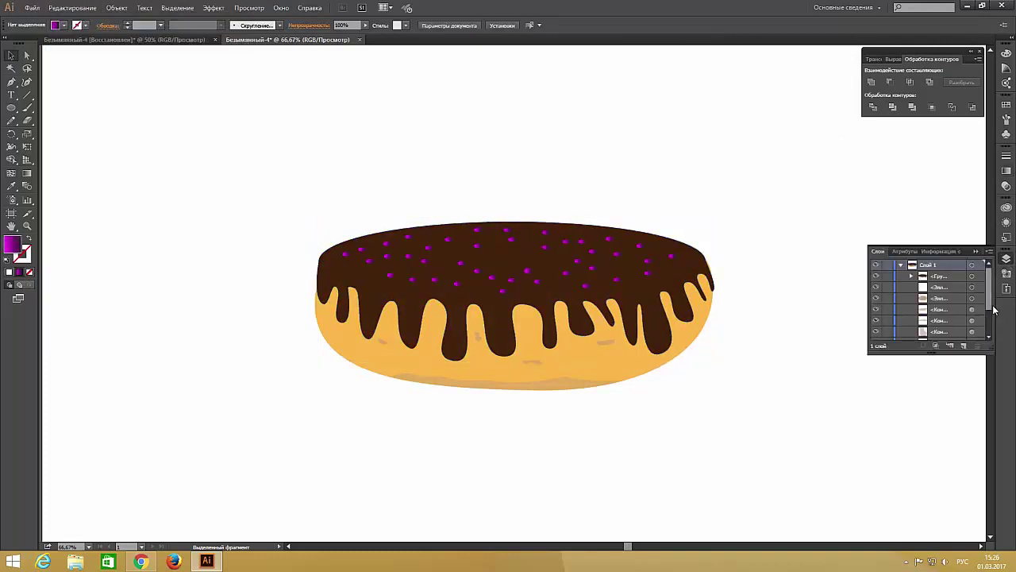
pyautogui.scroll(-3, 994, 310)
pyautogui.click(94, 9)
pyautogui.hotkey('ctrl', 'a')
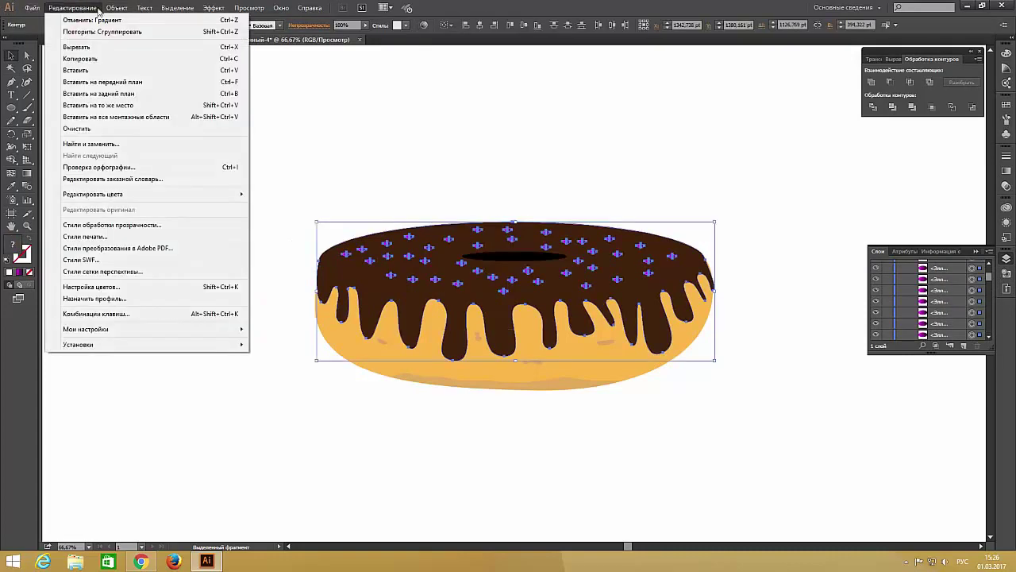
pyautogui.click(98, 10)
pyautogui.click(72, 7)
pyautogui.click(297, 210)
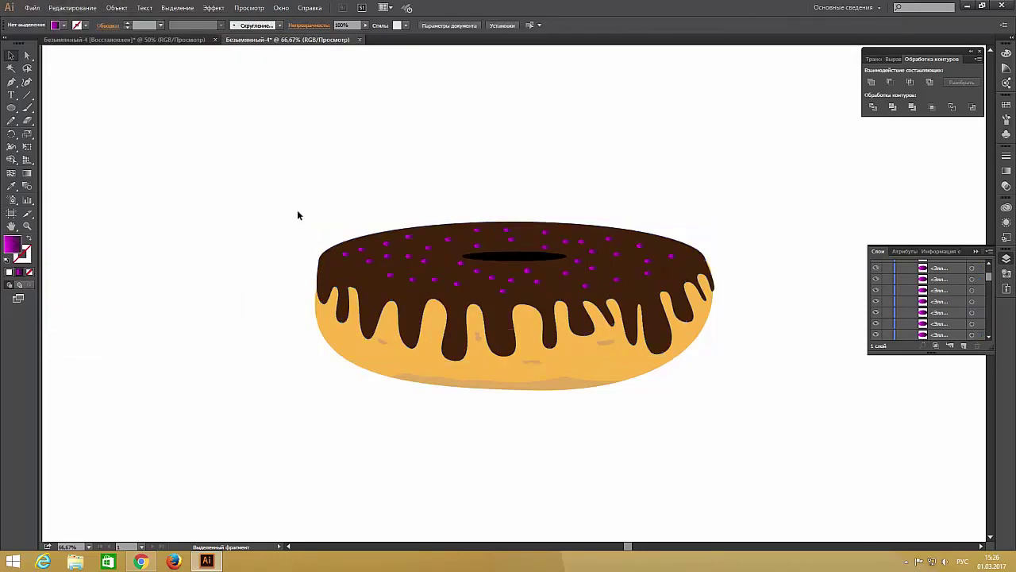
# Shift-click several sprinkles, then clear the selection to start over
pyautogui.click(477, 242)
pyautogui.keyDown('shift'); pyautogui.click(448, 239); pyautogui.keyUp('shift')
pyautogui.keyDown('shift'); pyautogui.click(671, 256); pyautogui.keyUp('shift')
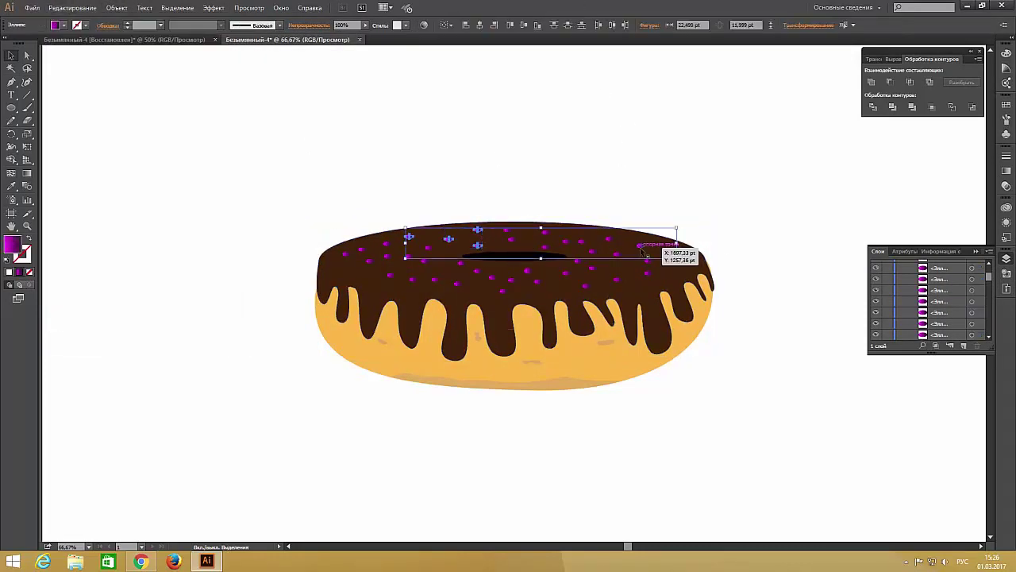
pyautogui.keyDown('shift'); pyautogui.click(617, 252); pyautogui.keyUp('shift')
pyautogui.keyDown('shift'); pyautogui.click(546, 232); pyautogui.keyUp('shift')
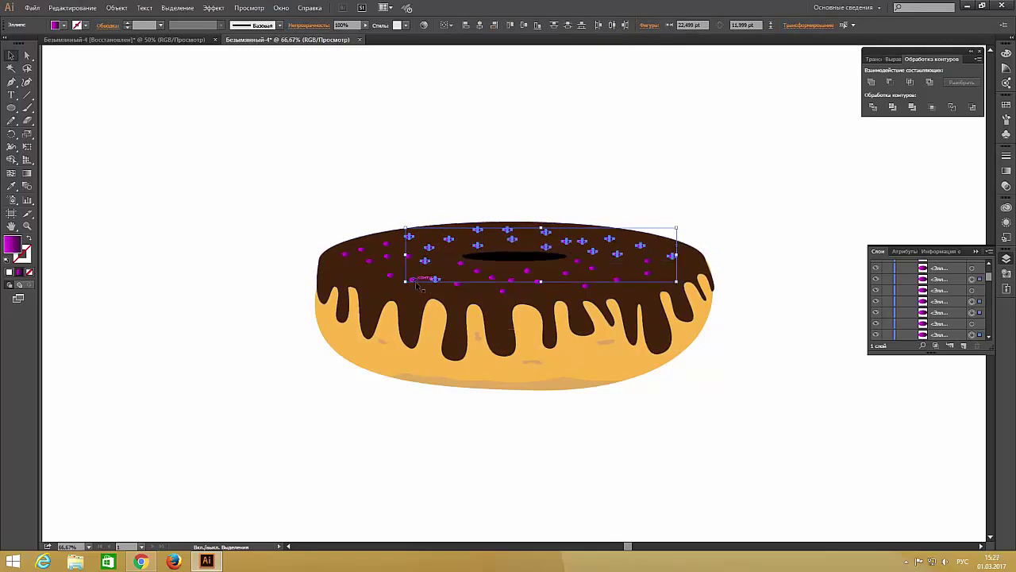
pyautogui.keyDown('shift'); pyautogui.click(346, 253); pyautogui.keyUp('shift')
pyautogui.keyDown('shift'); pyautogui.click(393, 262); pyautogui.keyUp('shift')
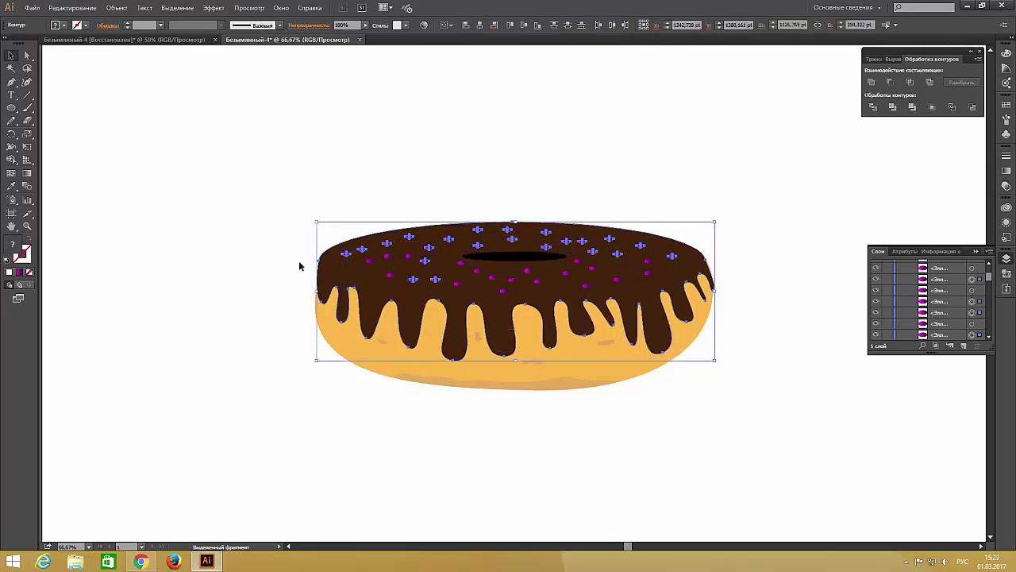
pyautogui.click(300, 266)
# Shift-click every sprinkle across the glaze into one selection
pyautogui.click(359, 248)
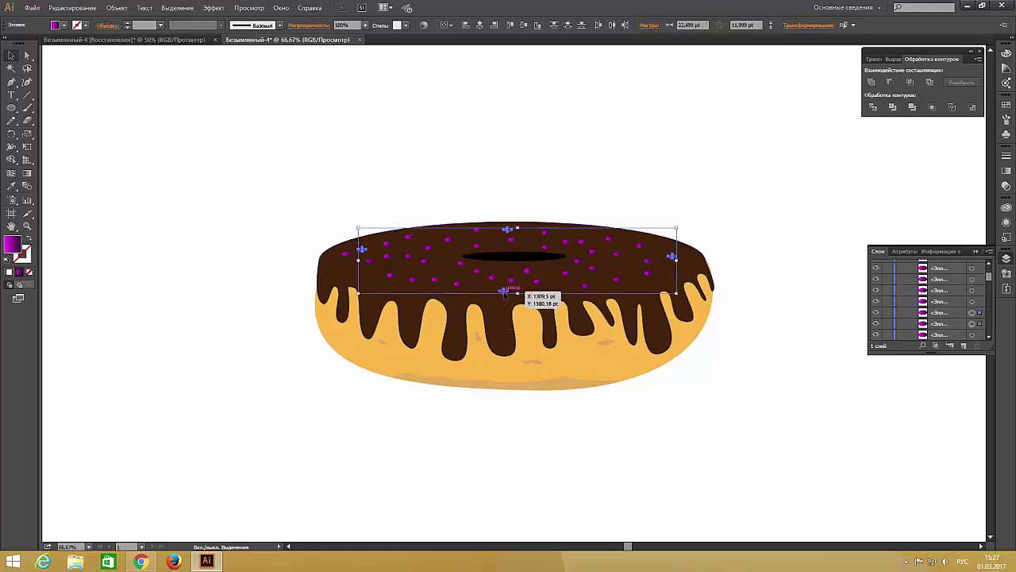
pyautogui.keyDown('shift'); pyautogui.click(477, 229); pyautogui.keyUp('shift')
pyautogui.keyDown('shift'); pyautogui.click(478, 245); pyautogui.keyUp('shift')
pyautogui.keyDown('shift'); pyautogui.click(449, 239); pyautogui.keyUp('shift')
pyautogui.keyDown('shift'); pyautogui.click(409, 236); pyautogui.keyUp('shift')
pyautogui.keyDown('shift'); pyautogui.click(346, 253); pyautogui.keyUp('shift')
pyautogui.keyDown('shift'); pyautogui.click(649, 273); pyautogui.keyUp('shift')
pyautogui.keyDown('shift'); pyautogui.click(617, 278); pyautogui.keyUp('shift')
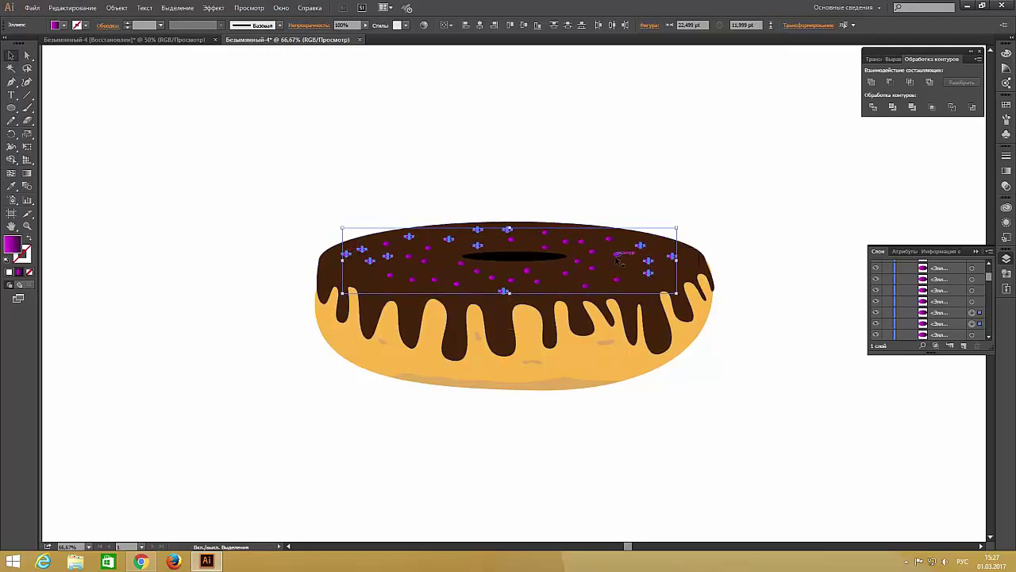
pyautogui.keyDown('shift'); pyautogui.click(640, 245); pyautogui.keyUp('shift')
pyautogui.keyDown('shift'); pyautogui.click(583, 240); pyautogui.keyUp('shift')
pyautogui.keyDown('shift'); pyautogui.click(547, 232); pyautogui.keyUp('shift')
pyautogui.keyDown('shift'); pyautogui.click(528, 270); pyautogui.keyUp('shift')
pyautogui.keyDown('shift'); pyautogui.click(566, 273); pyautogui.keyUp('shift')
pyautogui.keyDown('shift'); pyautogui.click(577, 260); pyautogui.keyUp('shift')
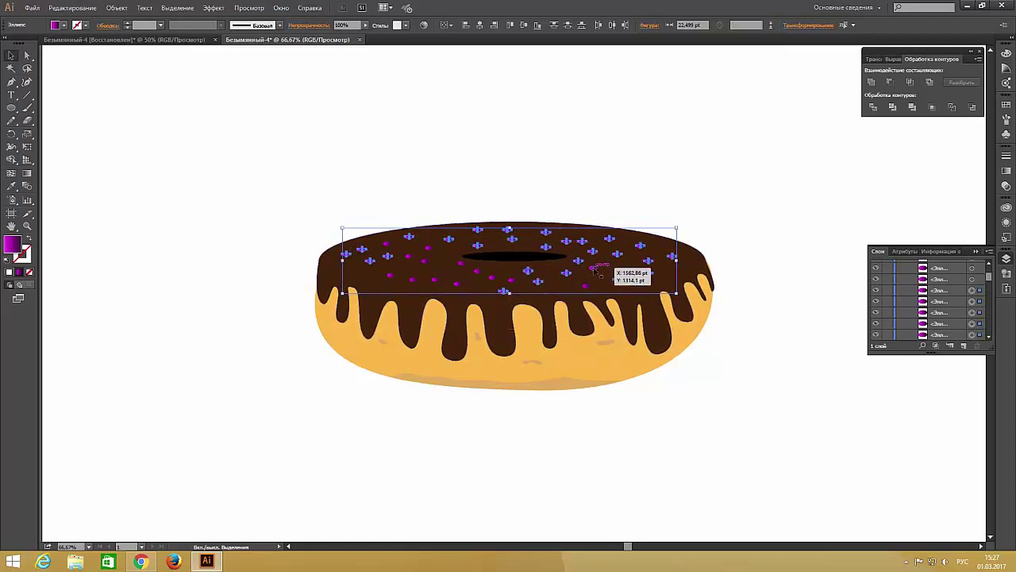
pyautogui.keyDown('shift'); pyautogui.click(591, 268); pyautogui.keyUp('shift')
pyautogui.keyDown('shift'); pyautogui.click(387, 243); pyautogui.keyUp('shift')
pyautogui.keyDown('shift'); pyautogui.click(425, 260); pyautogui.keyUp('shift')
pyautogui.keyDown('shift'); pyautogui.click(461, 262); pyautogui.keyUp('shift')
pyautogui.keyDown('shift'); pyautogui.click(476, 272); pyautogui.keyUp('shift')
pyautogui.keyDown('shift'); pyautogui.click(456, 283); pyautogui.keyUp('shift')
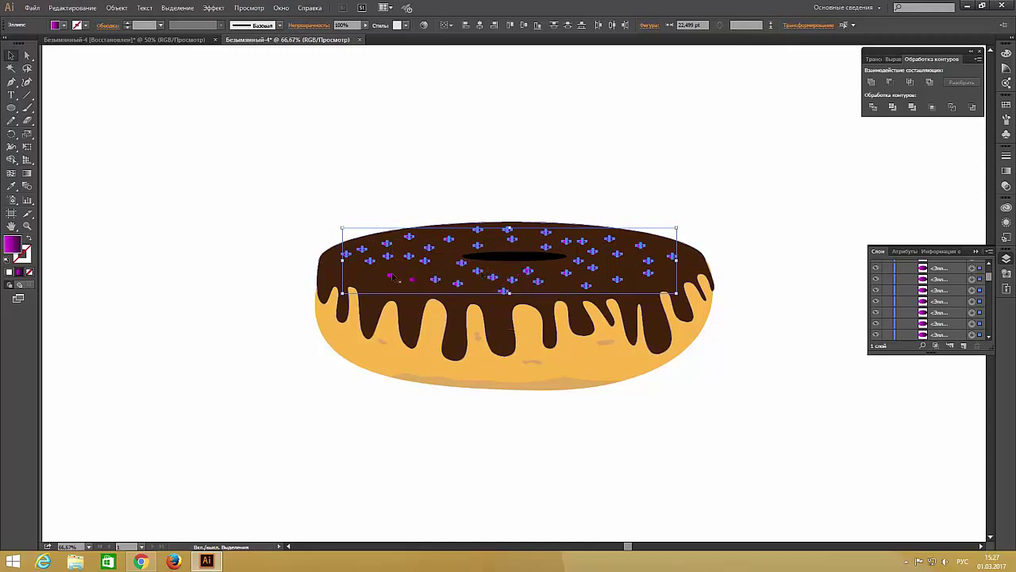
# Group the sprinkles and set their gradient's right stop to white, zooming out to preview
pyautogui.hotkey('ctrl', 'g')
pyautogui.click(1006, 170)
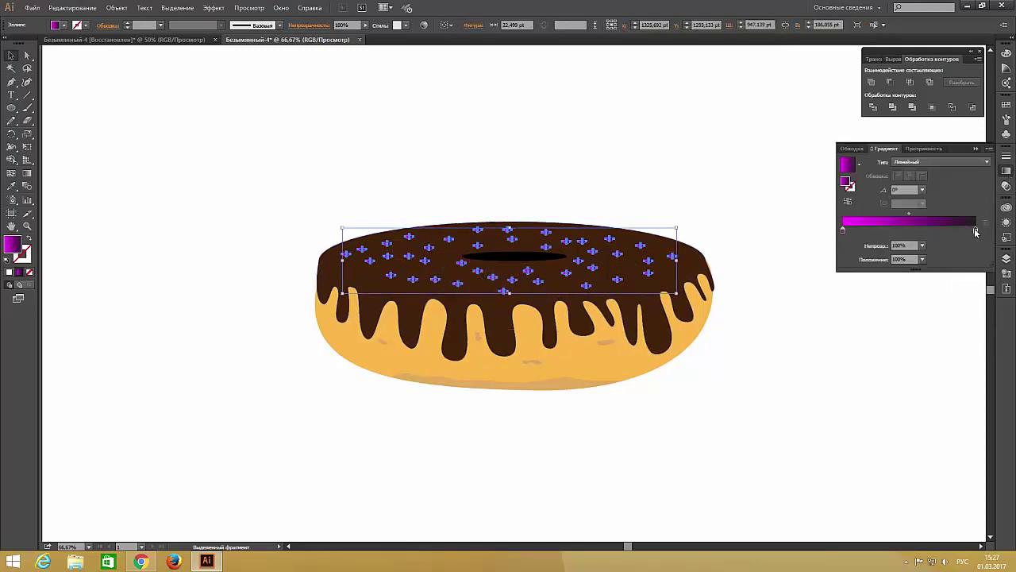
pyautogui.doubleClick(842, 230)
pyautogui.click(852, 263)
pyautogui.click(795, 162)
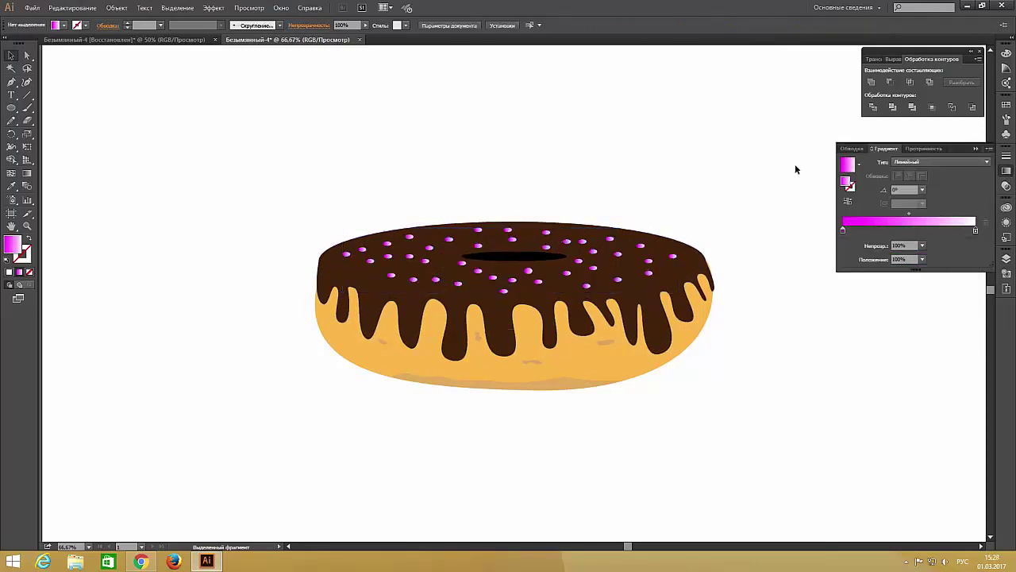
pyautogui.hotkey('ctrl', '-')
pyautogui.hotkey('ctrl', '-')
# Try yellow for the right gradient stop and preview it zoomed in
pyautogui.click(604, 276)
pyautogui.doubleClick(976, 231)
pyautogui.click(949, 266)
pyautogui.click(755, 203)
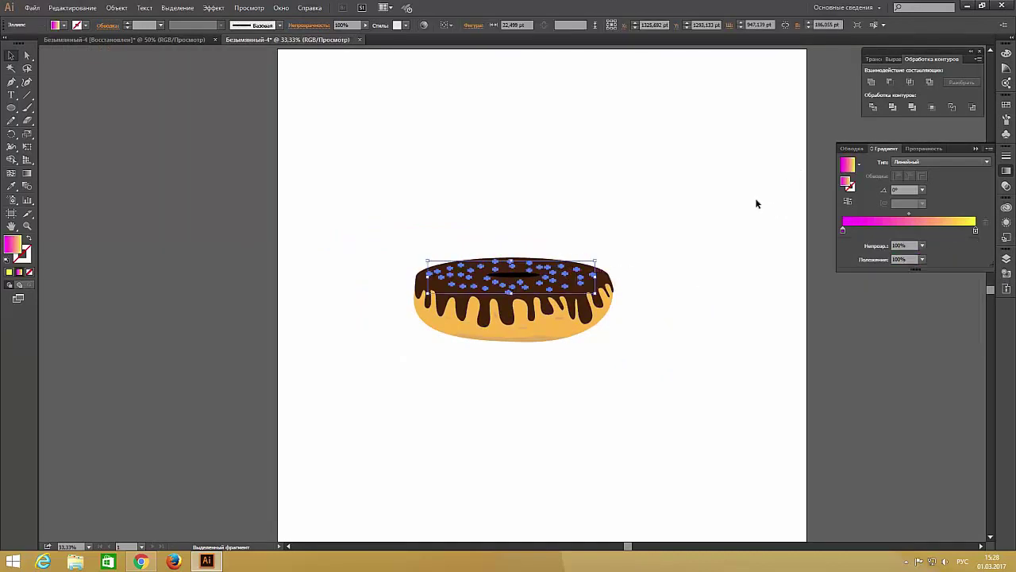
pyautogui.click(755, 203)
pyautogui.hotkey('ctrl', '+')
pyautogui.hotkey('ctrl', '+')
pyautogui.hotkey('ctrl', '+')
# Set the right gradient stop to red and view the donut at 50% zoom
pyautogui.doubleClick(976, 230)
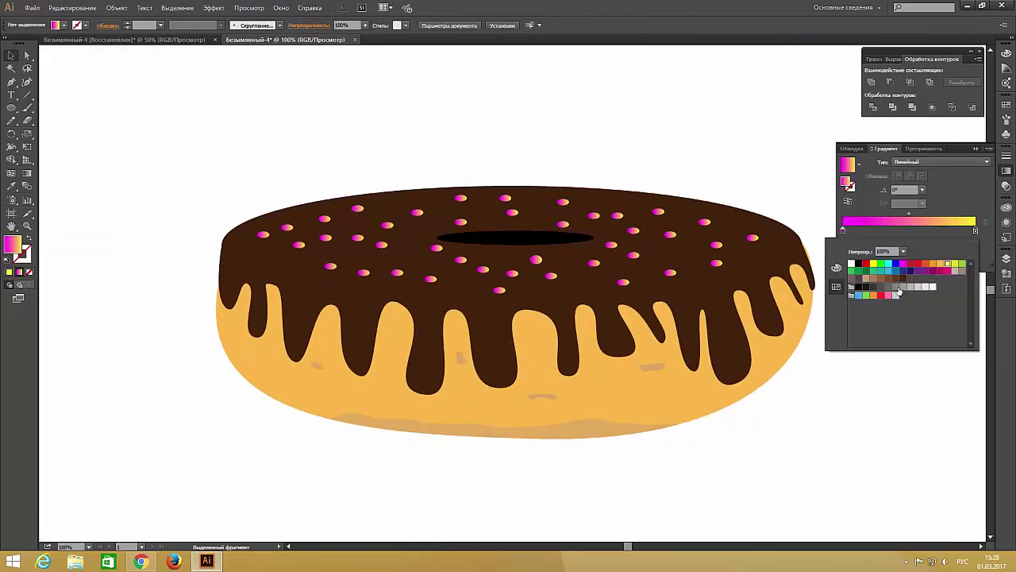
pyautogui.click(911, 263)
pyautogui.click(754, 238)
pyautogui.click(752, 238)
pyautogui.doubleClick(976, 230)
pyautogui.click(925, 264)
pyautogui.click(803, 130)
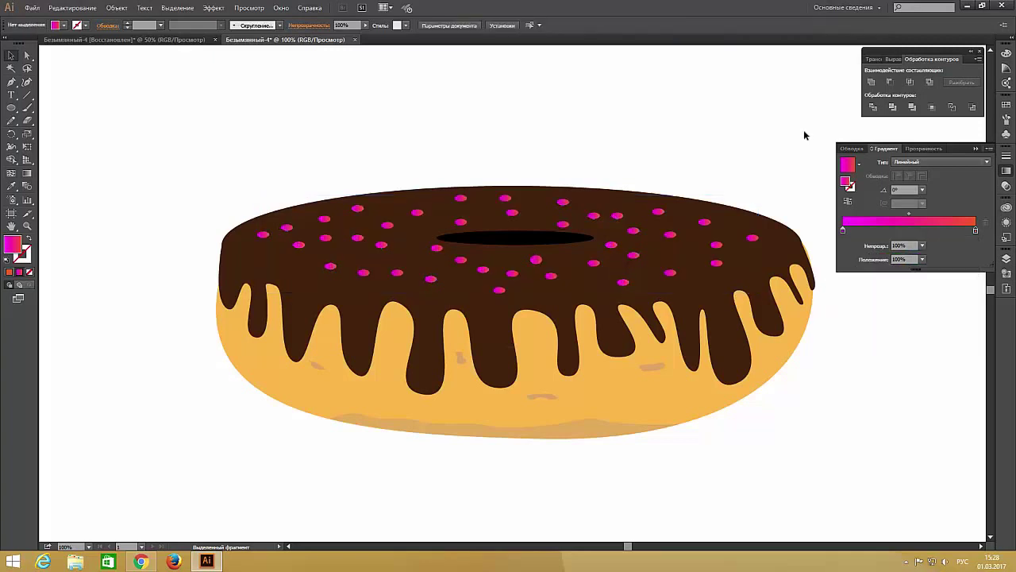
pyautogui.hotkey('ctrl', '0')
pyautogui.hotkey('ctrl', '+')
pyautogui.hotkey('ctrl', '+')
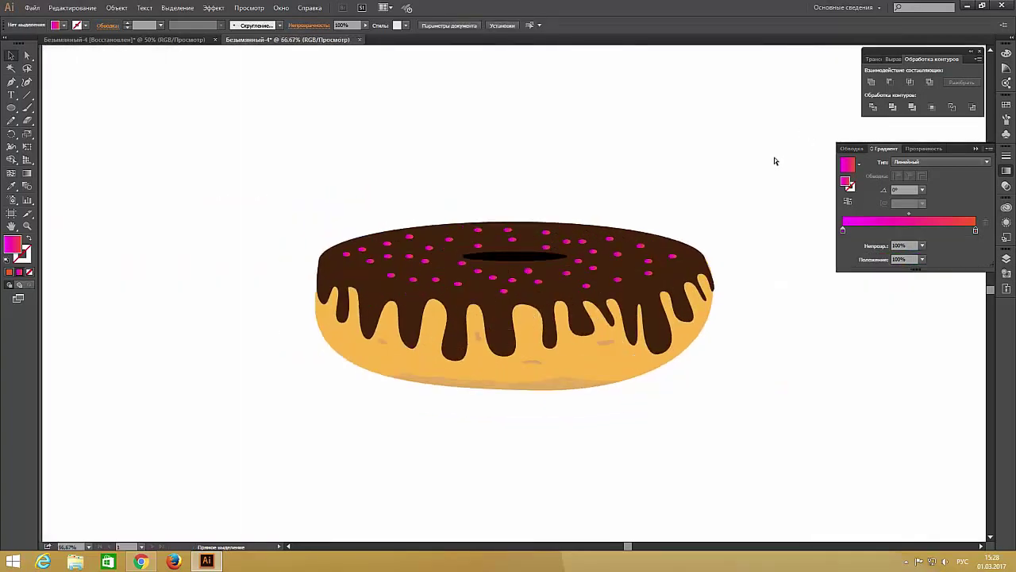
pyautogui.hotkey('ctrl', '-')
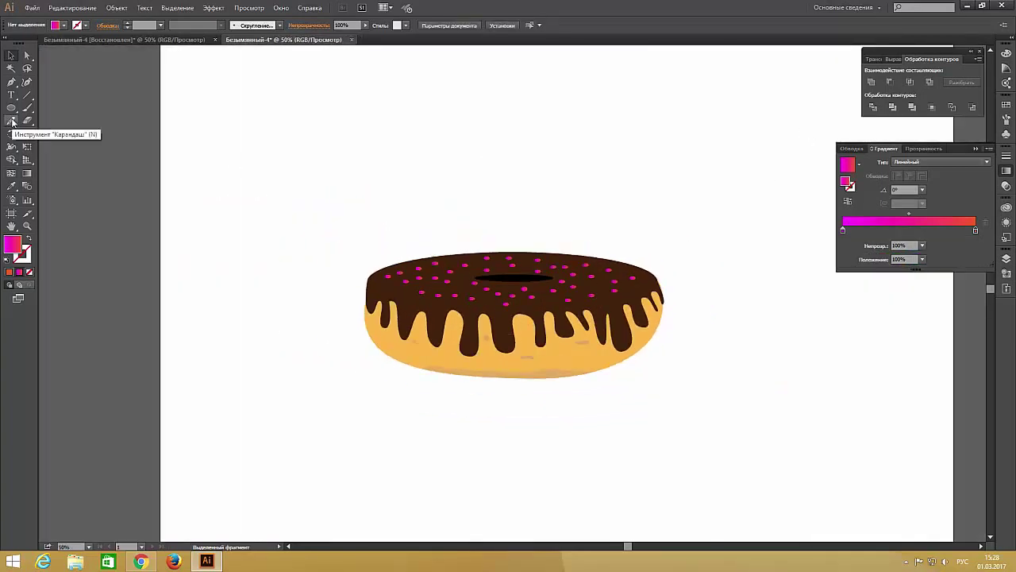
# Draw a Pencil highlight on a front-centre chocolate drip, fill it white, and set opacity to 53%
pyautogui.click(12, 120)
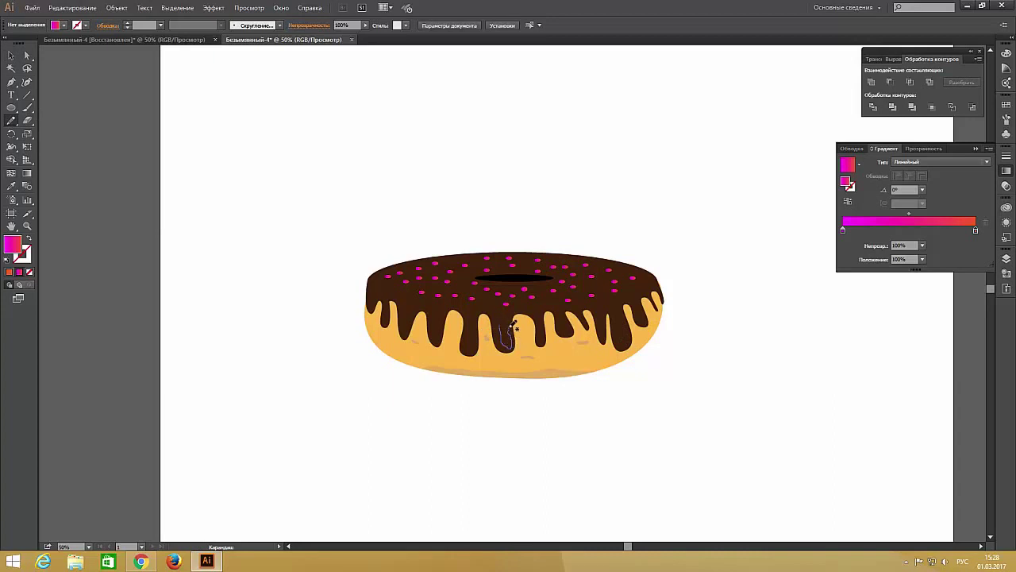
pyautogui.moveTo(508, 317); pyautogui.dragTo(507, 320)
pyautogui.click(67, 24)
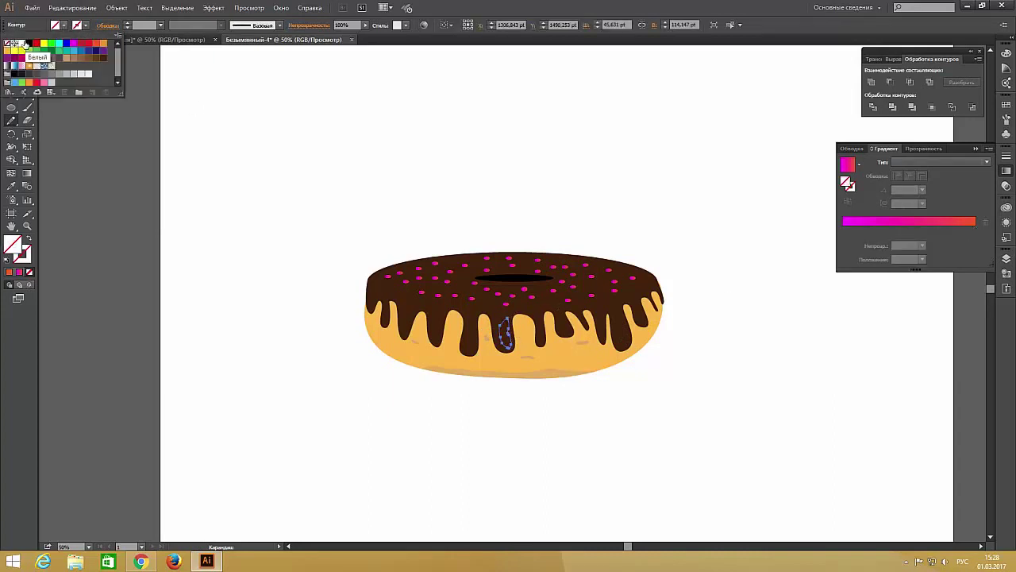
pyautogui.click(26, 47)
pyautogui.click(933, 149)
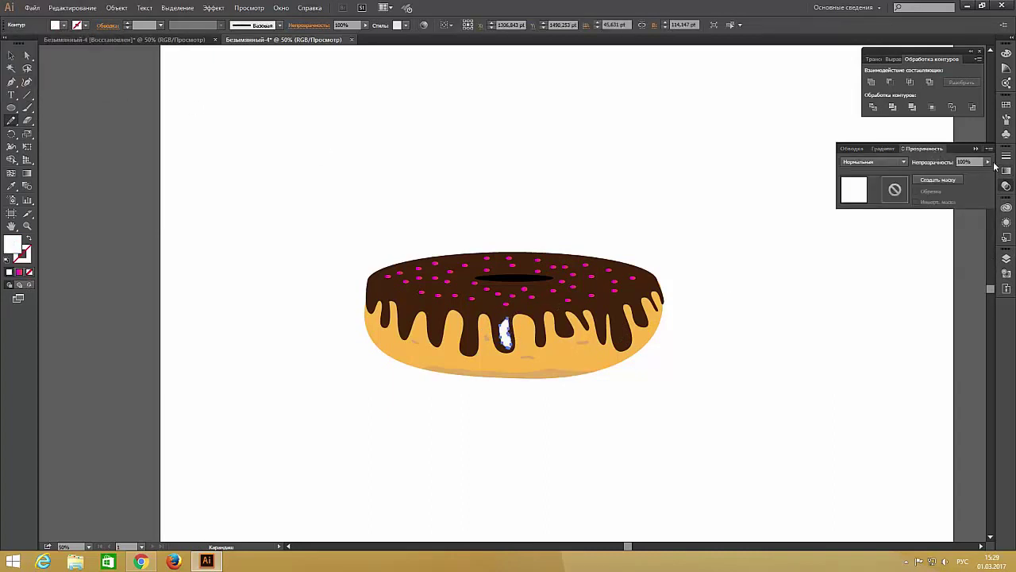
pyautogui.moveTo(987, 161); pyautogui.dragTo(966, 172)
# Give the drip highlight a gradient fill with white stops, the right stop fully transparent
pyautogui.keyDown('ctrl'); pyautogui.click(101, 101); pyautogui.keyUp('ctrl')
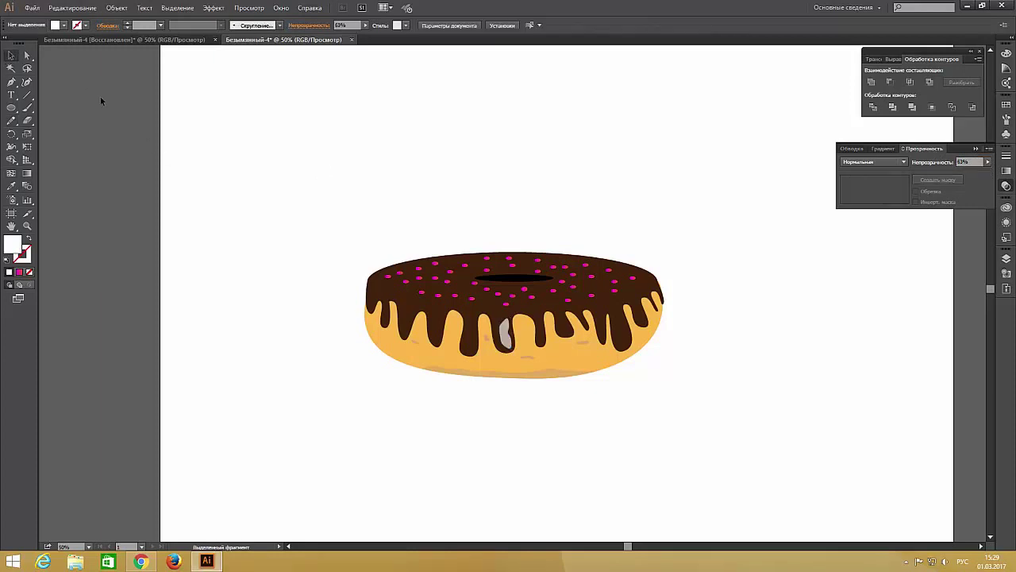
pyautogui.click(510, 343)
pyautogui.click(1006, 170)
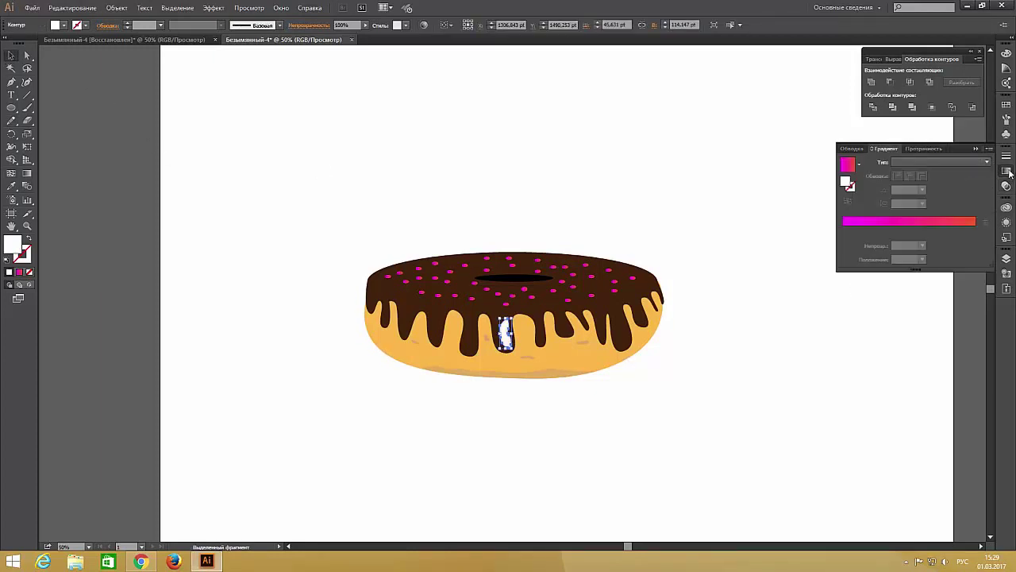
pyautogui.click(843, 230)
pyautogui.doubleClick(843, 229)
pyautogui.click(851, 264)
pyautogui.doubleClick(975, 230)
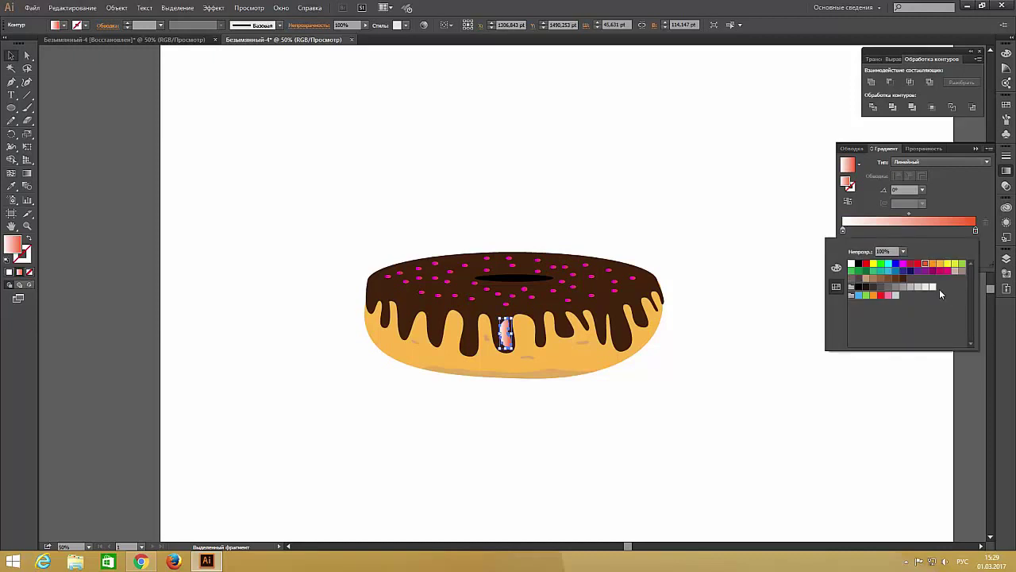
pyautogui.click(933, 286)
pyautogui.click(903, 251)
# Set the highlight's gradient angle to 90° after first trying -90°
pyautogui.click(922, 190)
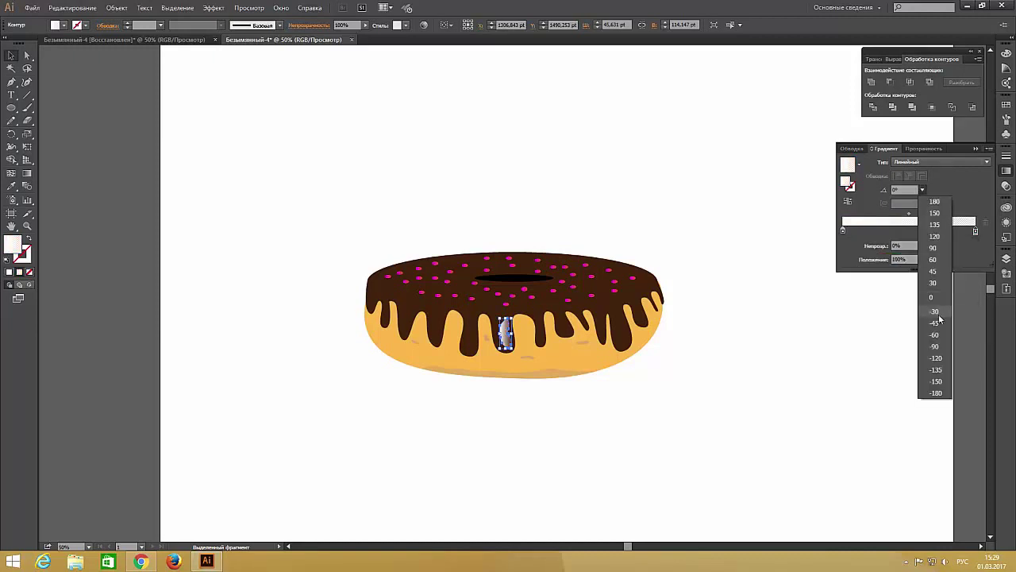
pyautogui.click(941, 326)
pyautogui.click(700, 249)
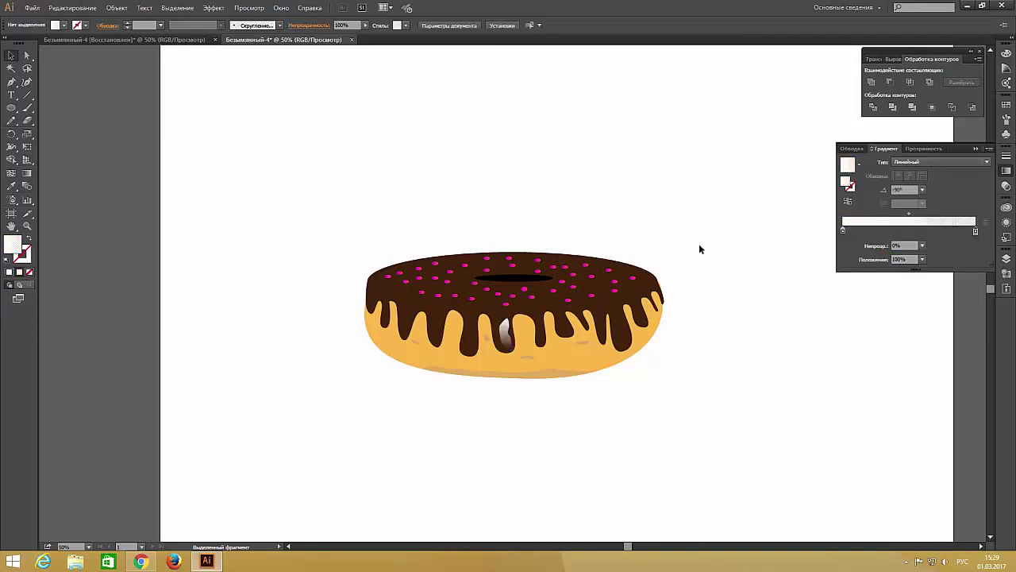
pyautogui.click(921, 190)
pyautogui.click(933, 213)
pyautogui.click(922, 190)
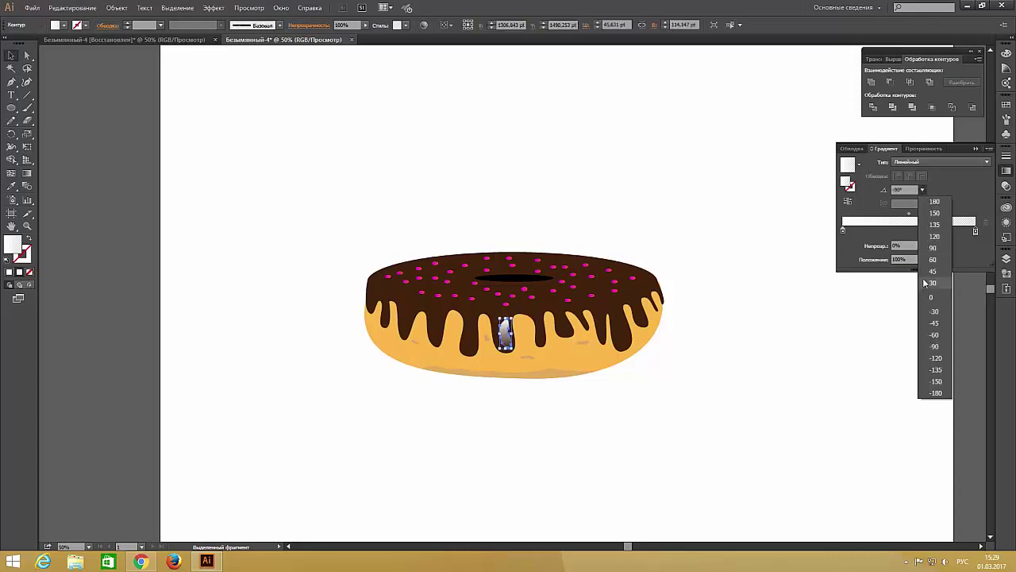
pyautogui.click(933, 248)
# Round off the pointed top of the drip highlight
pyautogui.click(519, 343)
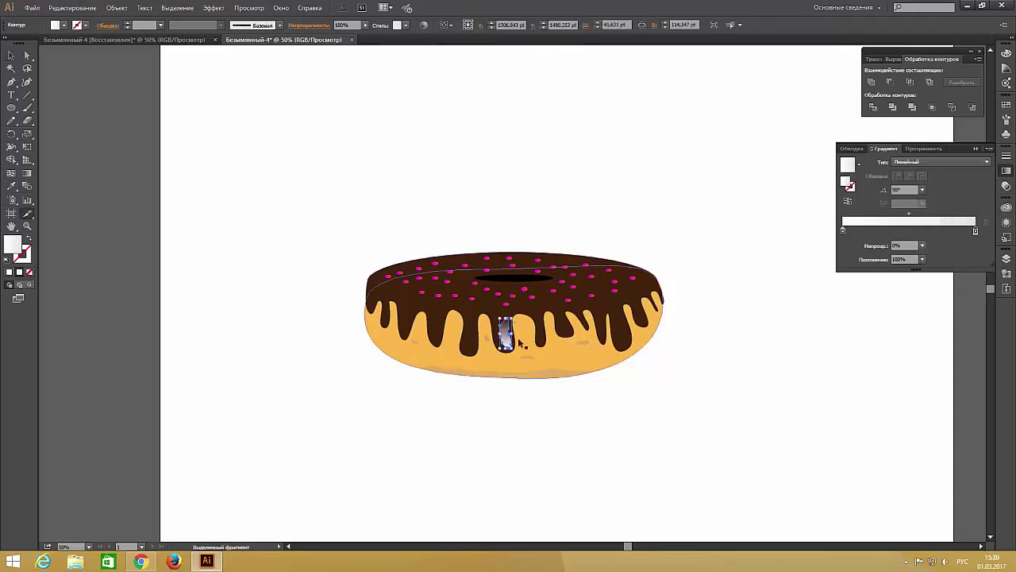
pyautogui.keyDown('alt'); pyautogui.scroll(3, 521, 343); pyautogui.keyUp('alt')
pyautogui.scroll(-1, 533, 336)
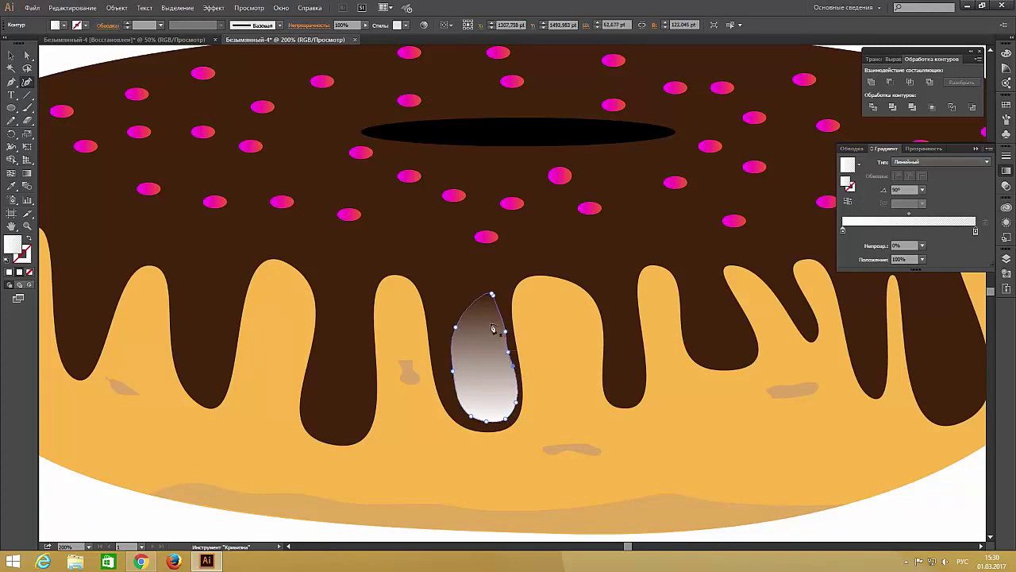
pyautogui.moveTo(494, 297); pyautogui.dragTo(496, 310)
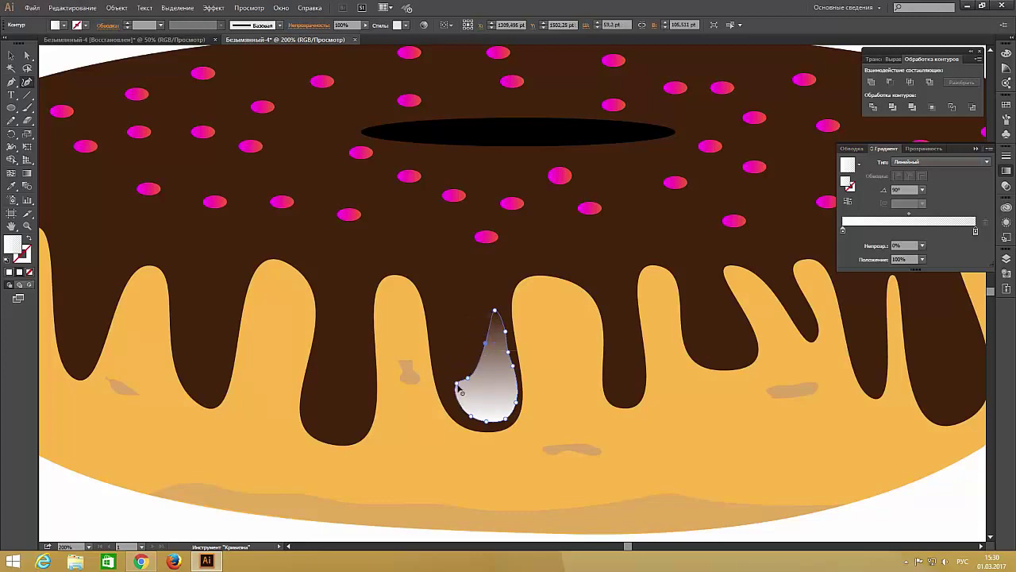
# Set a gradient stop's opacity to 60%
pyautogui.hotkey('ctrl', '-')
pyautogui.hotkey('ctrl', '-')
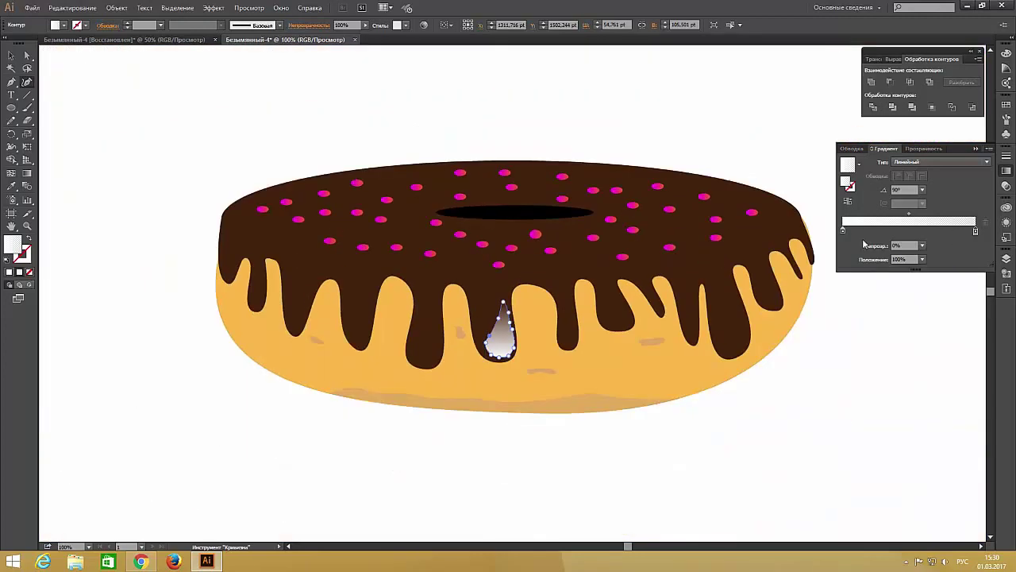
pyautogui.doubleClick(843, 230)
pyautogui.write('60')
pyautogui.press('Return')
# Draw a small solid white shine inside the lower part of the drip highlight
pyautogui.keyDown('ctrl'); pyautogui.click(130, 116); pyautogui.keyUp('ctrl')
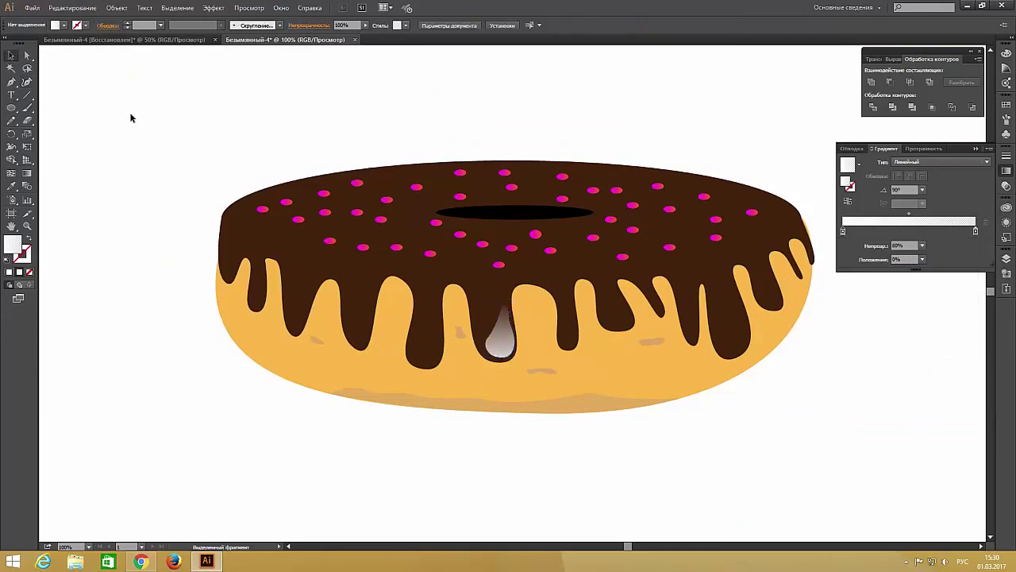
pyautogui.hotkey('ctrl', '-')
pyautogui.hotkey('ctrl', '-')
pyautogui.hotkey('ctrl', '+')
pyautogui.hotkey('ctrl', '+')
pyautogui.hotkey('ctrl', '+')
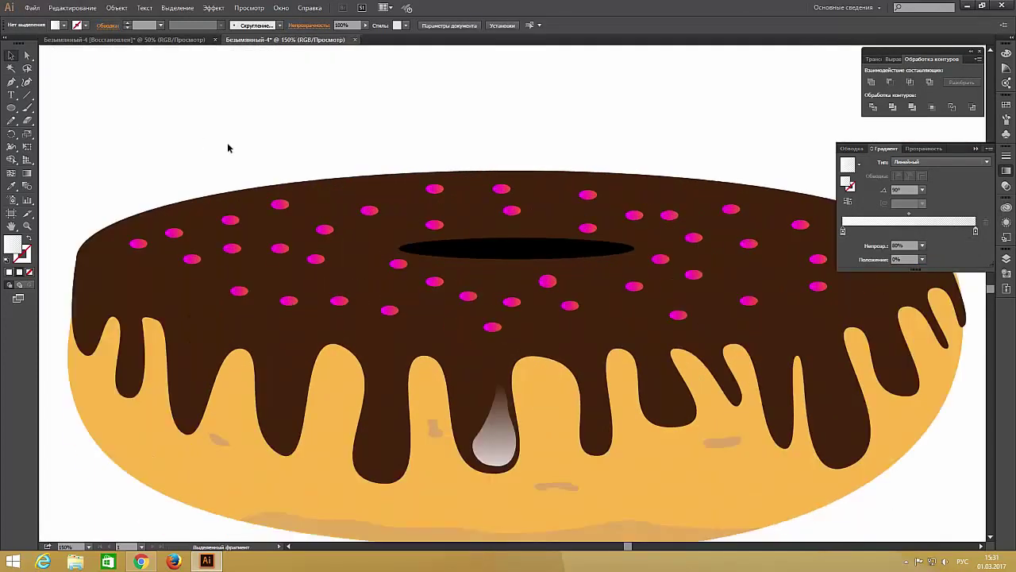
pyautogui.click(12, 121)
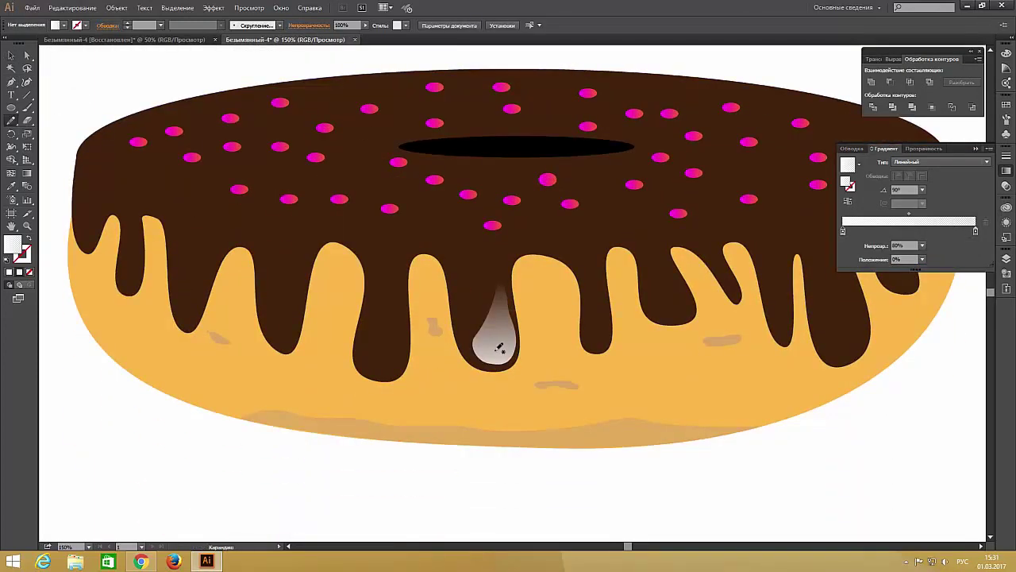
pyautogui.moveTo(516, 326); pyautogui.dragTo(497, 349)
pyautogui.click(65, 27)
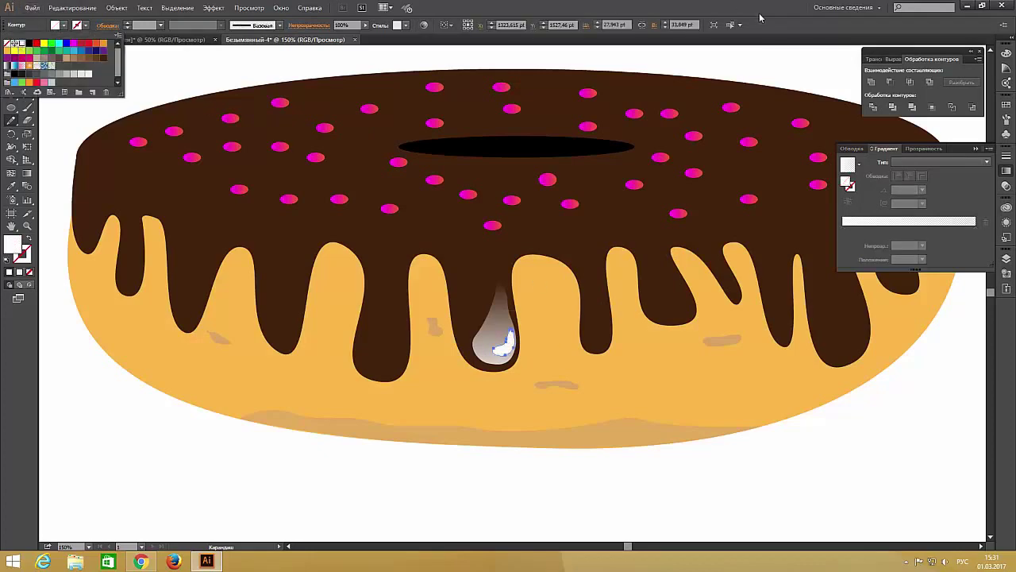
pyautogui.press('Escape')
pyautogui.hotkey('ctrl', 'shift', 'a')
pyautogui.press('v')
pyautogui.hotkey('ctrl', '0')
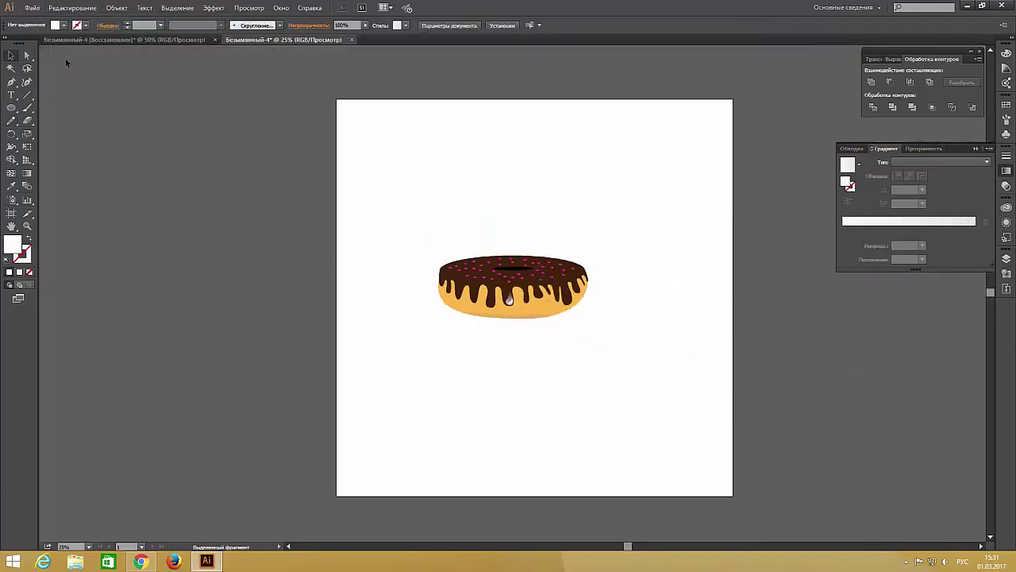
pyautogui.hotkey('ctrl', '+')
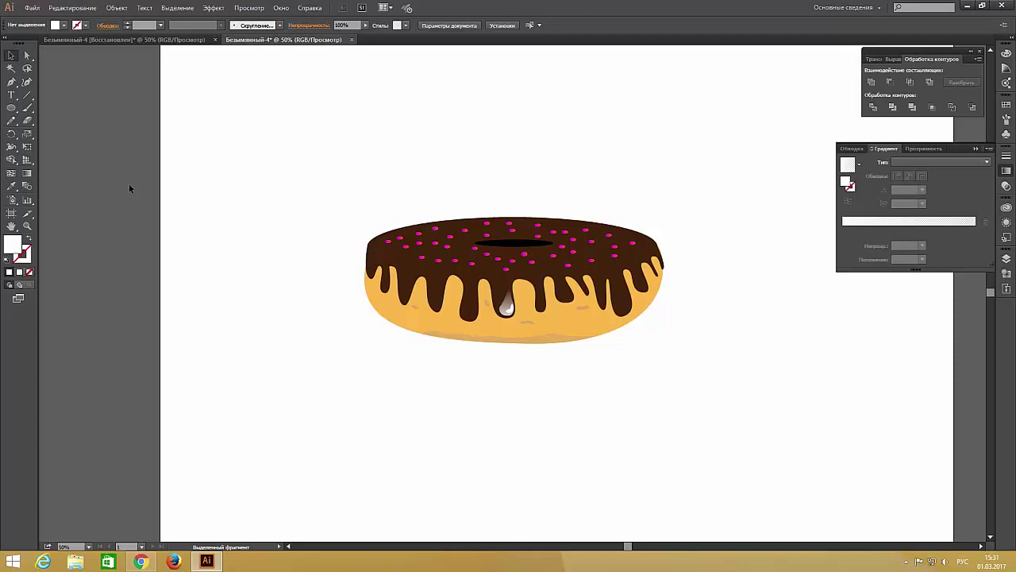
# Draw a thin crescent along the glaze's top-left edge with the Pen, refined with Curvature
pyautogui.click(11, 82)
pyautogui.click(391, 234)
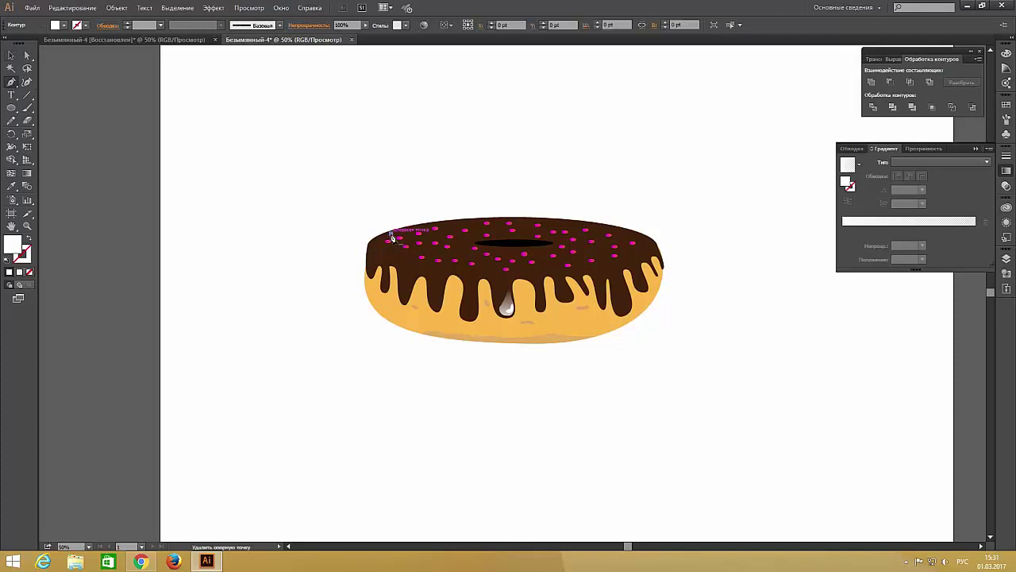
pyautogui.moveTo(467, 223); pyautogui.dragTo(481, 229)
pyautogui.hotkey('ctrl', '+')
pyautogui.hotkey('ctrl', '+')
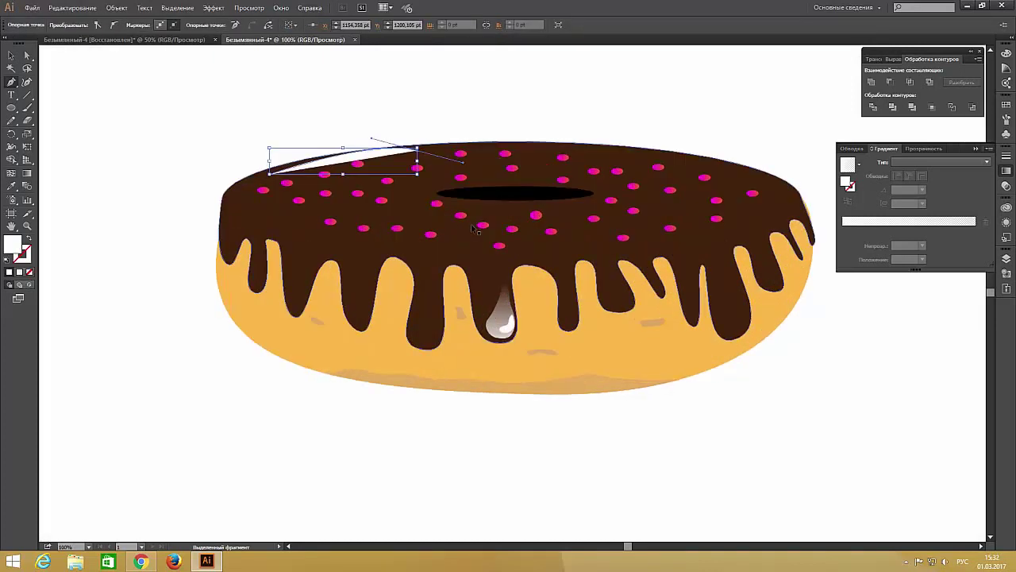
pyautogui.moveTo(413, 165); pyautogui.dragTo(420, 273)
pyautogui.moveTo(272, 289); pyautogui.dragTo(278, 300)
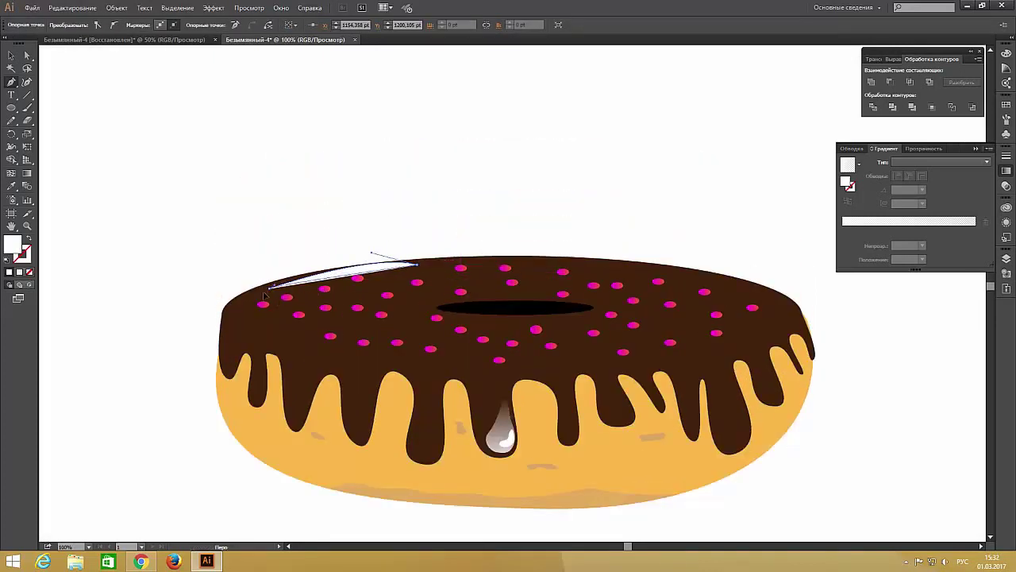
pyautogui.click(27, 81)
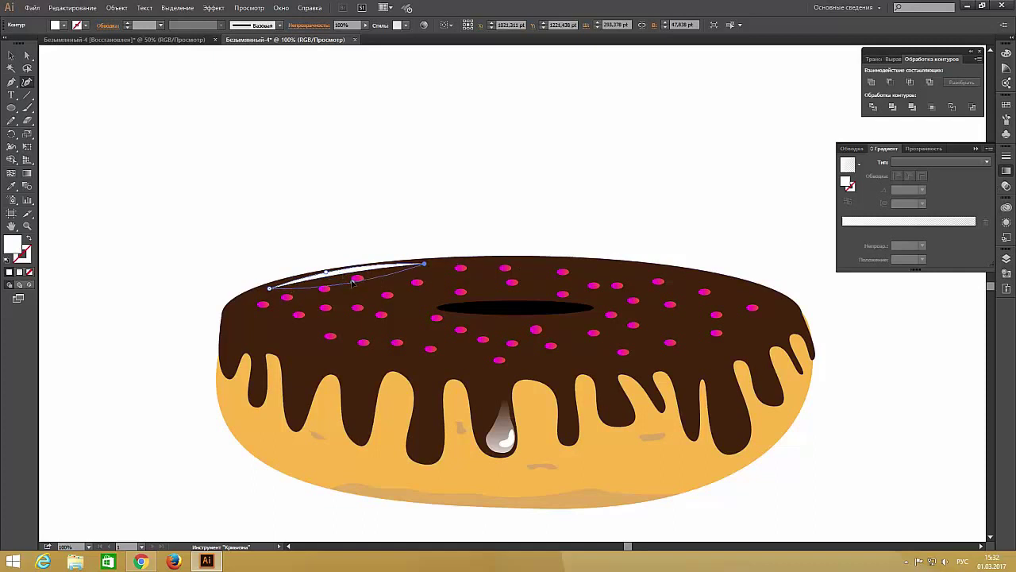
pyautogui.click(354, 282)
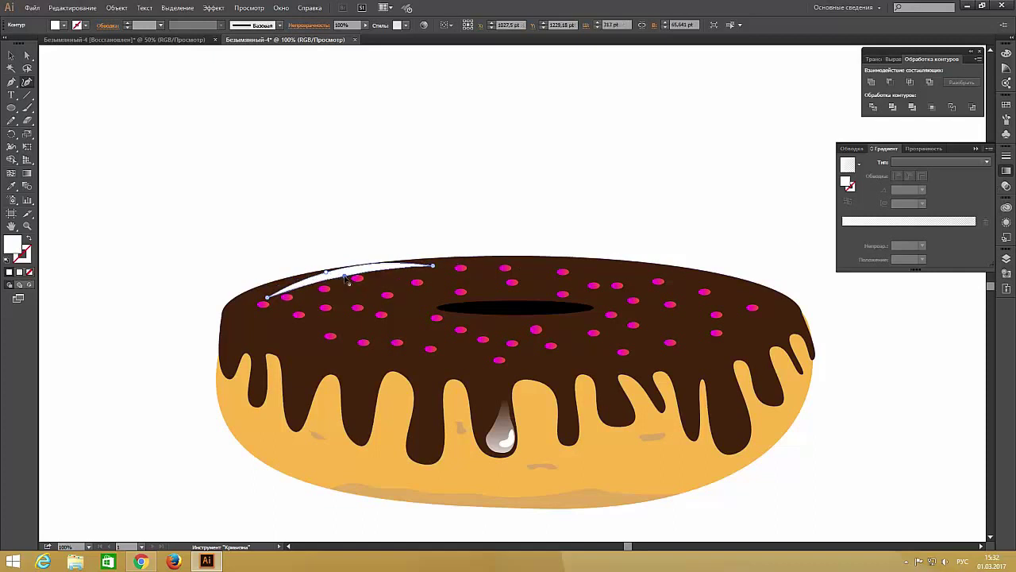
# Lower the top-left crescent highlight's opacity to 66%
pyautogui.click(929, 148)
pyautogui.click(987, 162)
pyautogui.moveTo(983, 170); pyautogui.dragTo(962, 171)
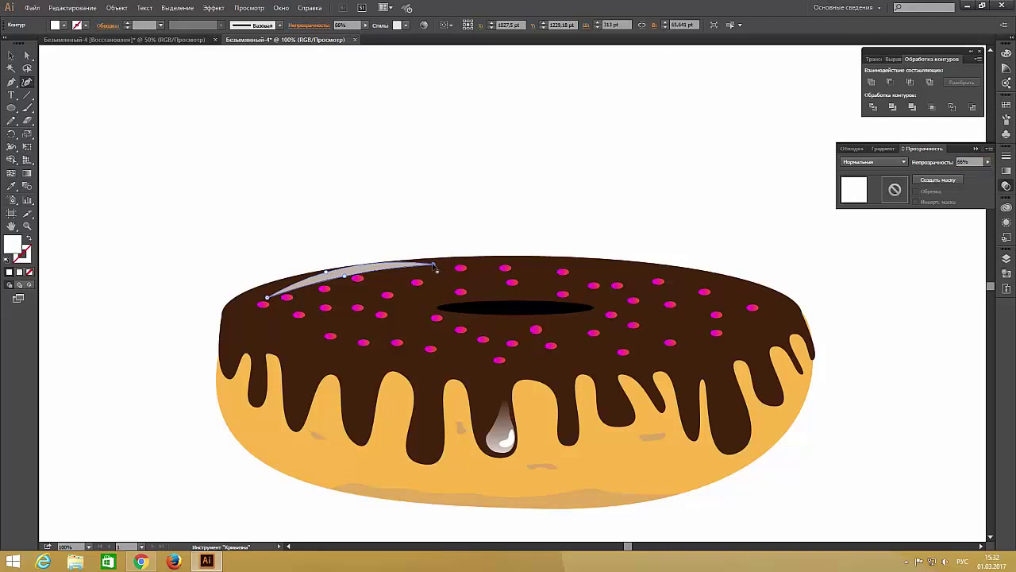
pyautogui.hotkey('ctrl', '-')
pyautogui.hotkey('ctrl', '-')
pyautogui.hotkey('ctrl', '-')
pyautogui.hotkey('ctrl', '+')
# Shrink the top-left highlight slightly and rotate it a little clockwise
pyautogui.hotkey('ctrl', 'shift', 'a')
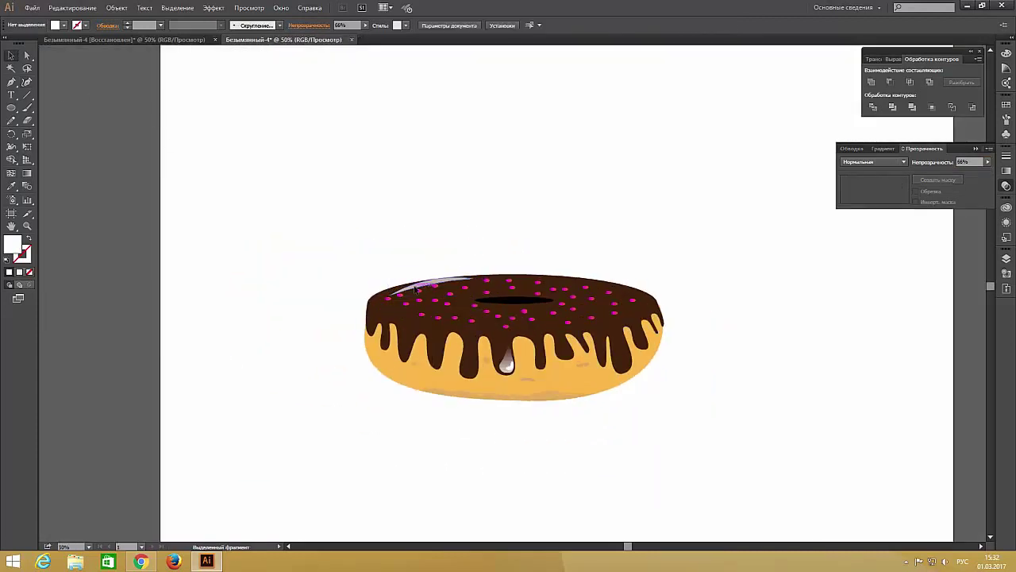
pyautogui.click(415, 290)
pyautogui.hotkey('ctrl', '+')
pyautogui.hotkey('ctrl', '+')
pyautogui.hotkey('ctrl', '+')
pyautogui.moveTo(393, 248); pyautogui.dragTo(360, 254)
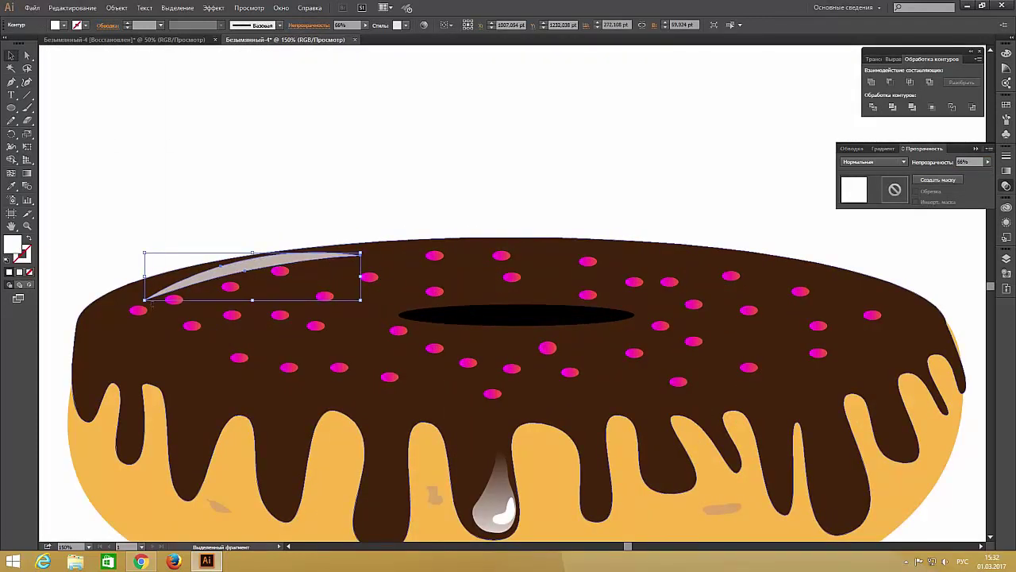
pyautogui.moveTo(142, 251); pyautogui.dragTo(148, 252)
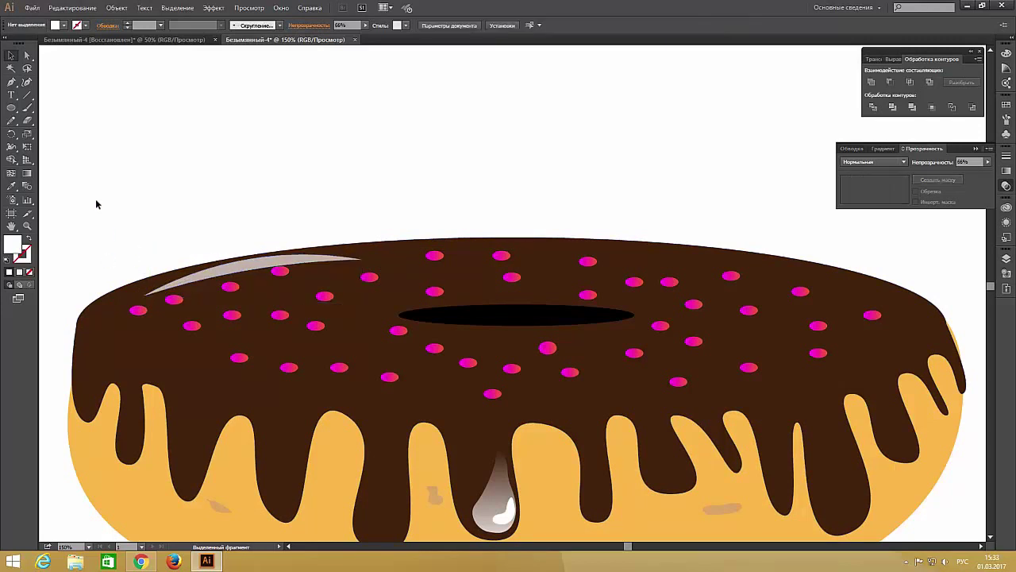
pyautogui.scroll(-3, 240, 265)
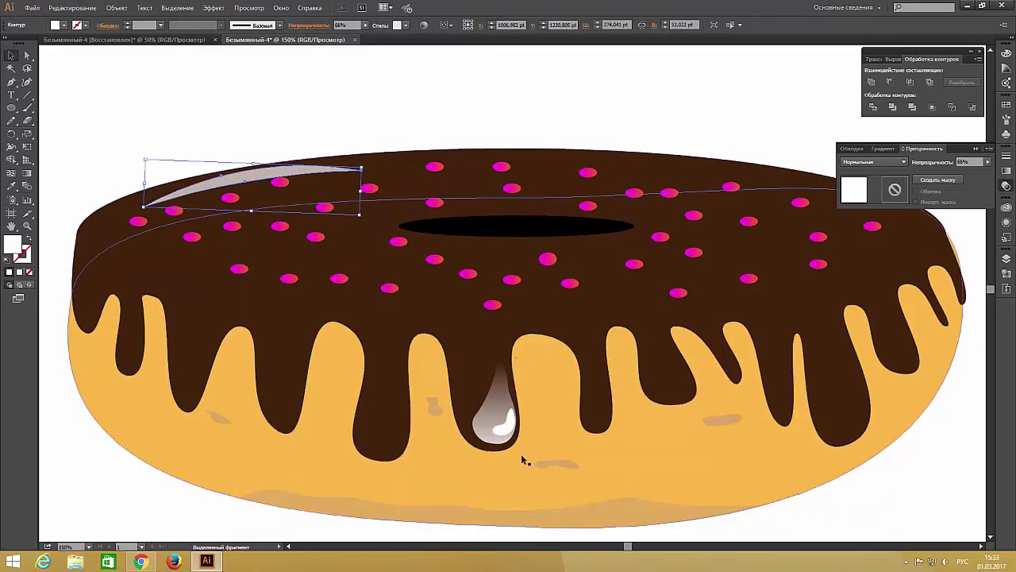
# Blend the drip's faded and inner white highlights using Smooth Color spacing
pyautogui.click(504, 421)
pyautogui.click(30, 189)
pyautogui.click(511, 433)
pyautogui.click(500, 411)
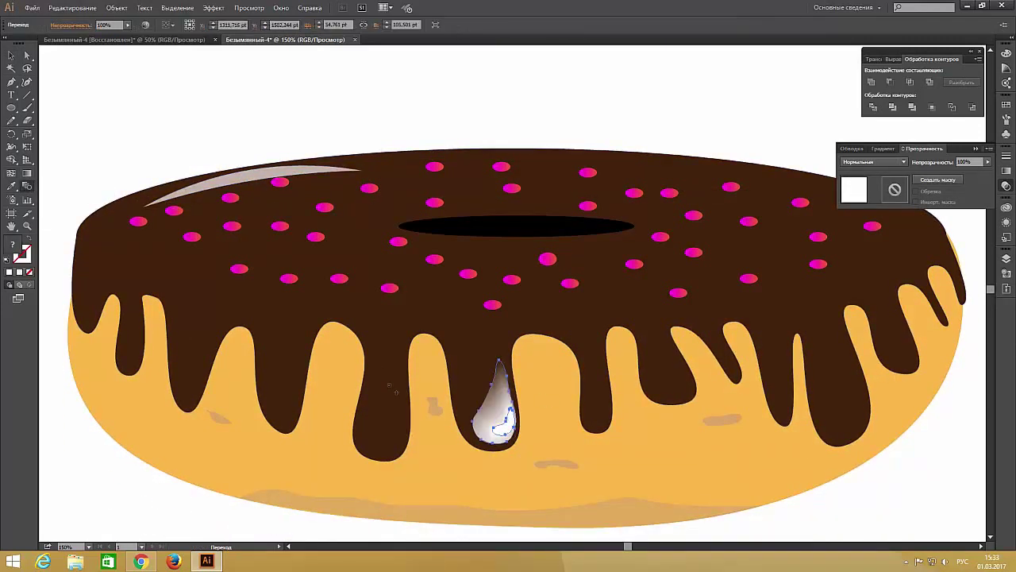
pyautogui.press('v')
pyautogui.doubleClick(30, 189)
pyautogui.click(727, 288)
pyautogui.click(714, 297)
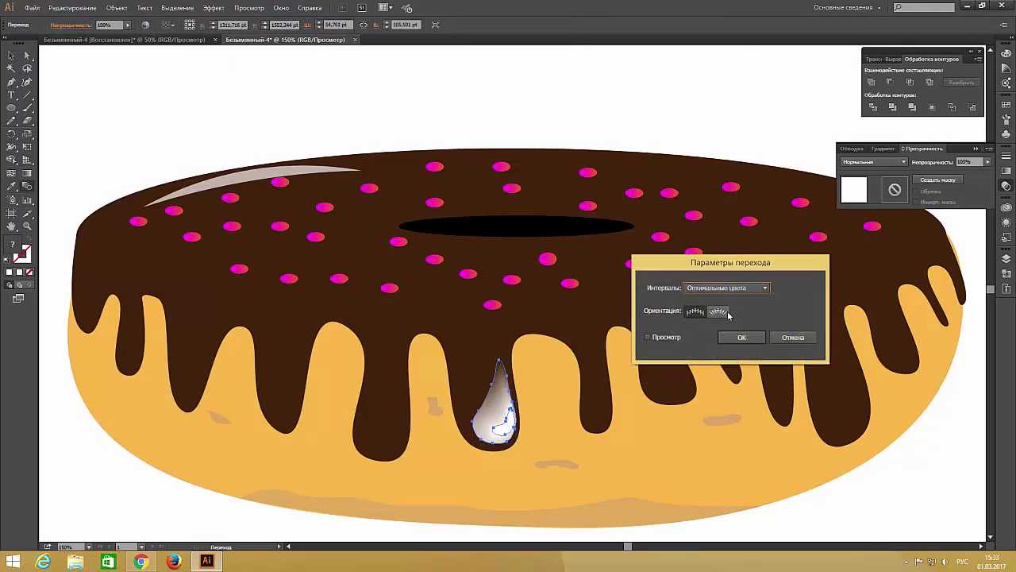
pyautogui.click(741, 337)
pyautogui.doubleClick(29, 189)
pyautogui.click(742, 337)
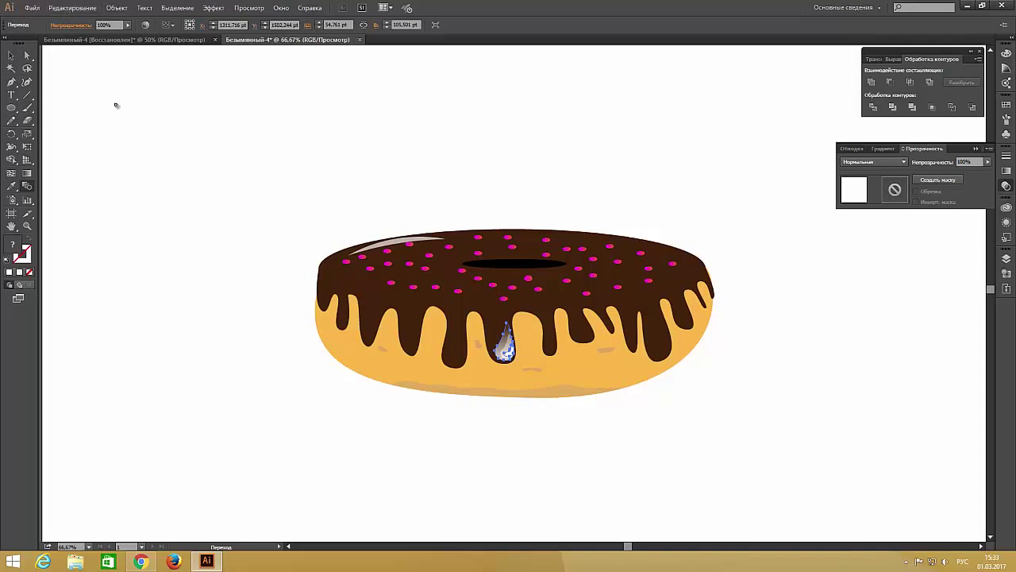
# Deselect the blend and select the upper-left glaze highlight
pyautogui.press('v')
pyautogui.click(135, 128)
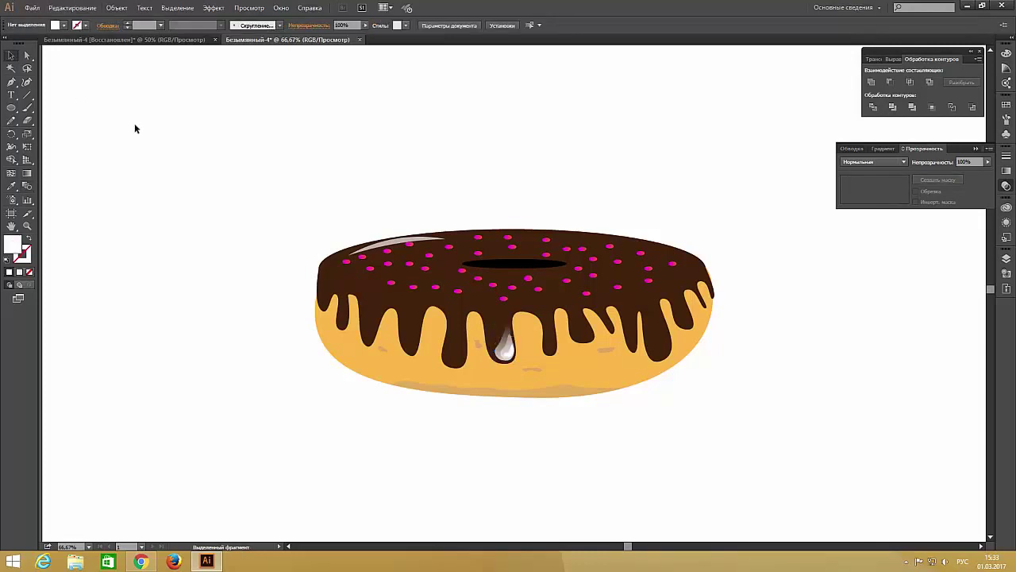
pyautogui.click(397, 242)
# Inspect the upper-left highlight up close with Curvature, then deselect it
pyautogui.hotkey('ctrl', '+')
pyautogui.hotkey('ctrl', '+')
pyautogui.hotkey('ctrl', '+')
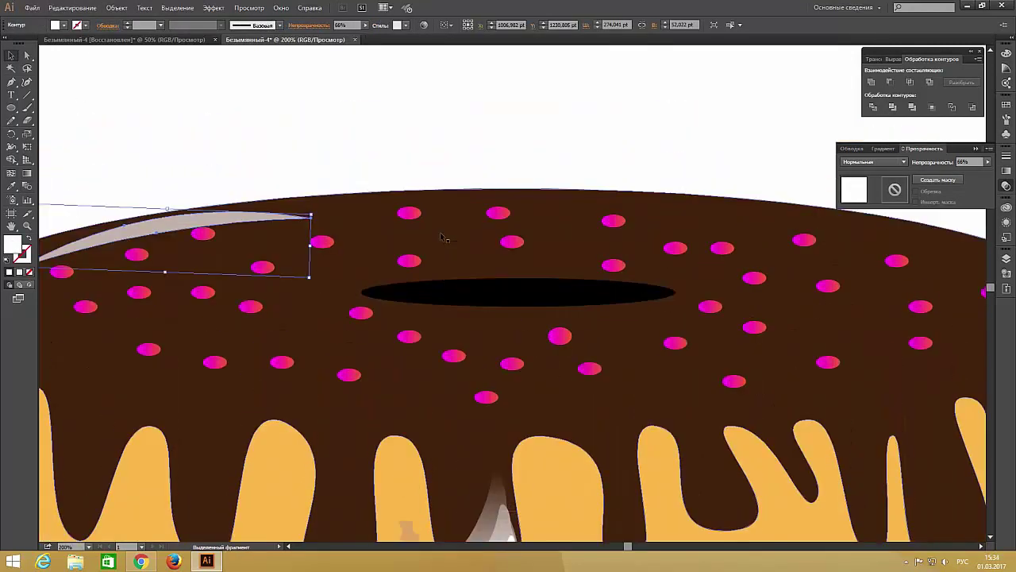
pyautogui.hotkey('shift', '`')
pyautogui.hotkey('ctrl', '-')
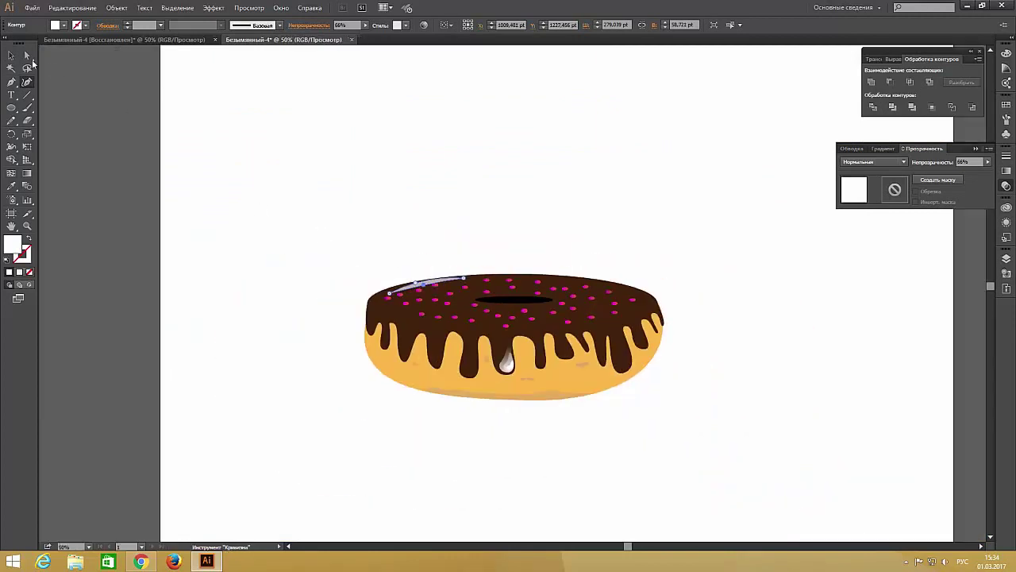
pyautogui.hotkey('ctrl', '-')
pyautogui.press('v')
pyautogui.click(86, 155)
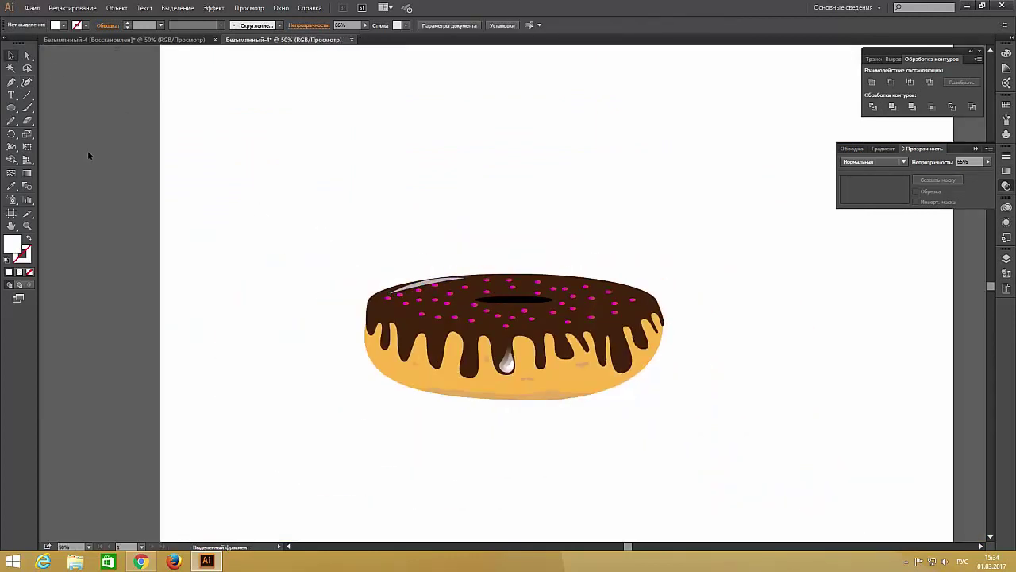
# Draw a closed white crescent highlight on the glaze's right edge with the Pen
pyautogui.press('p')
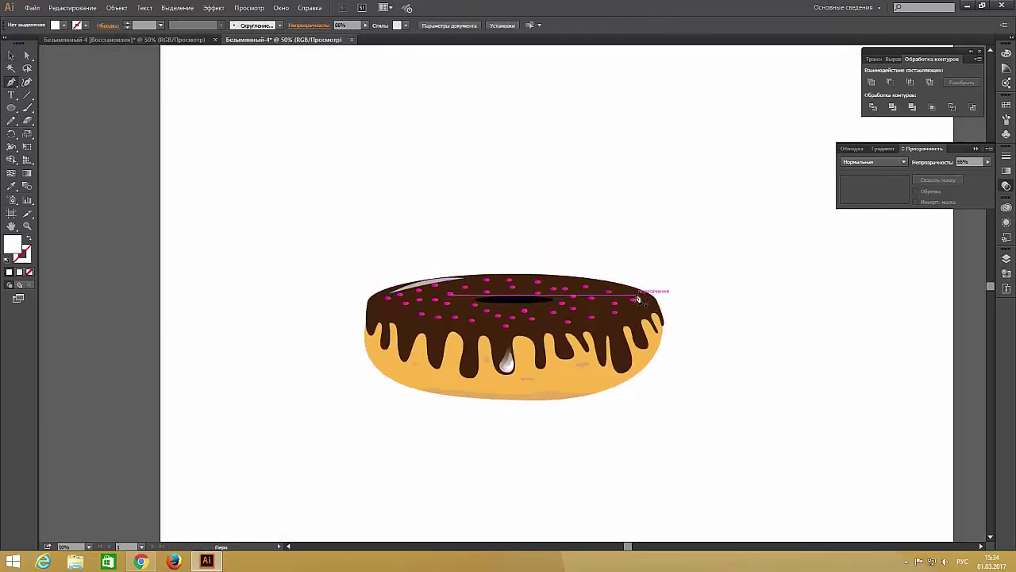
pyautogui.click(635, 293)
pyautogui.moveTo(633, 315); pyautogui.dragTo(669, 309)
pyautogui.click(635, 293)
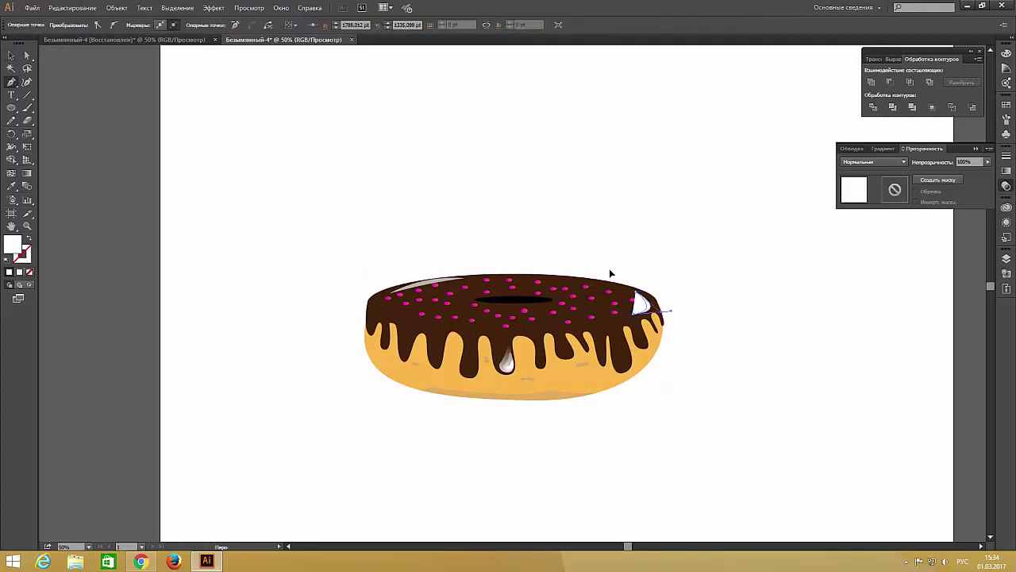
pyautogui.press('v')
pyautogui.click(86, 125)
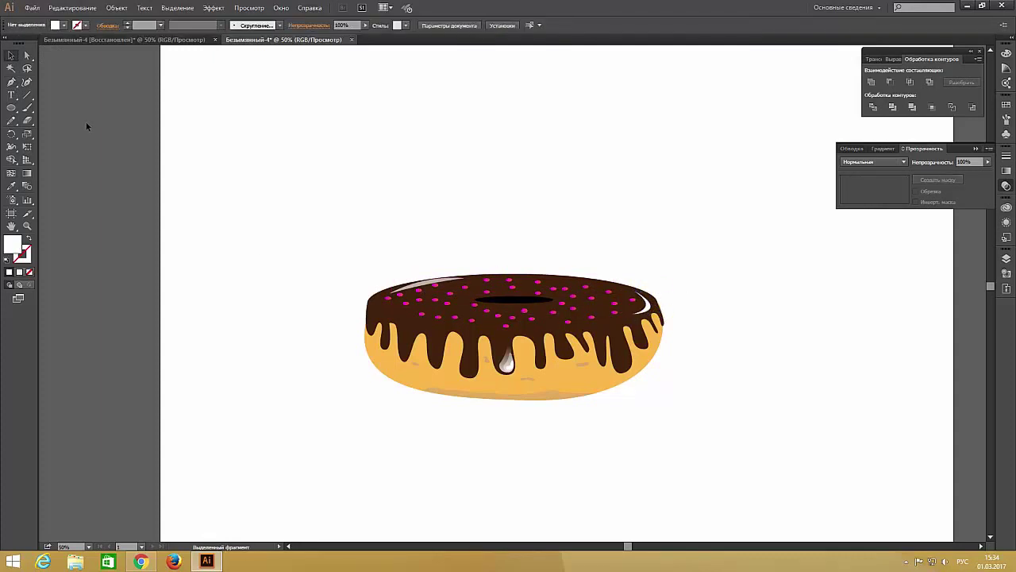
# Delete the centre drip's white highlight and choose a dark brown fill
pyautogui.click(506, 361)
pyautogui.hotkey('ctrl', '+')
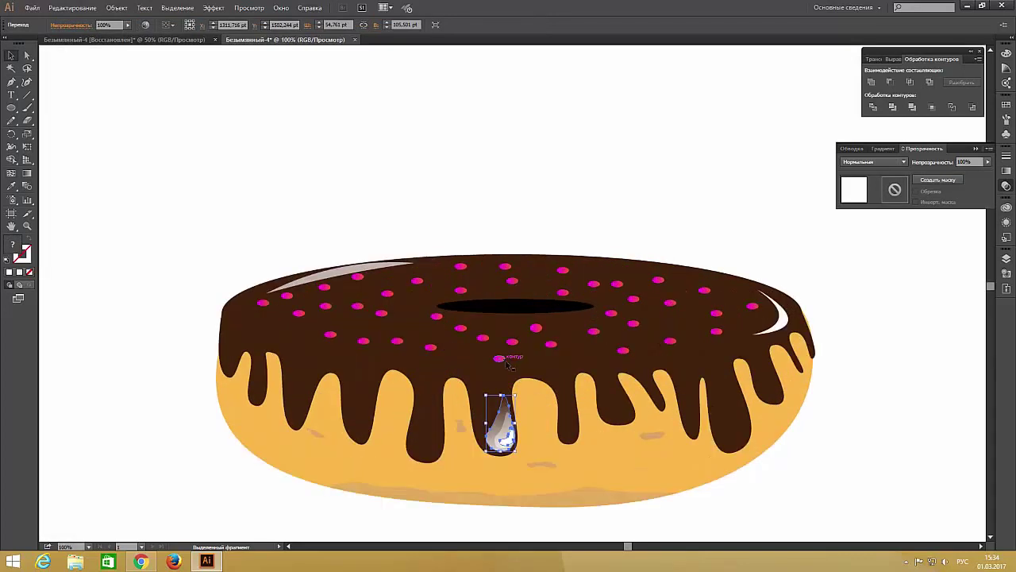
pyautogui.press('Delete')
pyautogui.click(66, 26)
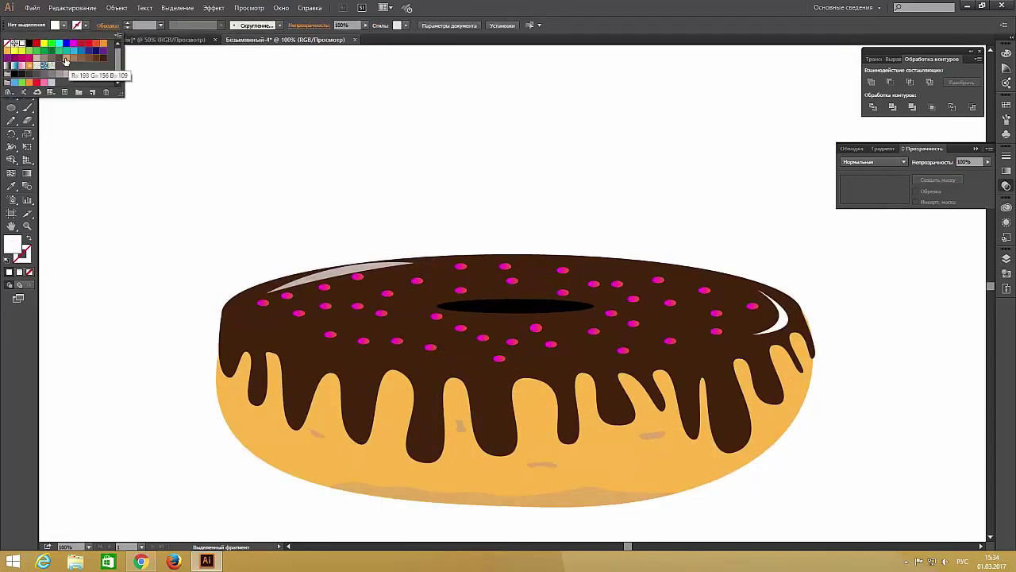
pyautogui.click(66, 60)
pyautogui.click(82, 59)
pyautogui.press('Escape')
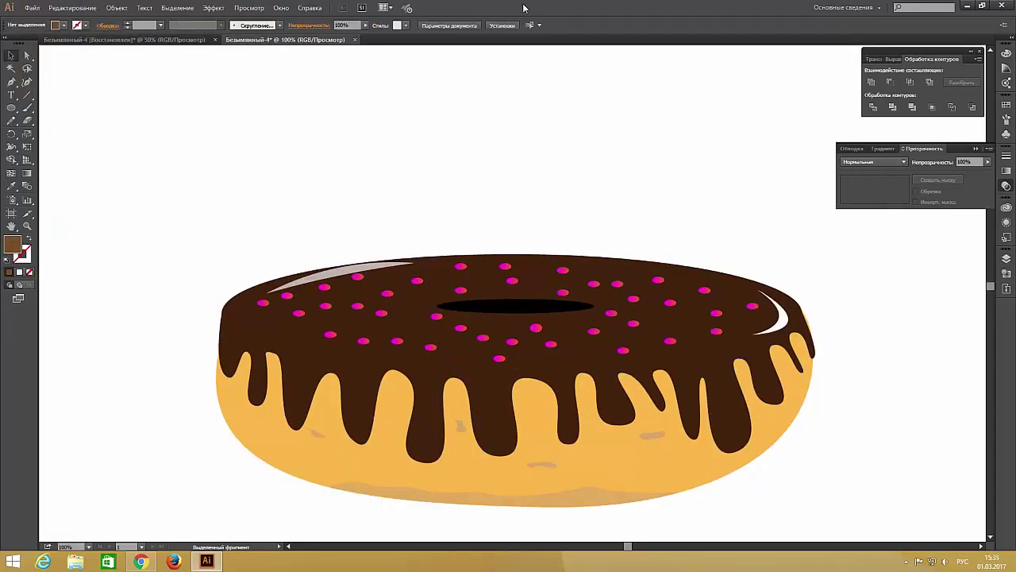
# Create a brown shadow shape on the centre drip and reshape its upper-left outline
pyautogui.press('n')
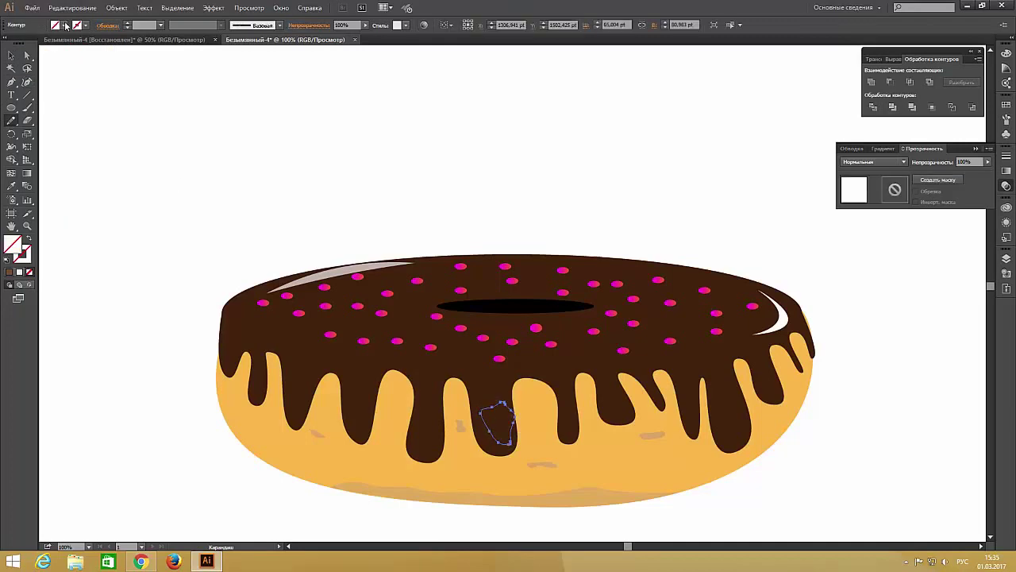
pyautogui.click(64, 26)
pyautogui.press('Escape')
pyautogui.hotkey('shift', '`')
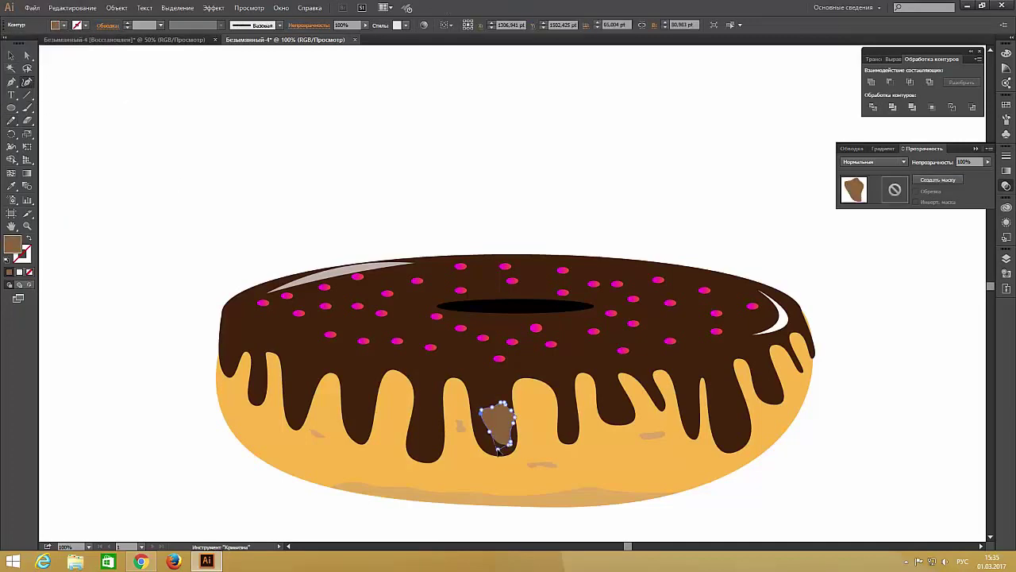
pyautogui.hotkey('ctrl', '+')
pyautogui.scroll(-5, 517, 448)
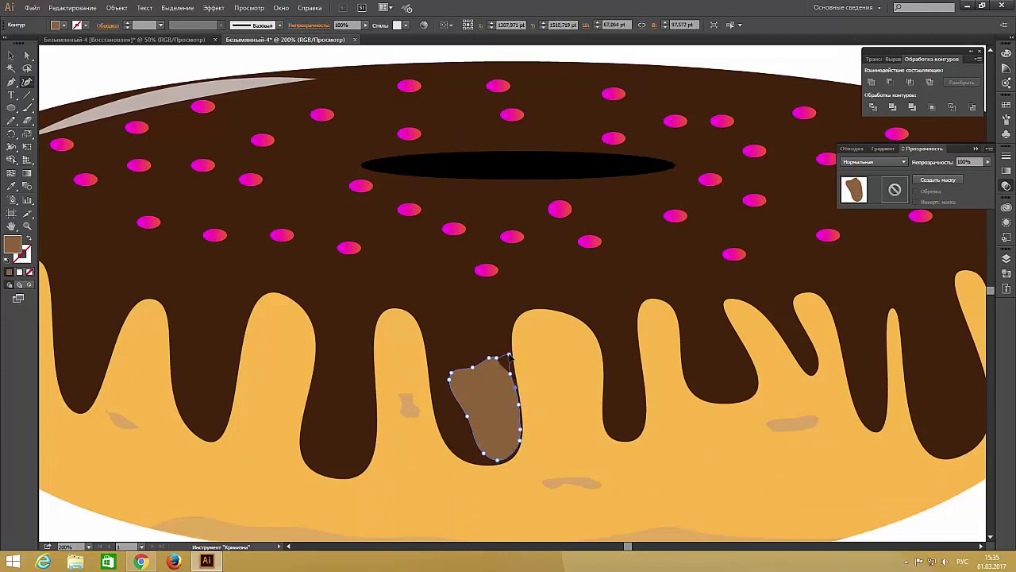
pyautogui.moveTo(473, 367); pyautogui.dragTo(479, 381)
pyautogui.moveTo(11, 82); pyautogui.dragTo(48, 111)
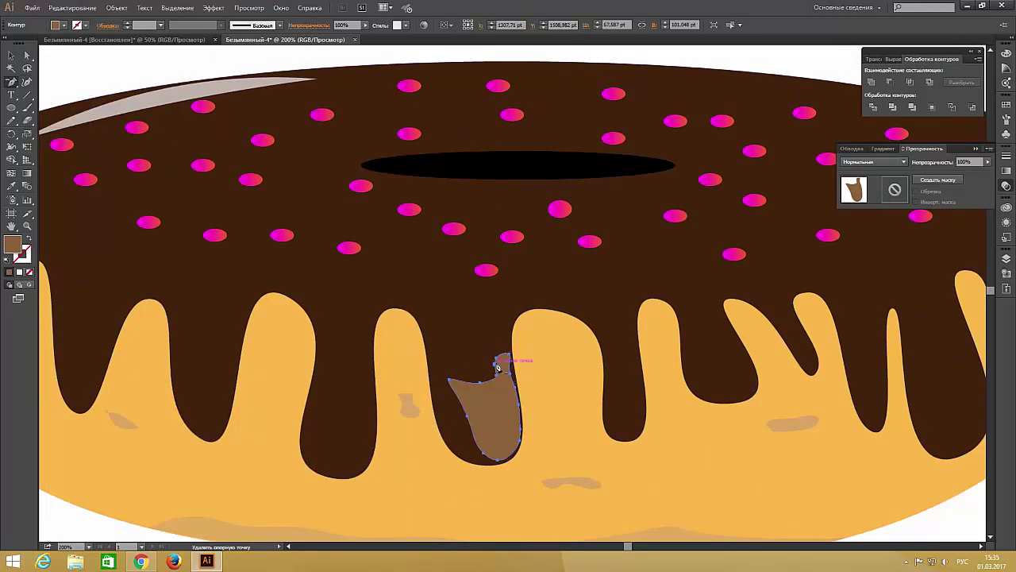
pyautogui.click(498, 366)
pyautogui.click(72, 8)
pyautogui.click(95, 16)
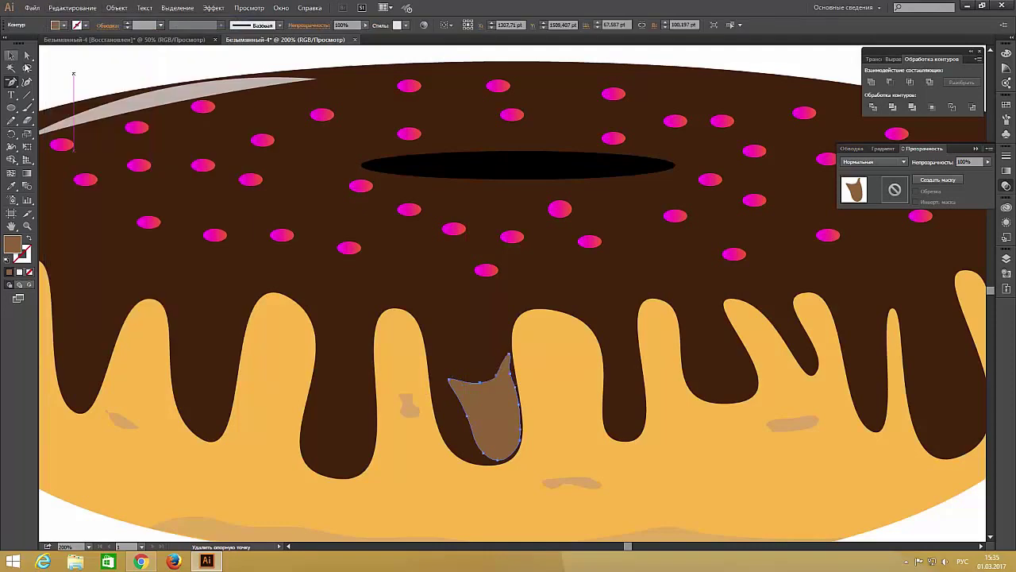
pyautogui.click(11, 56)
# Sharpen the brown shadow's upper-left edge into a point and set its opacity to 46%
pyautogui.hotkey('ctrl', '1')
pyautogui.click(152, 244)
pyautogui.hotkey('ctrl', '-')
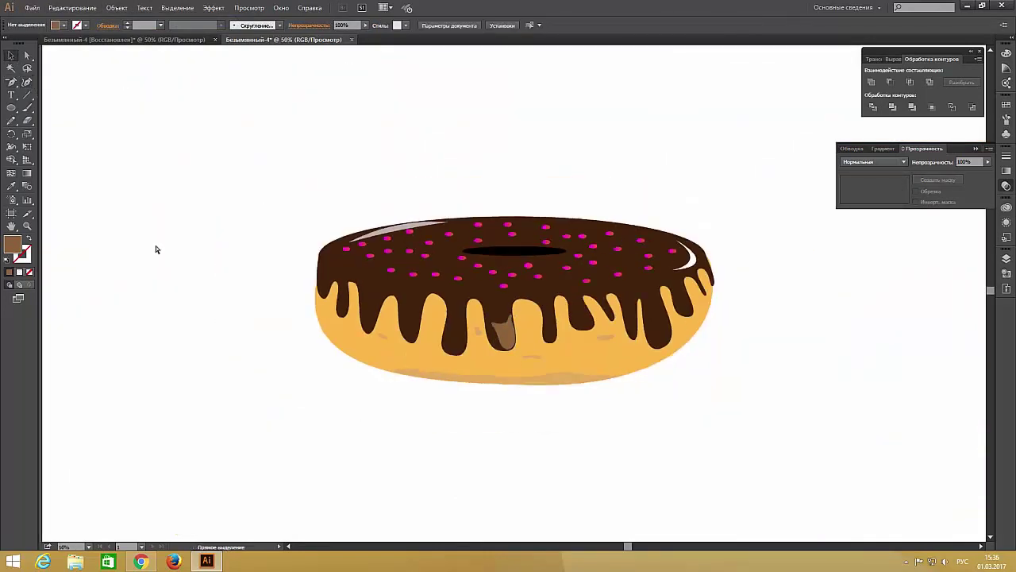
pyautogui.hotkey('ctrl', '-')
pyautogui.click(505, 322)
pyautogui.hotkey('ctrl', '+')
pyautogui.hotkey('ctrl', '+')
pyautogui.hotkey('ctrl', '+')
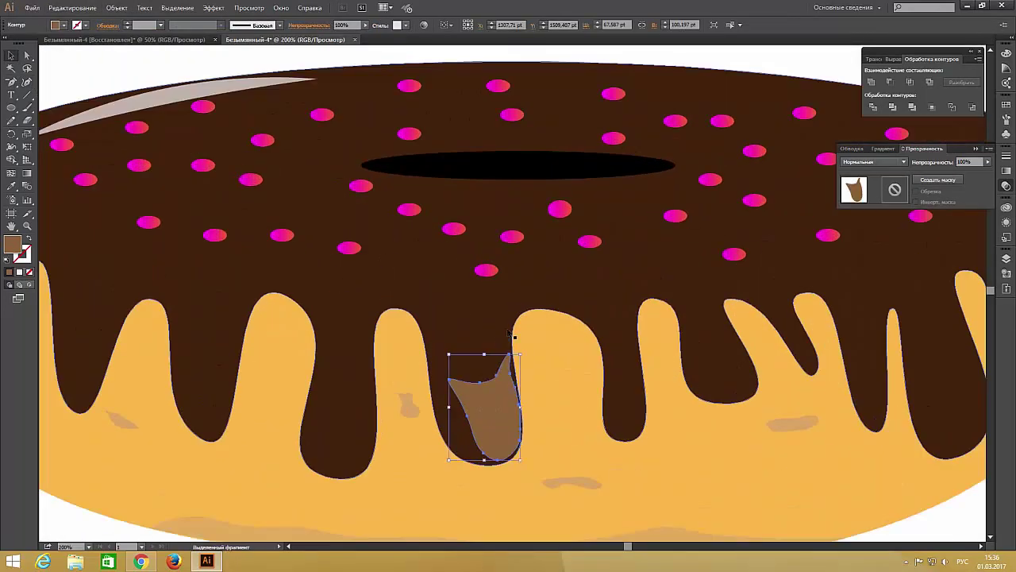
pyautogui.click(27, 82)
pyautogui.moveTo(460, 347)
pyautogui.mouseDown()
pyautogui.moveTo(482, 378)
pyautogui.moveTo(463, 346)
pyautogui.moveTo(487, 356)
pyautogui.mouseUp()
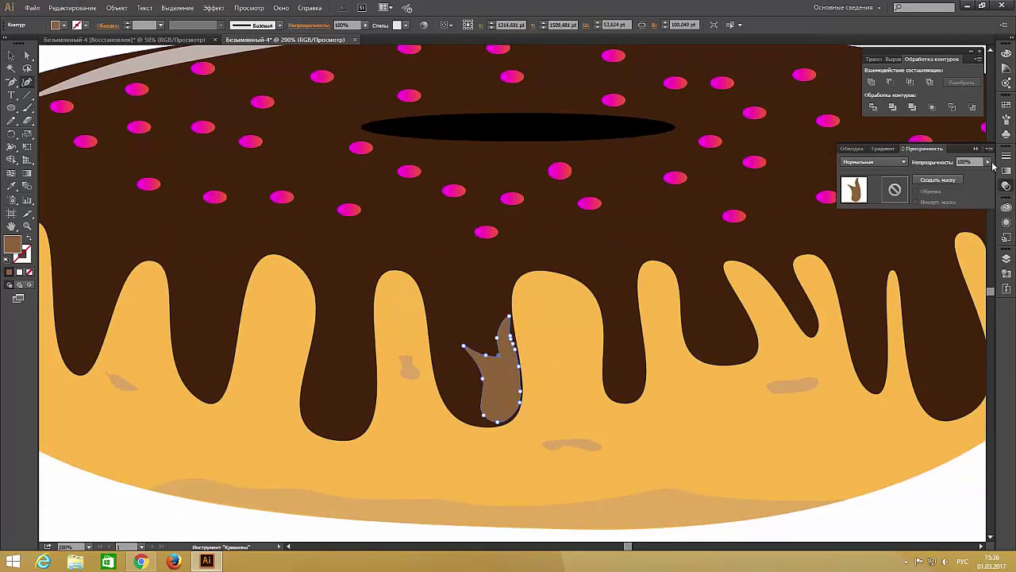
pyautogui.moveTo(988, 162); pyautogui.dragTo(966, 178)
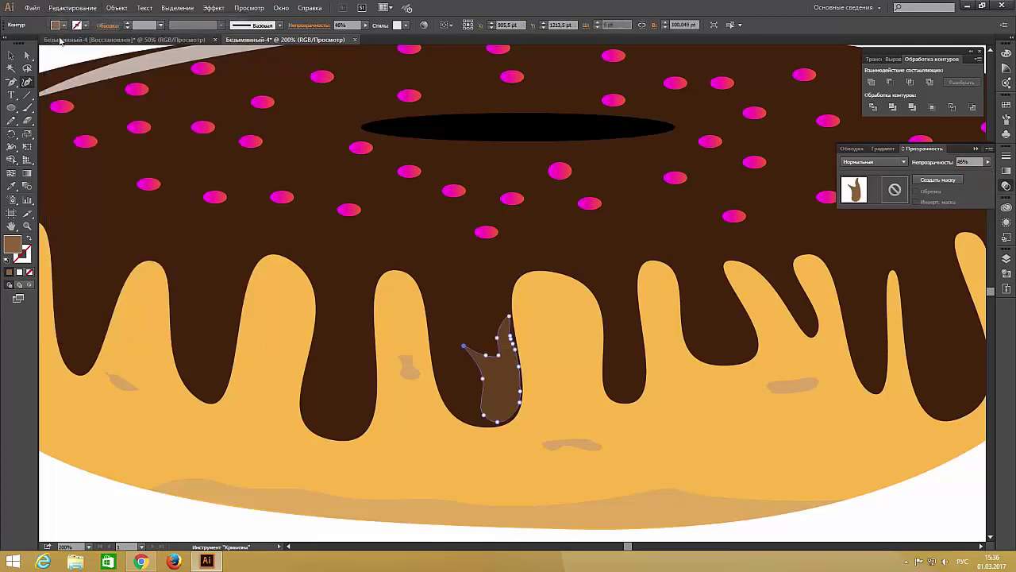
# Raise the top-left glaze highlight's opacity to 100%
pyautogui.click(11, 55)
pyautogui.hotkey('ctrl', 'shift', 'a')
pyautogui.hotkey('ctrl', '-')
pyautogui.hotkey('ctrl', '-')
pyautogui.hotkey('ctrl', '-')
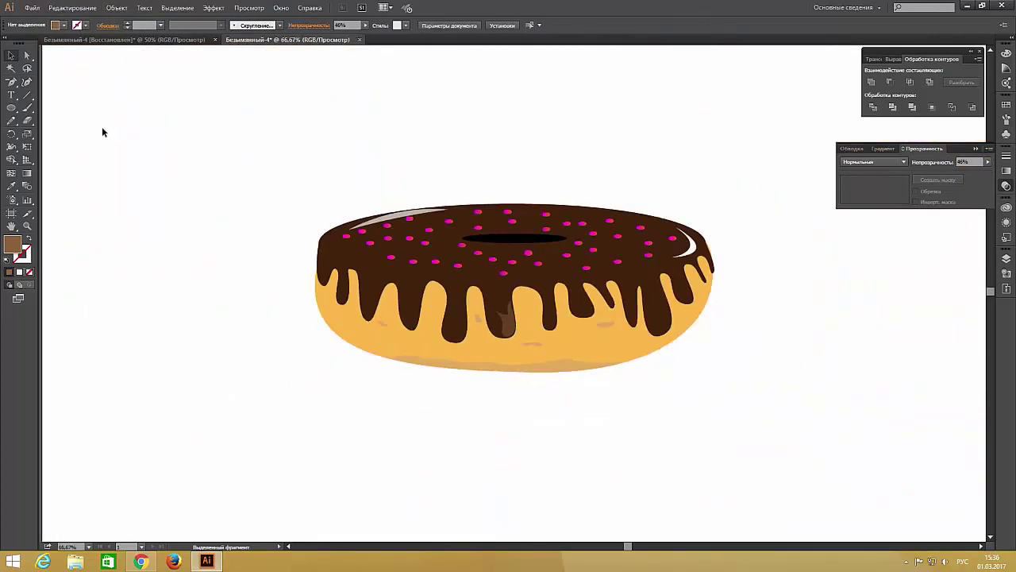
pyautogui.click(381, 213)
pyautogui.click(988, 162)
pyautogui.moveTo(967, 178); pyautogui.dragTo(985, 178)
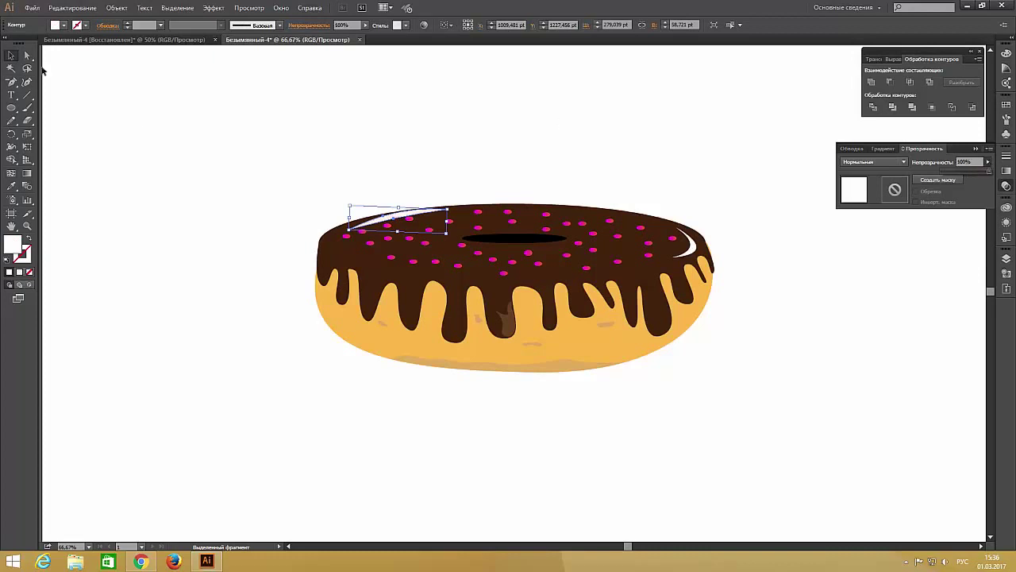
pyautogui.click(116, 92)
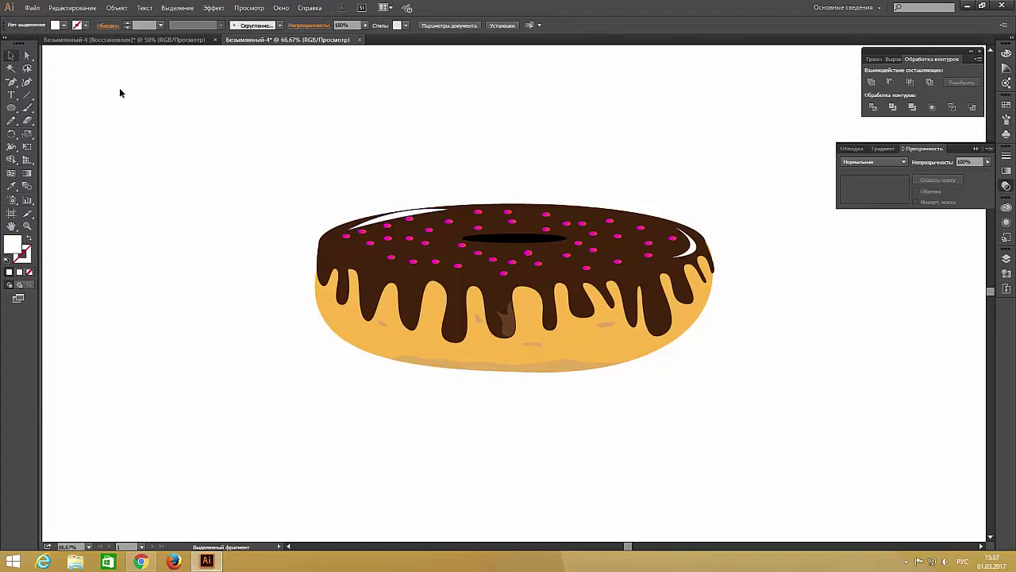
# Select the pale shape on the donut's bottom and check its fill swatches
pyautogui.click(531, 343)
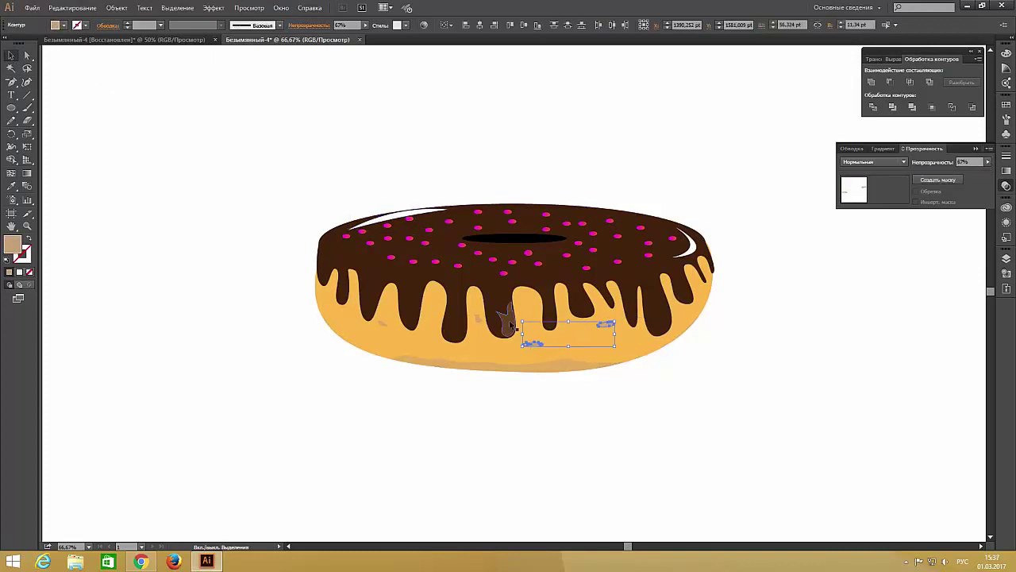
pyautogui.click(55, 25)
pyautogui.click(146, 59)
pyautogui.click(165, 74)
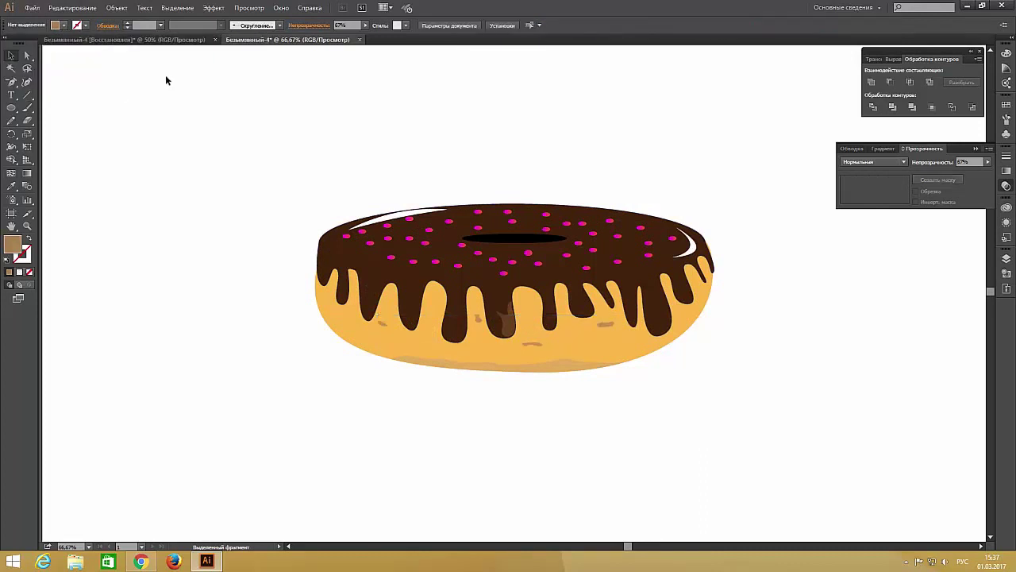
pyautogui.press('n')
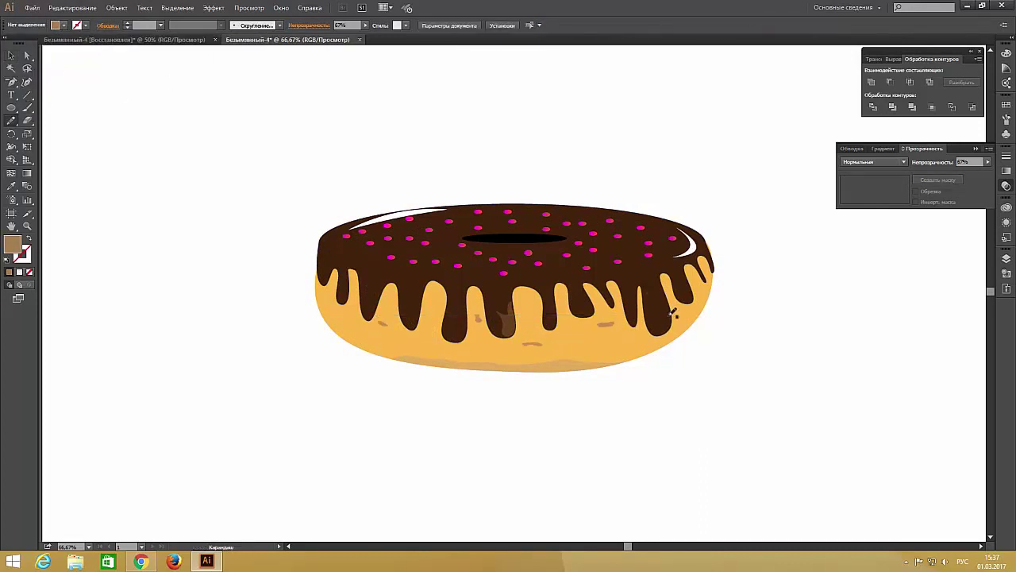
# Draw a dark brown shadow on the right-side drip, bulge its right edge, and set 82% opacity
pyautogui.moveTo(675, 308); pyautogui.dragTo(667, 303)
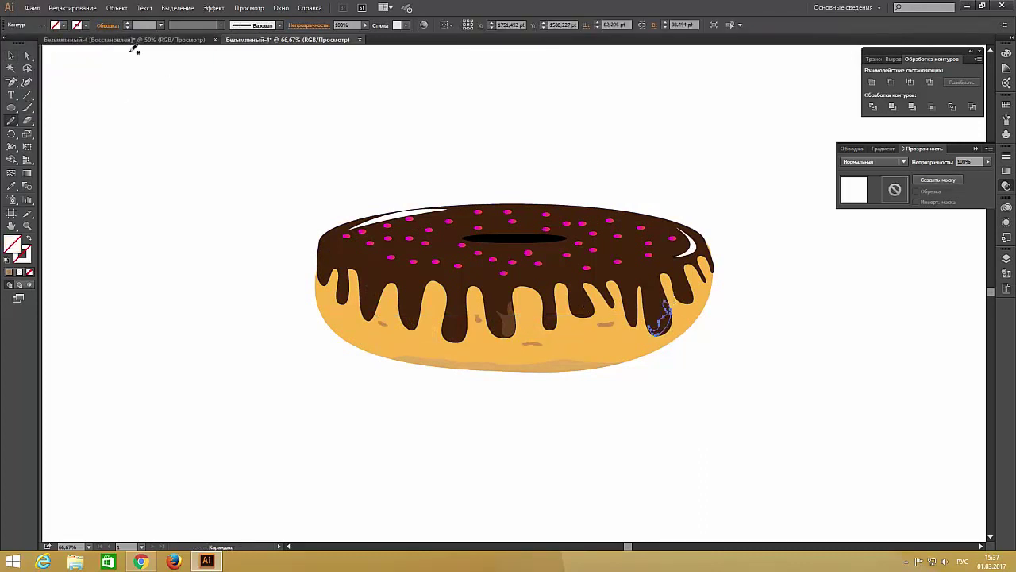
pyautogui.click(55, 24)
pyautogui.click(88, 60)
pyautogui.hotkey('ctrl', '+')
pyautogui.hotkey('ctrl', '+')
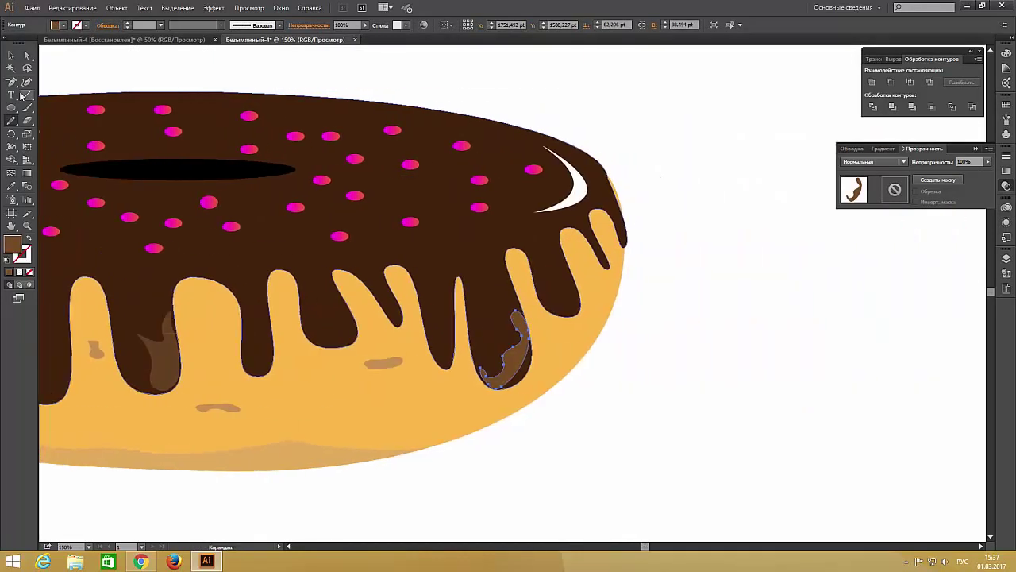
pyautogui.hotkey('shift', '`')
pyautogui.moveTo(528, 349); pyautogui.dragTo(533, 340)
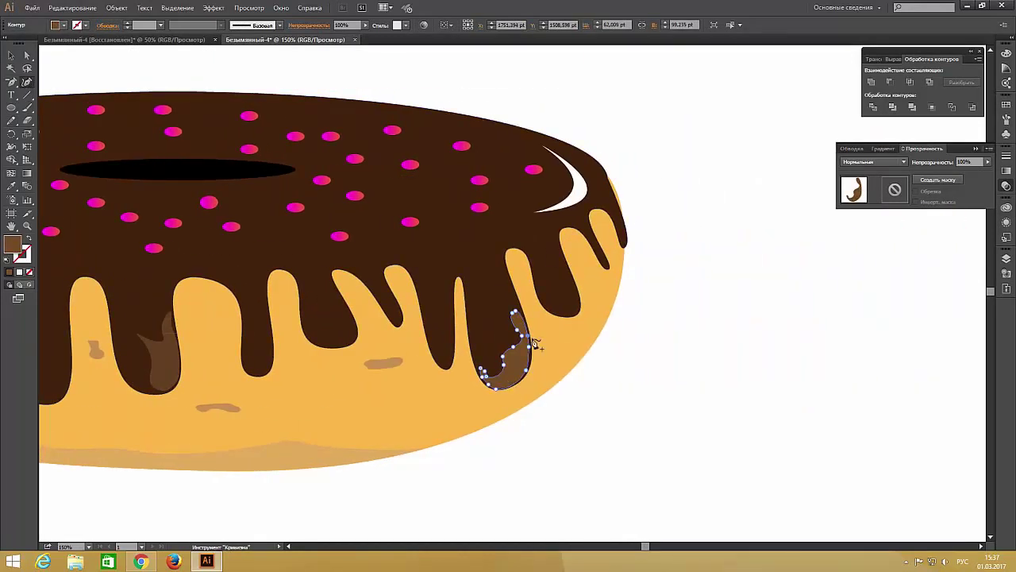
pyautogui.moveTo(987, 161); pyautogui.dragTo(977, 176)
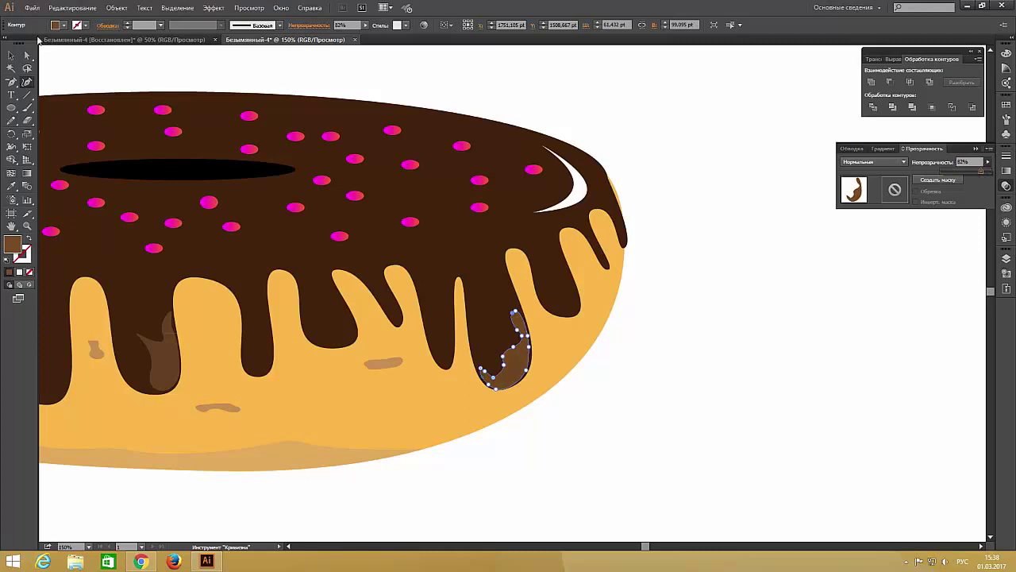
pyautogui.click(11, 55)
pyautogui.click(94, 71)
pyautogui.hotkey('ctrl', '-')
pyautogui.hotkey('ctrl', '-')
pyautogui.hotkey('ctrl', '-')
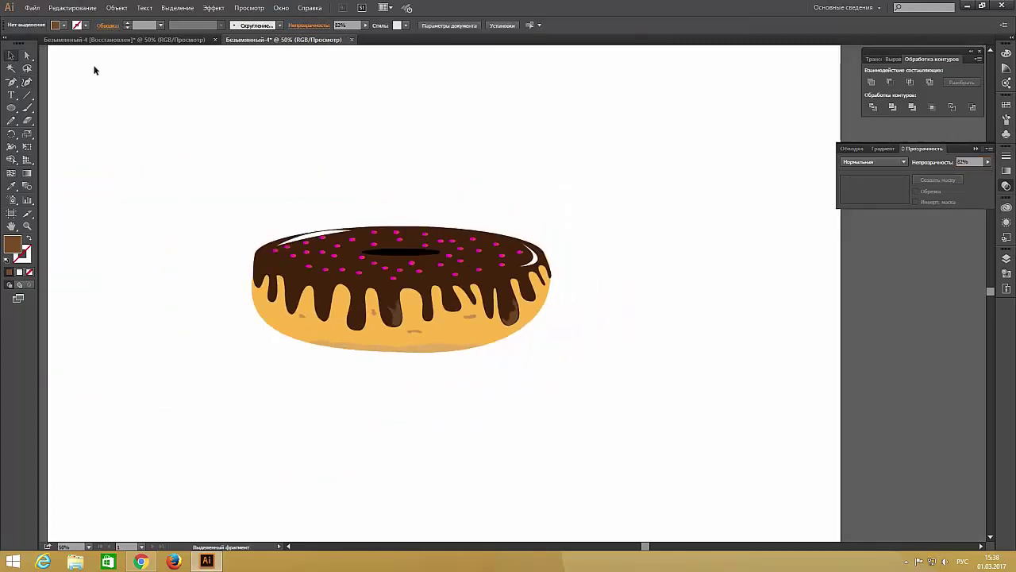
# Extend the right drip shadow's top up into the glaze and reshape its right edge
pyautogui.click(512, 311)
pyautogui.scroll(2, 512, 311)
pyautogui.scroll(2, 512, 312)
pyautogui.hotkey('shift', '`')
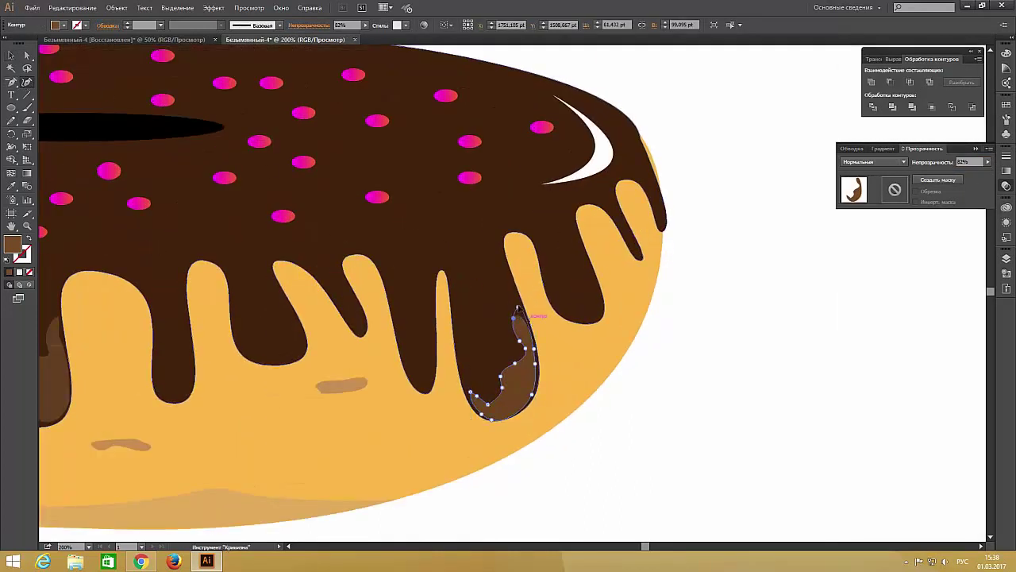
pyautogui.moveTo(517, 309); pyautogui.dragTo(498, 241)
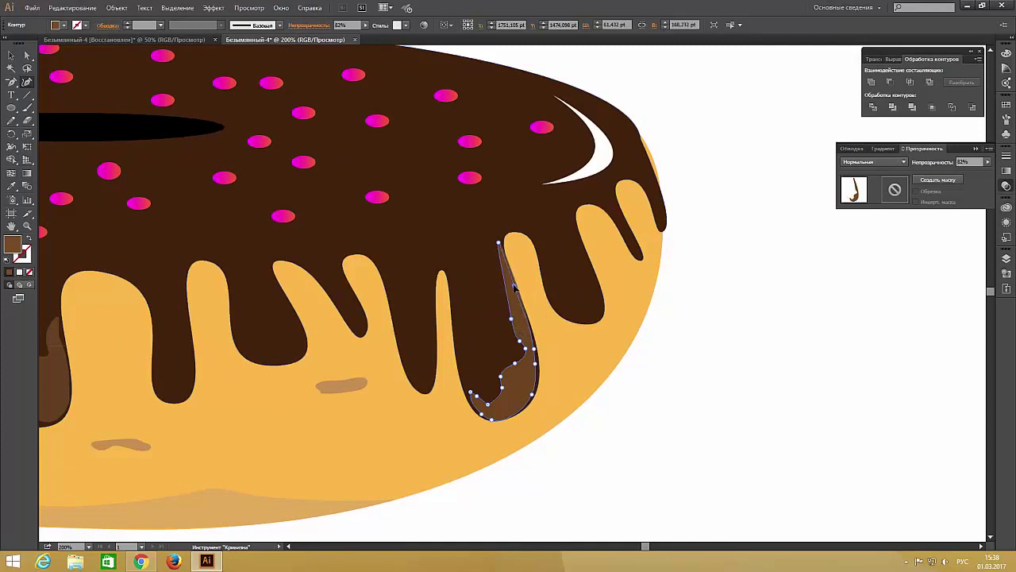
pyautogui.moveTo(536, 363); pyautogui.dragTo(540, 364)
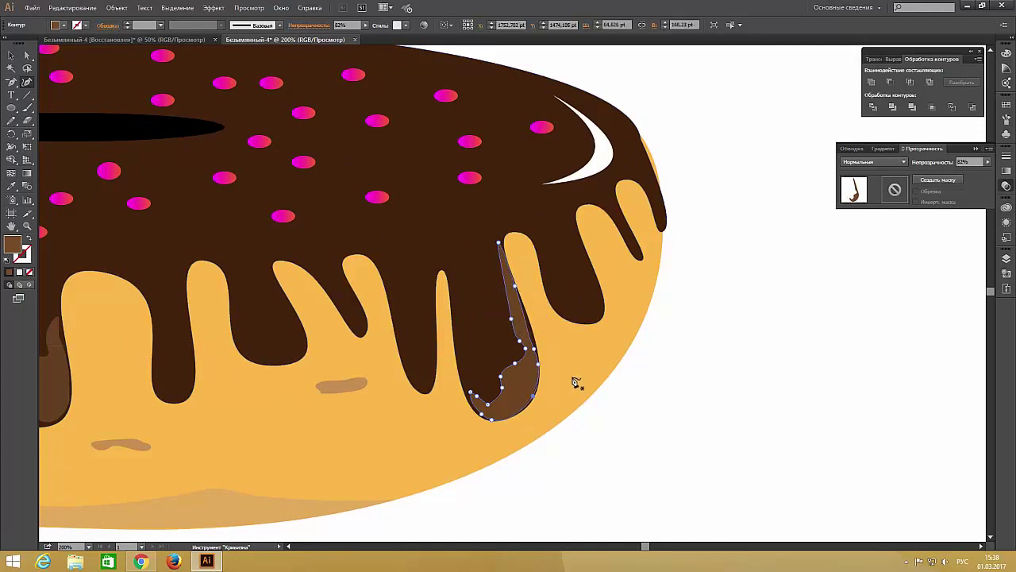
pyautogui.hotkey('ctrl', '1')
pyautogui.press('v')
pyautogui.click(165, 91)
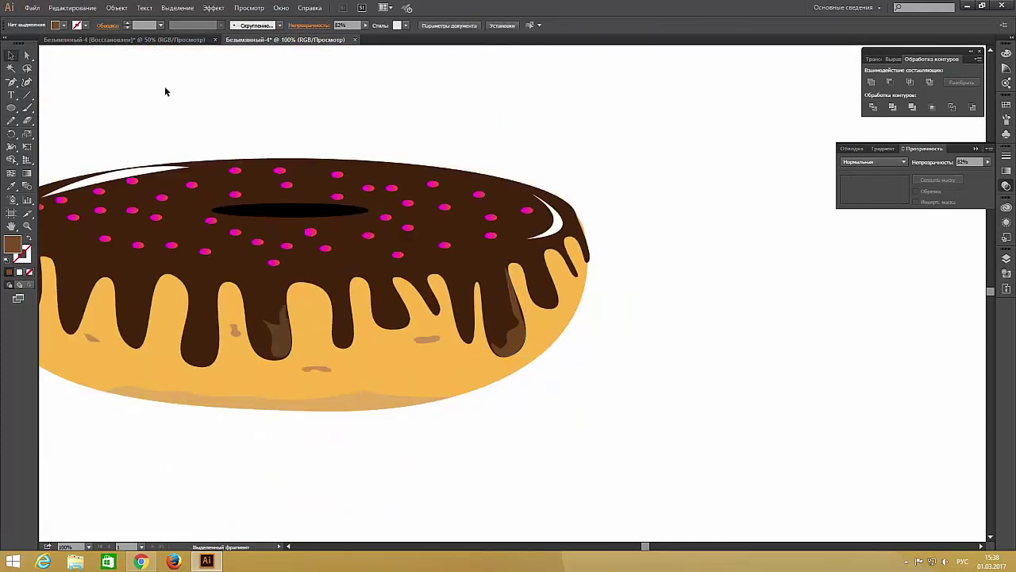
pyautogui.hotkey('ctrl', '-')
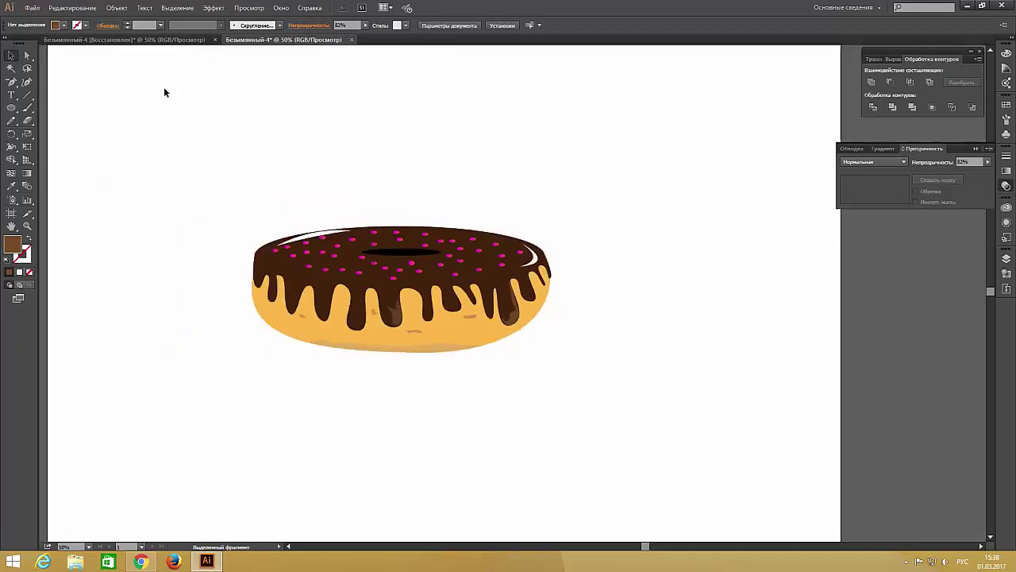
# Draw a closed shadow shape on a left drip and fill it brown
pyautogui.press('n')
pyautogui.hotkey('ctrl', '1')
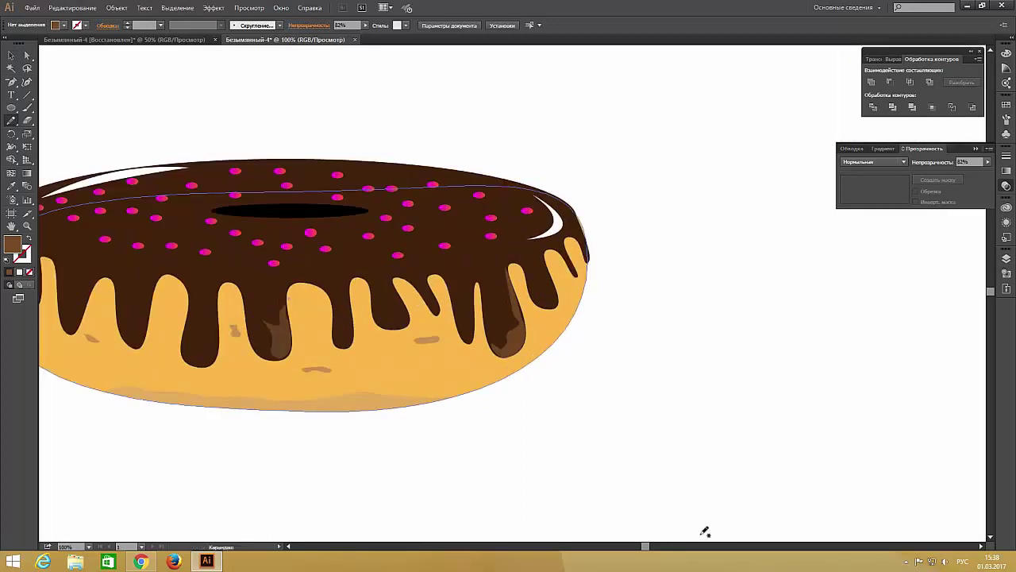
pyautogui.hscroll(-5, 335, 295)
pyautogui.moveTo(361, 326); pyautogui.dragTo(343, 300)
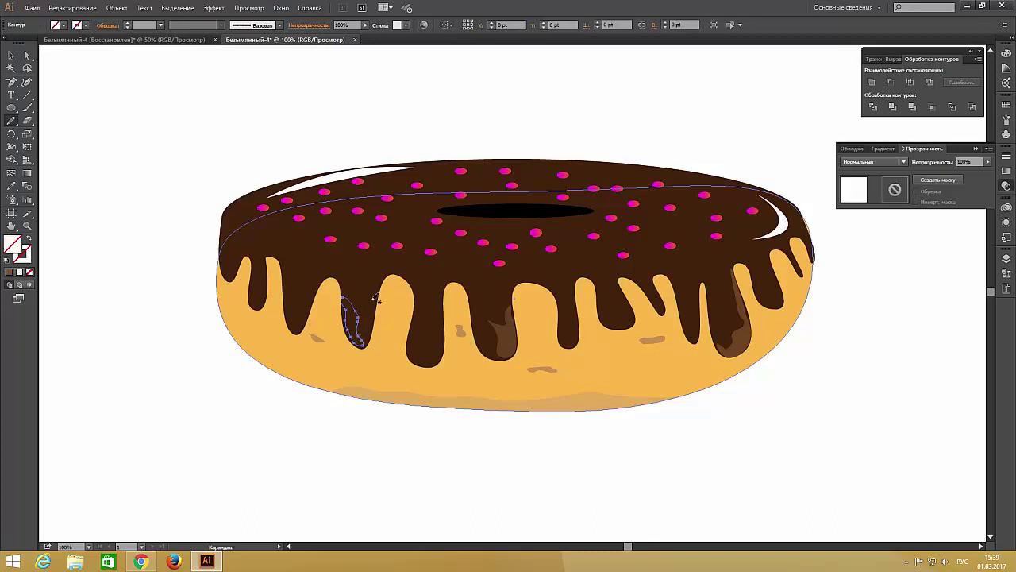
pyautogui.click(63, 24)
pyautogui.click(88, 60)
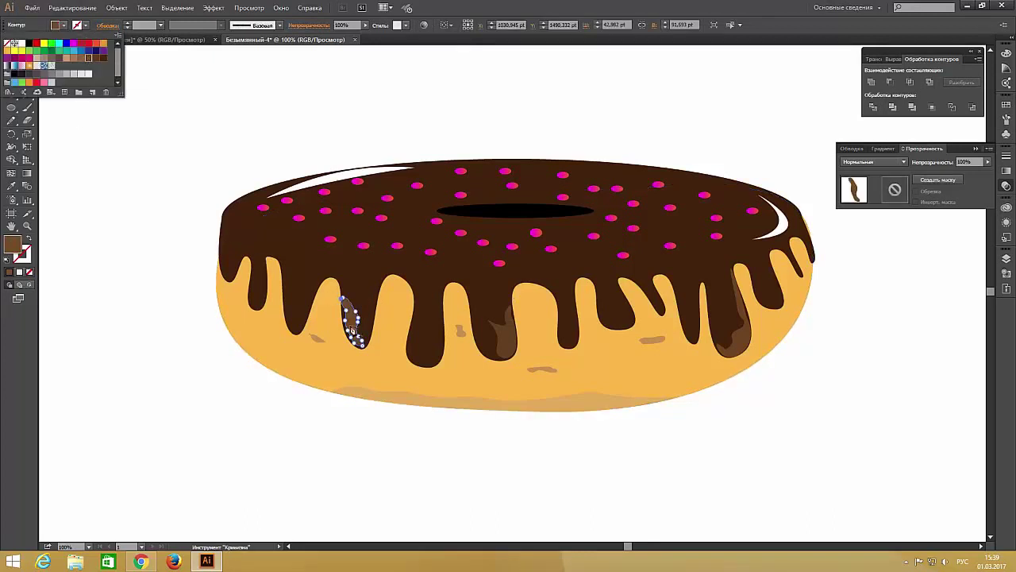
pyautogui.press('Escape')
# Narrow the left drip shadow's outline and set its opacity to 84%
pyautogui.hotkey('ctrl', '+')
pyautogui.moveTo(199, 327); pyautogui.dragTo(187, 326)
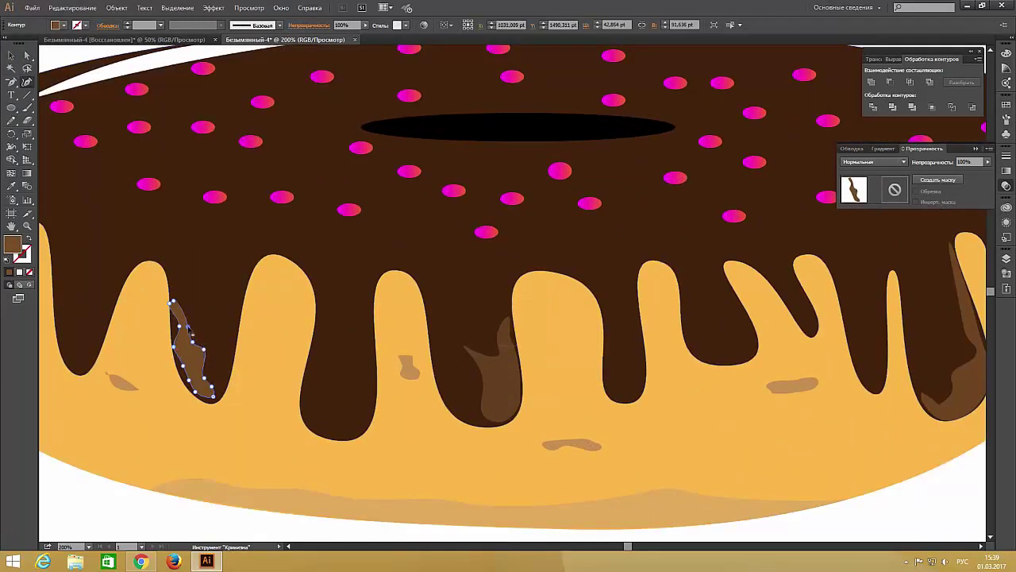
pyautogui.moveTo(183, 365); pyautogui.dragTo(196, 393)
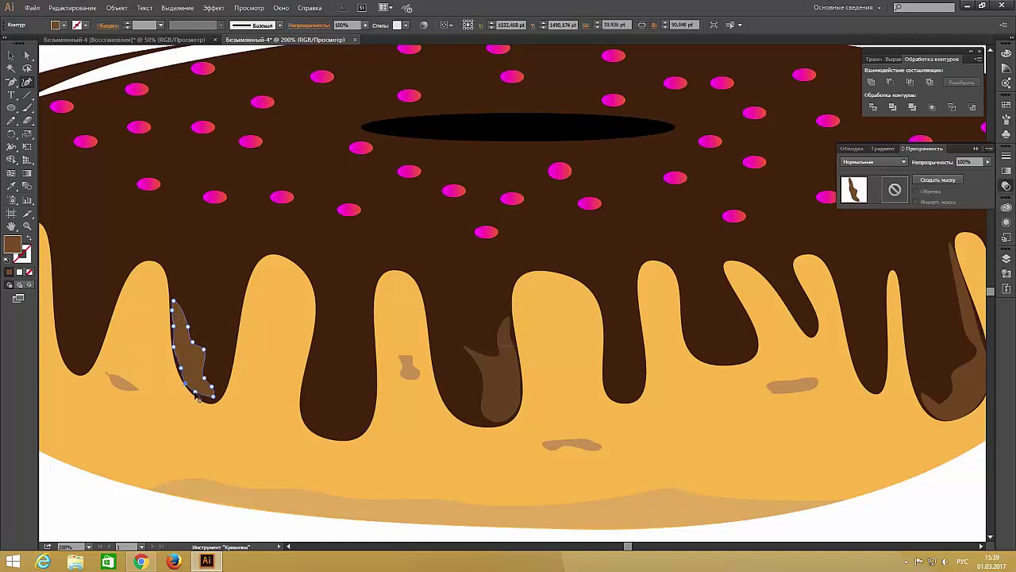
pyautogui.hotkey('ctrl', '-')
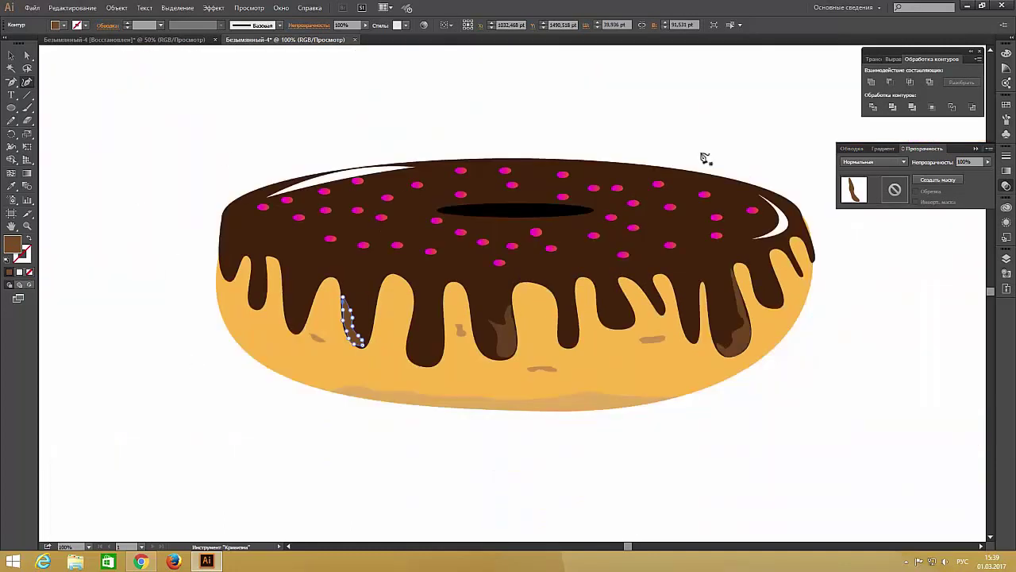
pyautogui.click(988, 162)
pyautogui.moveTo(985, 171); pyautogui.dragTo(982, 176)
pyautogui.press('v')
pyautogui.click(93, 88)
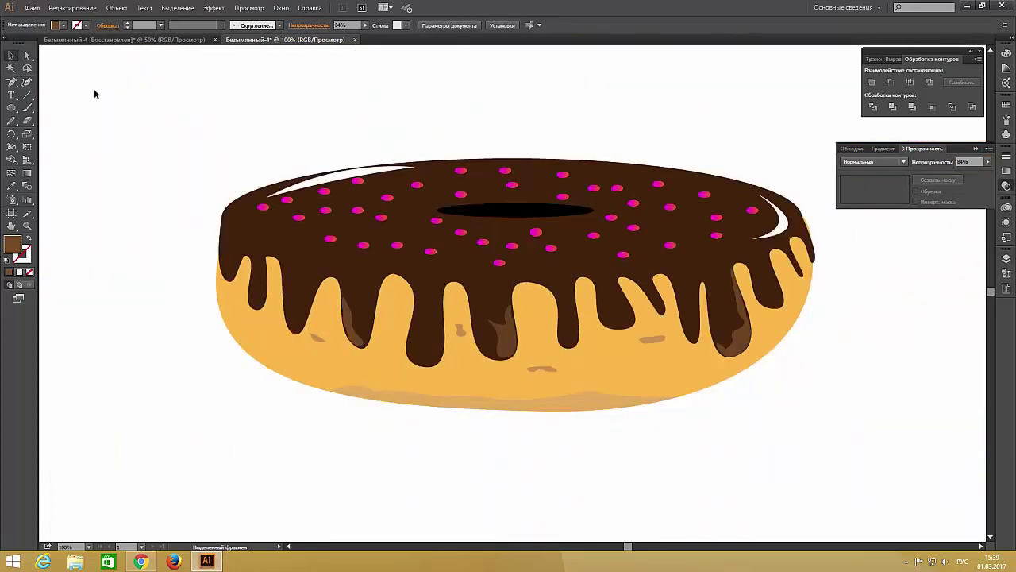
# Draw a second shadow along the far-left drip, widening it and pulling its bottom point down
pyautogui.press('n')
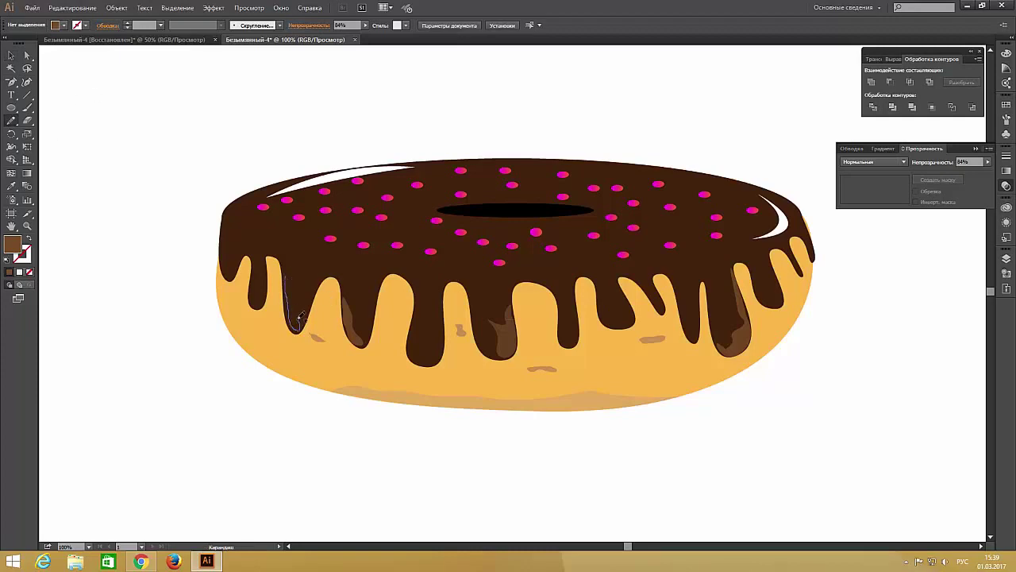
pyautogui.moveTo(300, 318); pyautogui.dragTo(296, 329)
pyautogui.hotkey('shift', '`')
pyautogui.scroll(3, 232, 292)
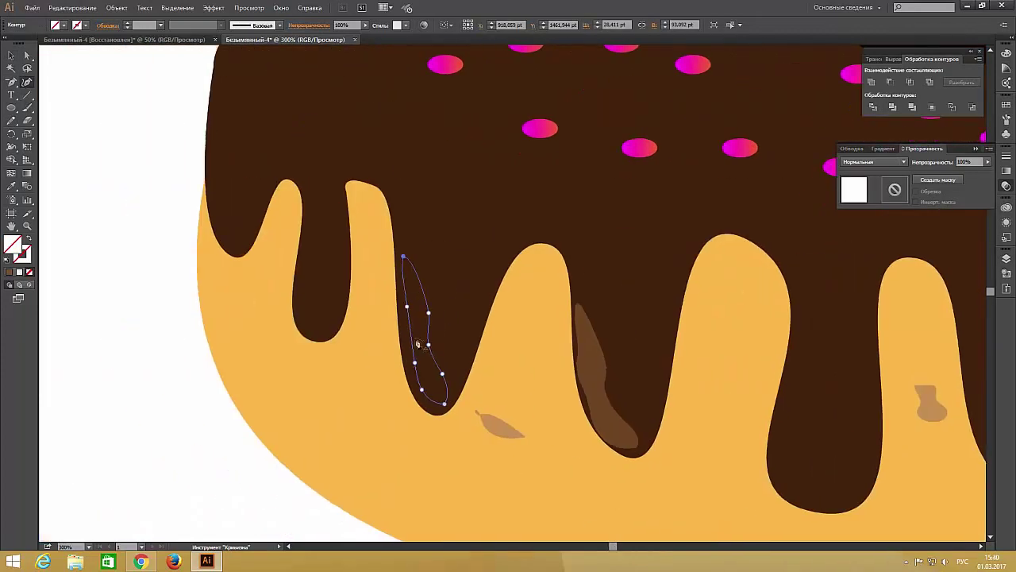
pyautogui.moveTo(407, 307); pyautogui.dragTo(402, 308)
pyautogui.moveTo(415, 362)
pyautogui.mouseDown()
pyautogui.moveTo(424, 405)
pyautogui.moveTo(433, 391)
pyautogui.mouseUp()
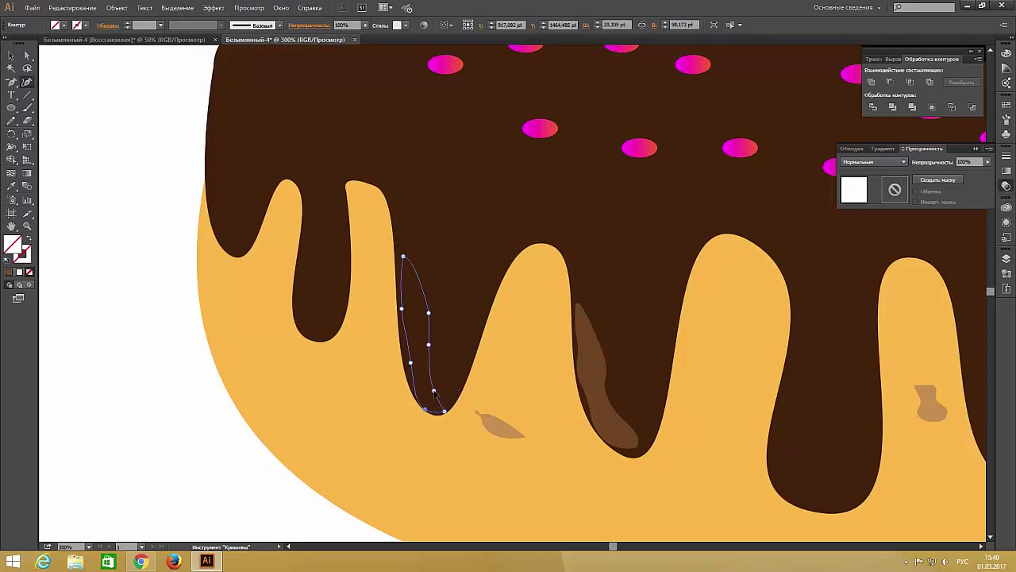
# Fill the far-left drip shadow brown and set its opacity to 76%
pyautogui.click(63, 24)
pyautogui.click(93, 62)
pyautogui.hotkey('ctrl', '0')
pyautogui.write('76')
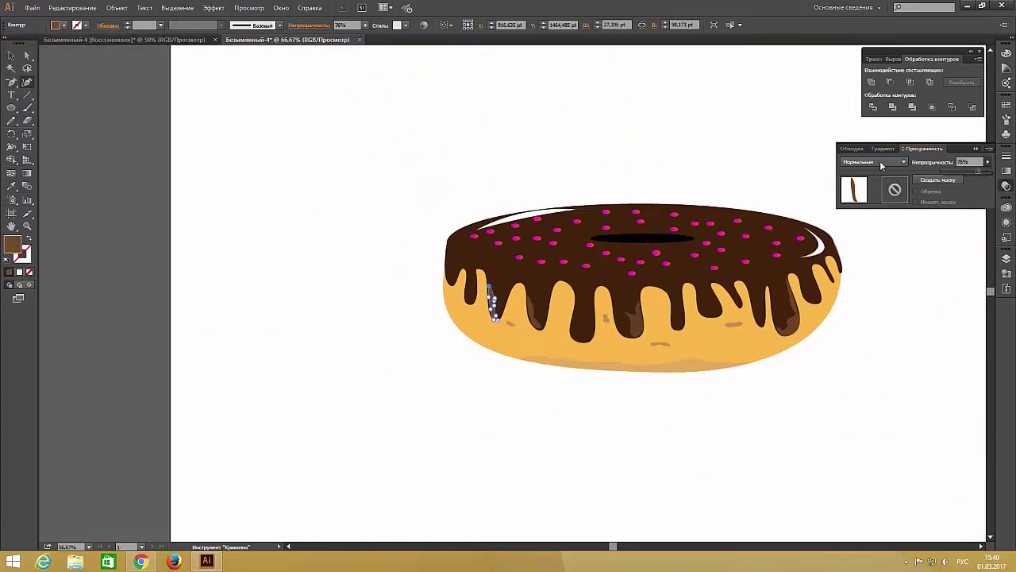
pyautogui.press('Return')
pyautogui.press('v')
pyautogui.click(98, 89)
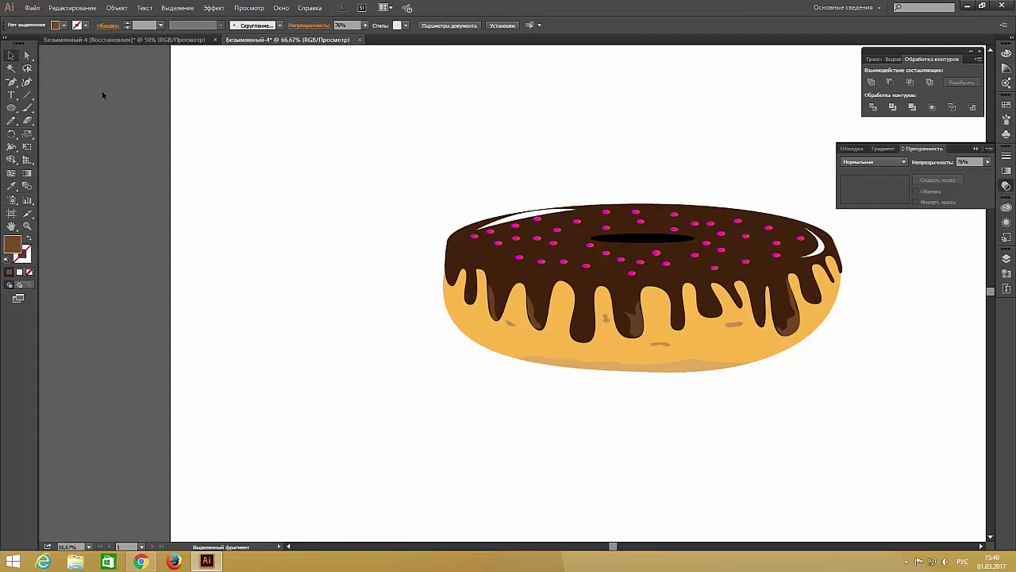
pyautogui.hotkey('ctrl', '+')
pyautogui.hotkey('ctrl', '+')
pyautogui.hotkey('ctrl', '+')
# Draw a shadow shape along the donut's left-edge drip and fill it brown
pyautogui.press('n')
pyautogui.moveTo(316, 195); pyautogui.dragTo(324, 295)
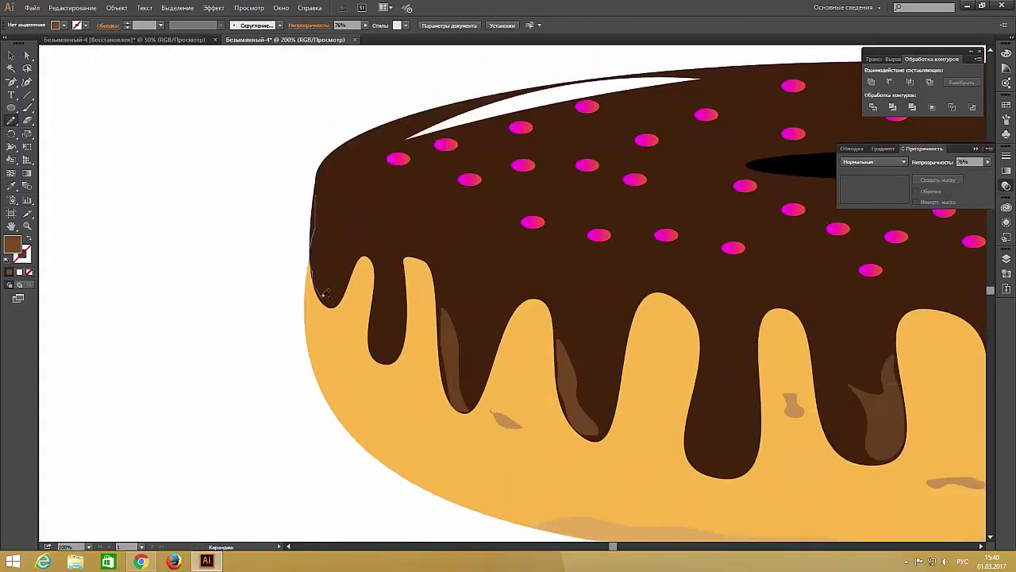
pyautogui.moveTo(332, 186); pyautogui.dragTo(319, 170)
pyautogui.click(61, 25)
pyautogui.click(88, 58)
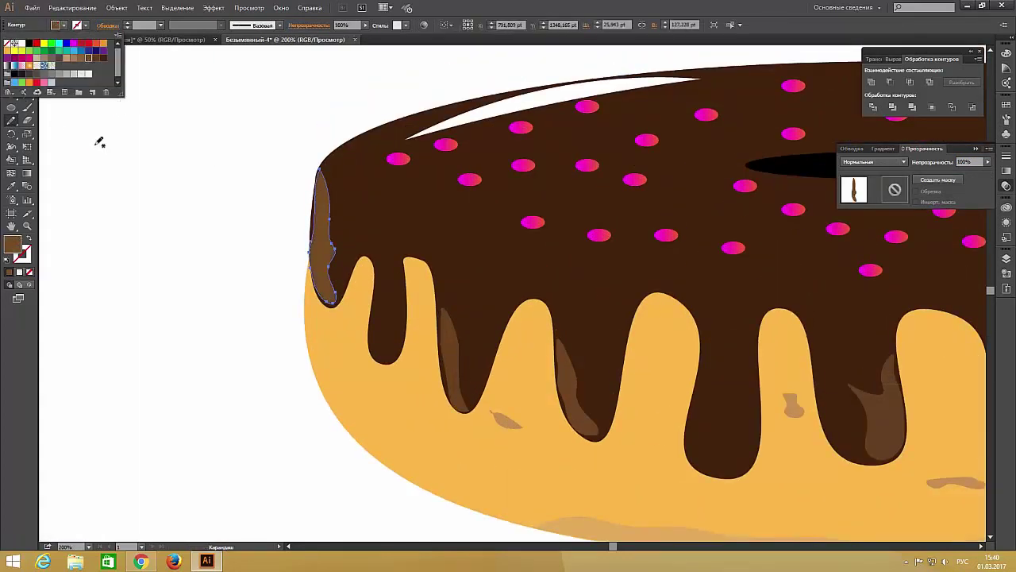
pyautogui.press('Escape')
pyautogui.hotkey('ctrl', '+')
pyautogui.hotkey('ctrl', '-')
pyautogui.hotkey('ctrl', '-')
pyautogui.press('v')
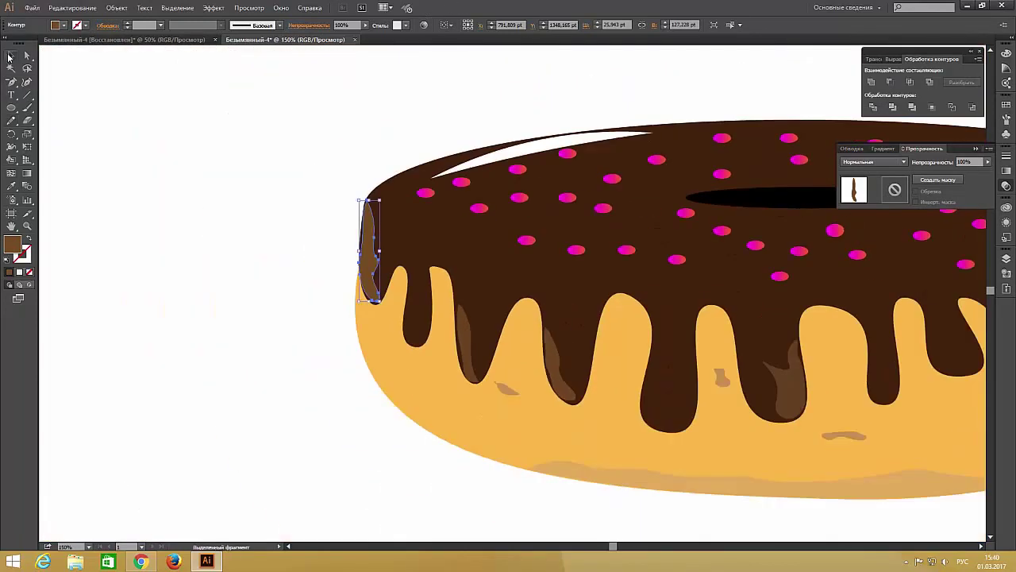
pyautogui.click(119, 111)
pyautogui.hotkey('ctrl', '-')
pyautogui.hotkey('ctrl', '-')
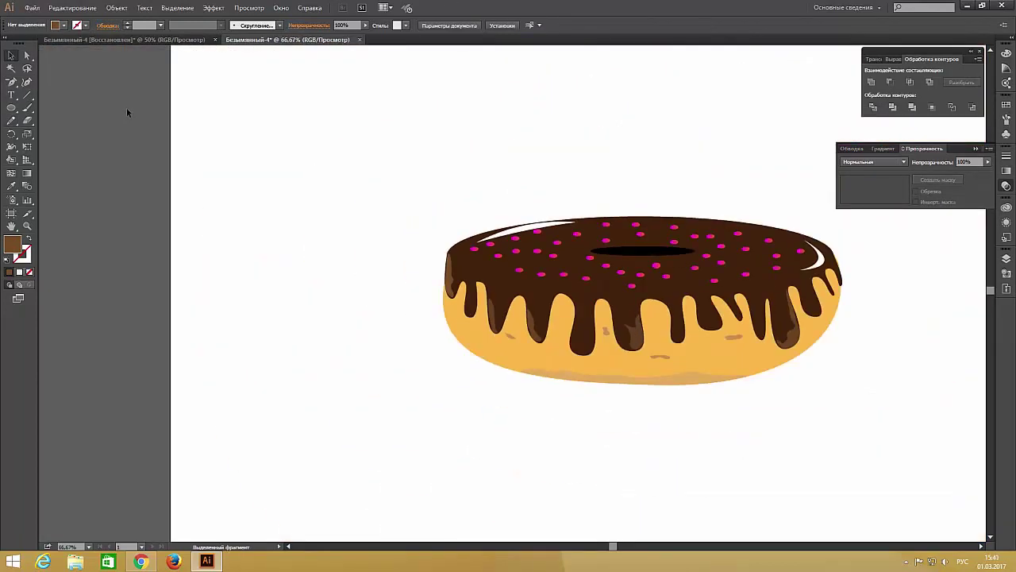
# Set the left-edge shadow to 71% opacity and pull its top up along the glaze edge
pyautogui.hotkey('ctrl', '+')
pyautogui.hotkey('ctrl', '+')
pyautogui.hotkey('ctrl', 'z')
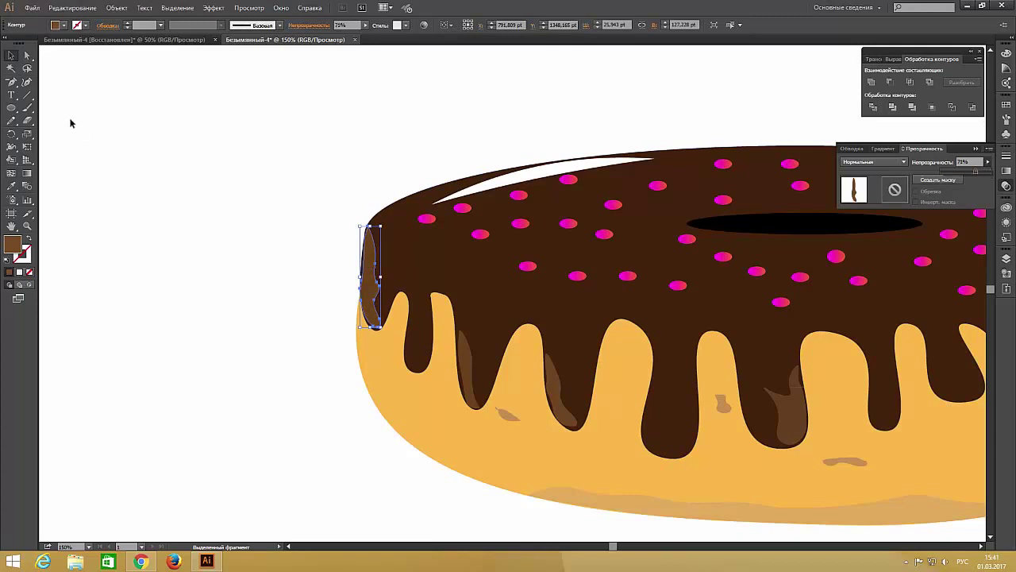
pyautogui.hotkey('shift', '`')
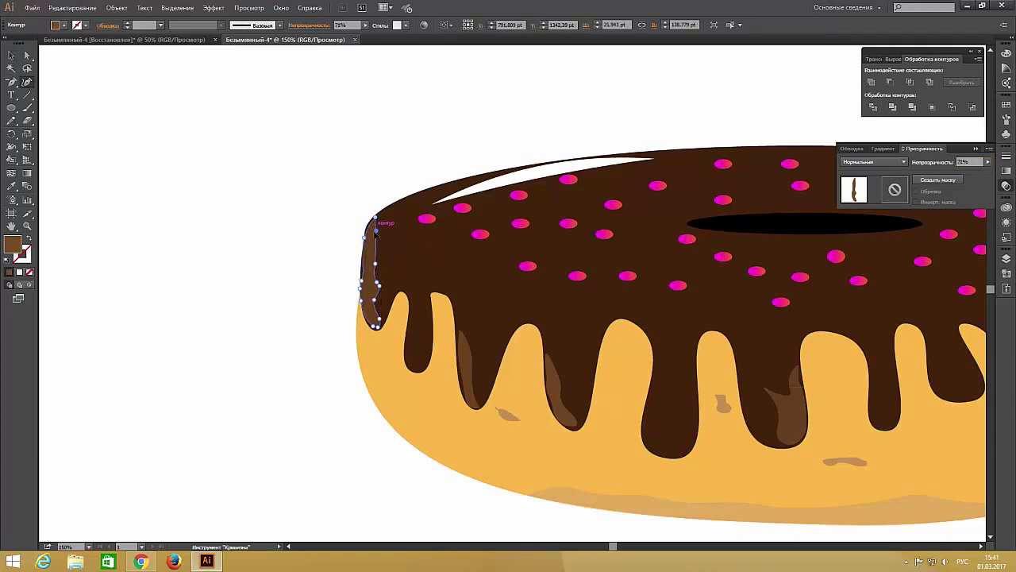
pyautogui.moveTo(376, 231); pyautogui.dragTo(371, 235)
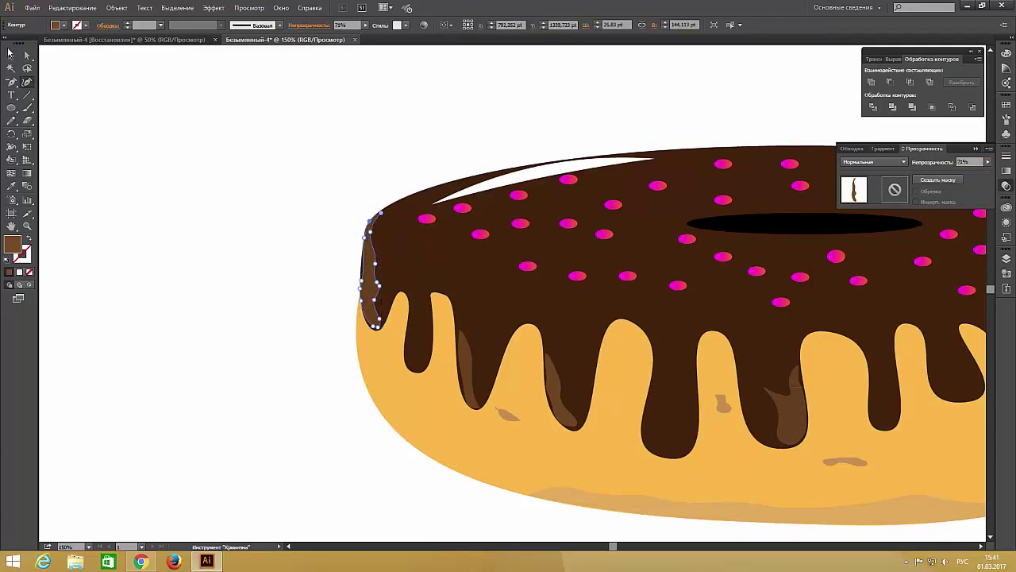
pyautogui.press('v')
pyautogui.click(122, 127)
pyautogui.hotkey('ctrl', '-')
pyautogui.hotkey('ctrl', '-')
pyautogui.hotkey('ctrl', '-')
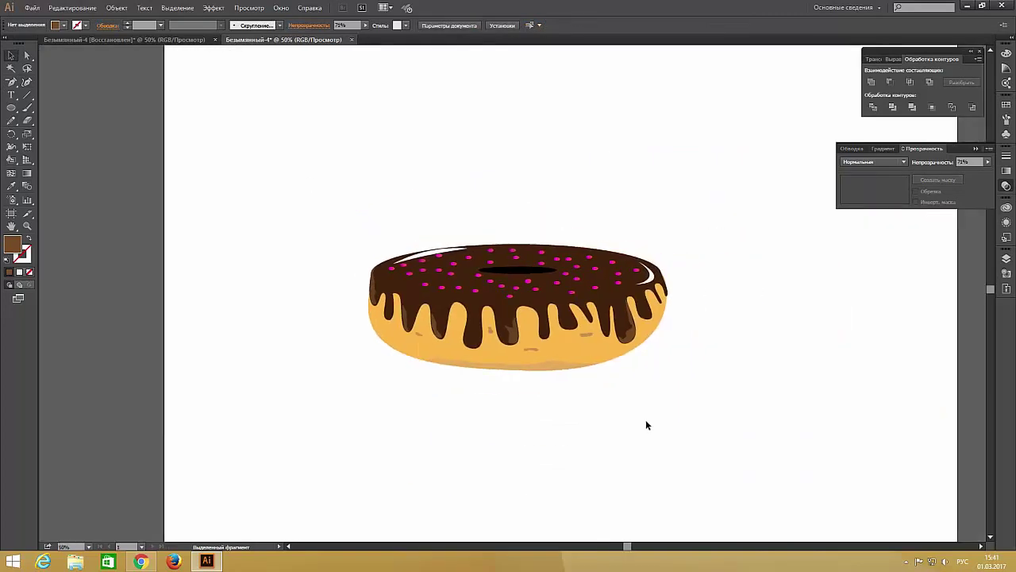
# Draw a U-shaped brown shadow inside a front drip, reshaping its bottom curve and shortening its right arm
pyautogui.hotkey('ctrl', '+')
pyautogui.hotkey('ctrl', '+')
pyautogui.press('n')
pyautogui.moveTo(332, 294)
pyautogui.mouseDown()
pyautogui.moveTo(324, 396)
pyautogui.moveTo(335, 296)
pyautogui.mouseUp()
pyautogui.click(63, 24)
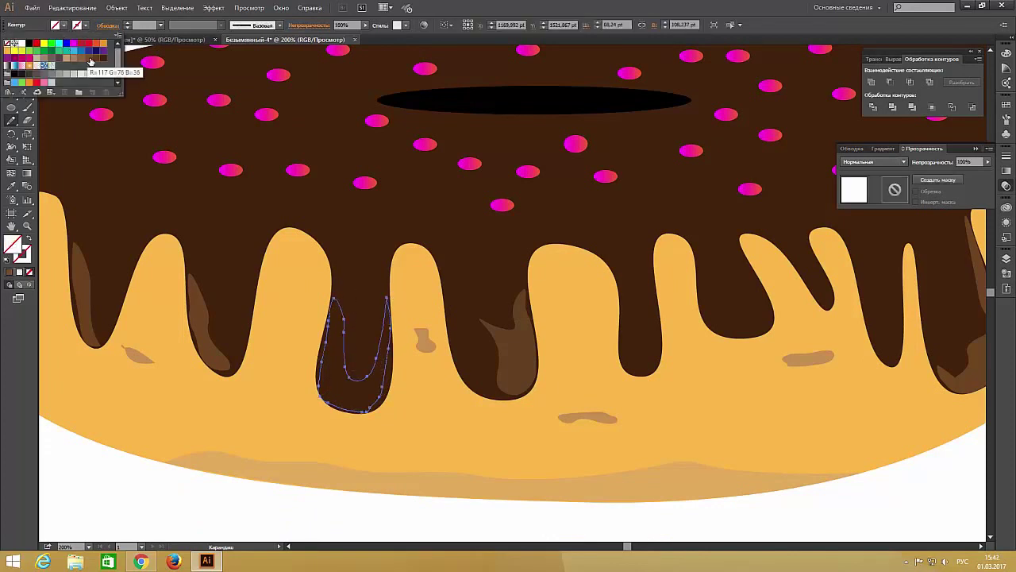
pyautogui.click(91, 62)
pyautogui.hotkey('shift', '`')
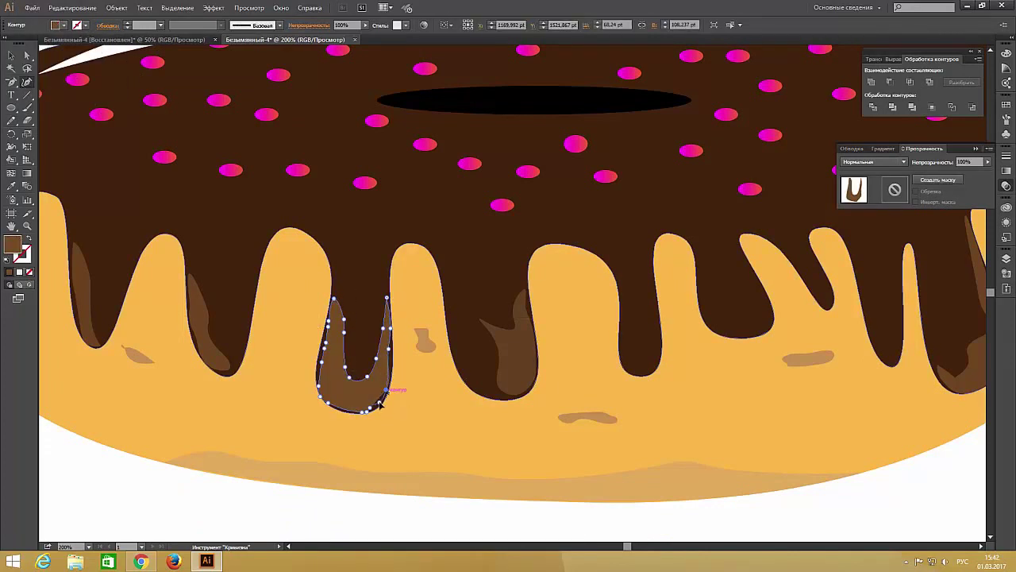
pyautogui.click(379, 402)
pyautogui.moveTo(355, 382); pyautogui.dragTo(369, 384)
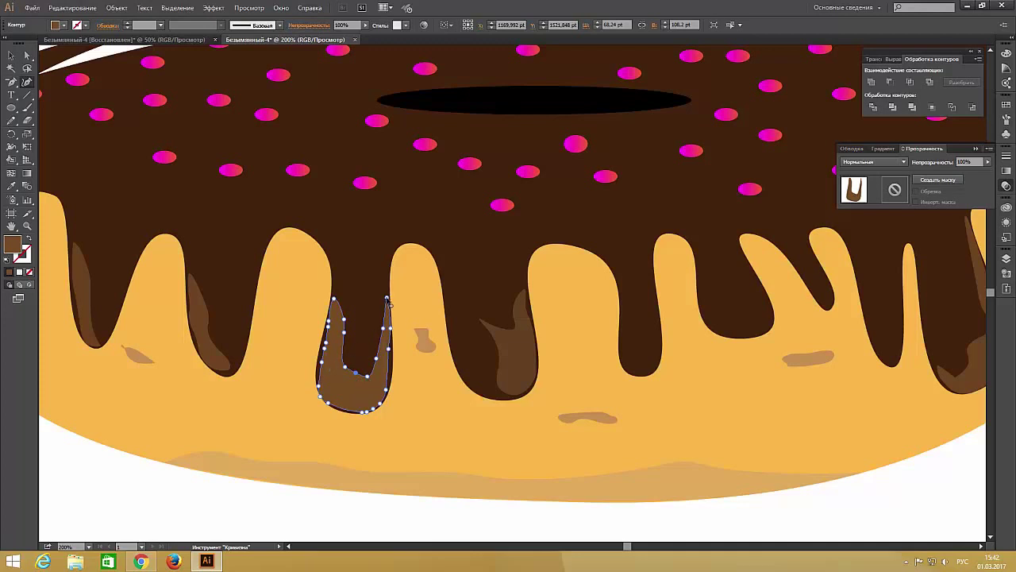
pyautogui.moveTo(387, 299); pyautogui.dragTo(389, 314)
pyautogui.moveTo(367, 378); pyautogui.dragTo(366, 370)
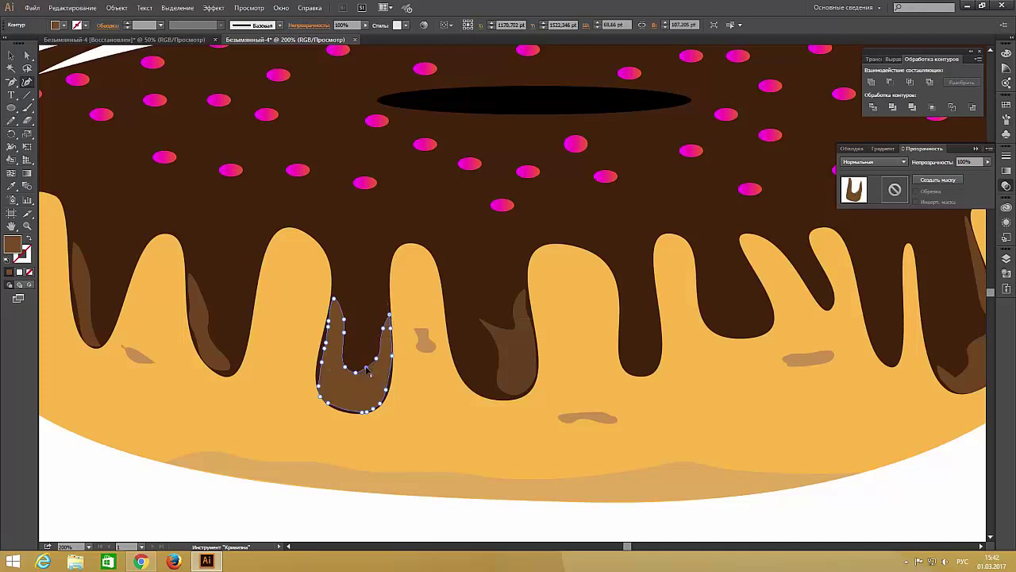
pyautogui.press('v')
pyautogui.click(280, 325)
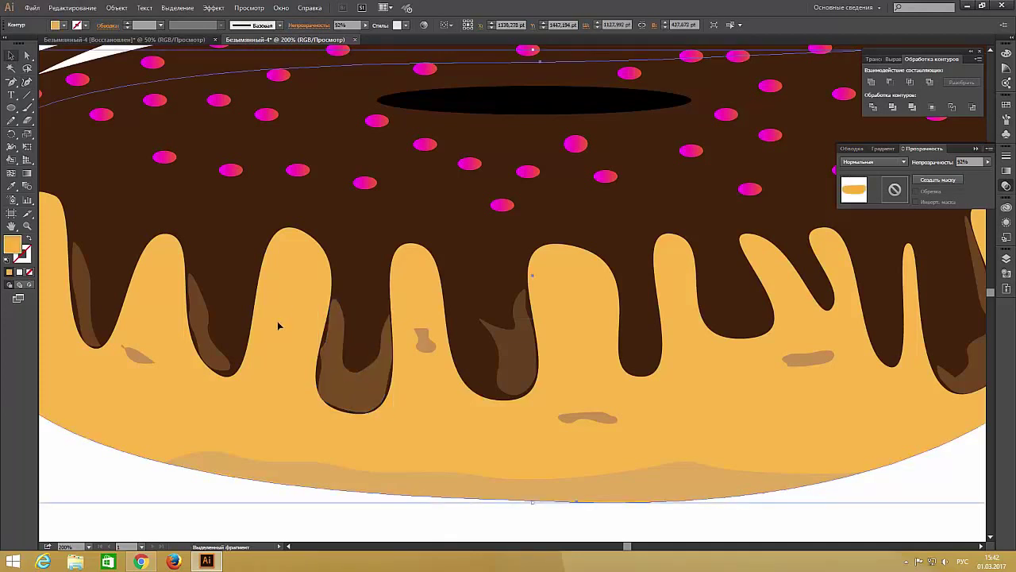
# Add a brown shadow in a right-side drip and make it more transparent
pyautogui.moveTo(627, 546); pyautogui.dragTo(635, 547)
pyautogui.press('n')
pyautogui.press('Return')
pyautogui.press('Escape')
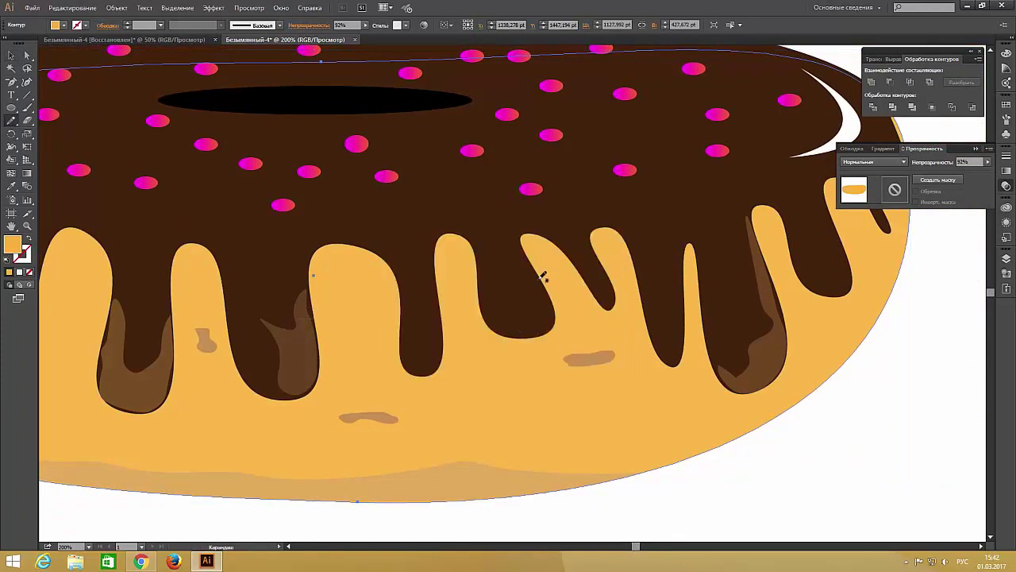
pyautogui.click(64, 24)
pyautogui.click(111, 66)
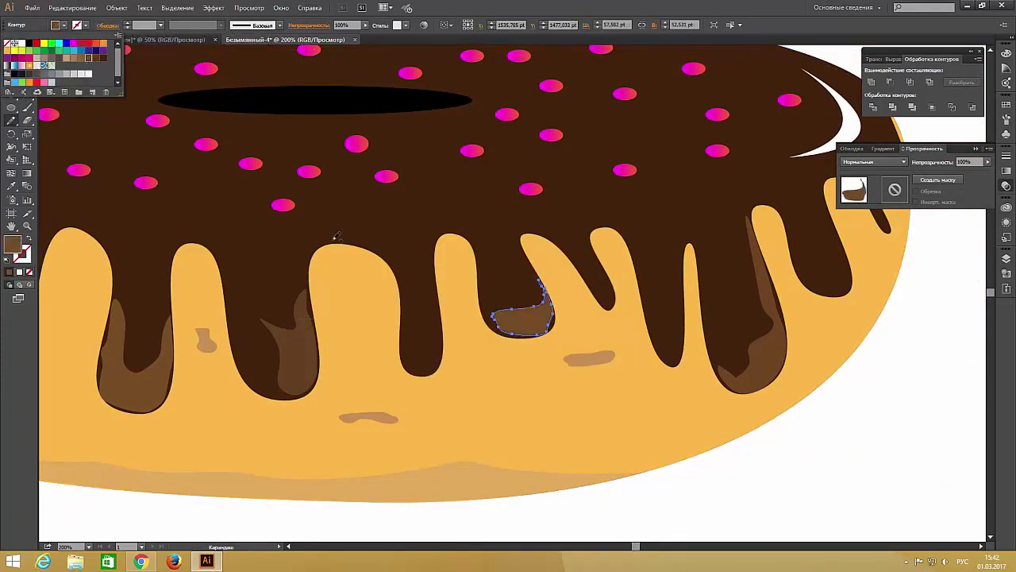
pyautogui.click(987, 161)
pyautogui.moveTo(981, 171); pyautogui.dragTo(974, 171)
pyautogui.click(11, 55)
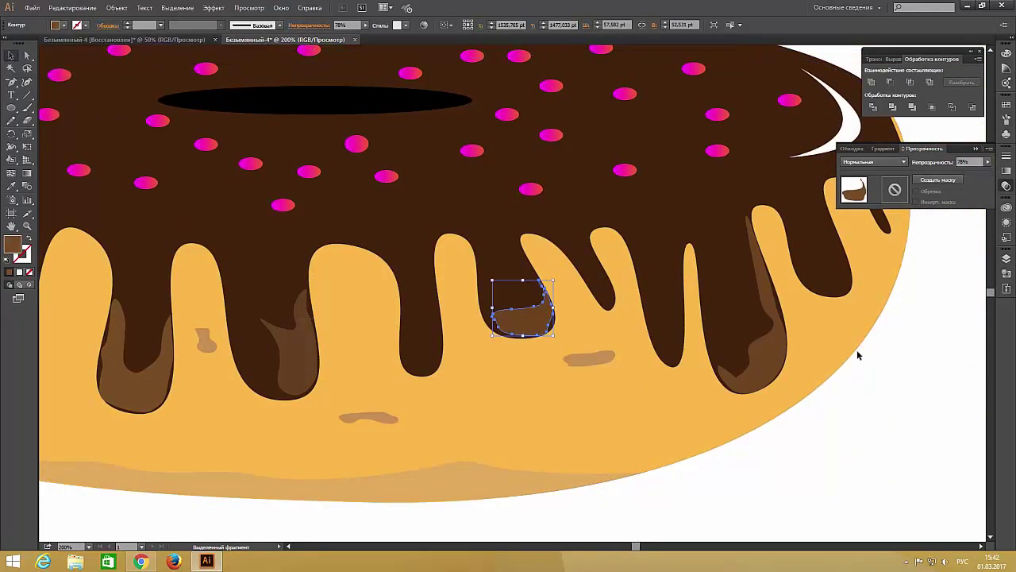
pyautogui.click(858, 352)
# Draw a thin brown drip shadow at 88% opacity
pyautogui.click(10, 122)
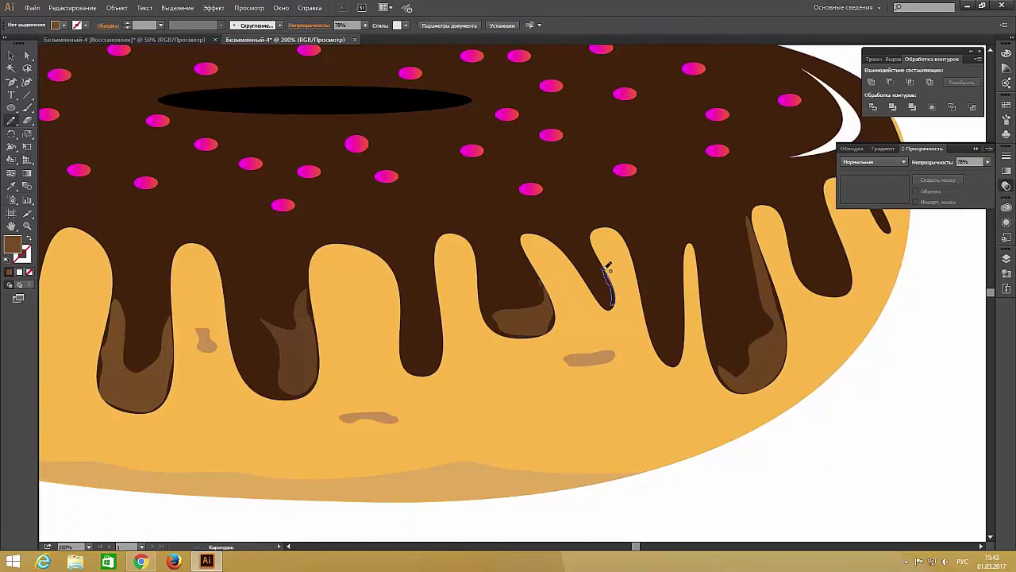
pyautogui.moveTo(608, 266); pyautogui.dragTo(611, 305)
pyautogui.click(63, 24)
pyautogui.click(90, 63)
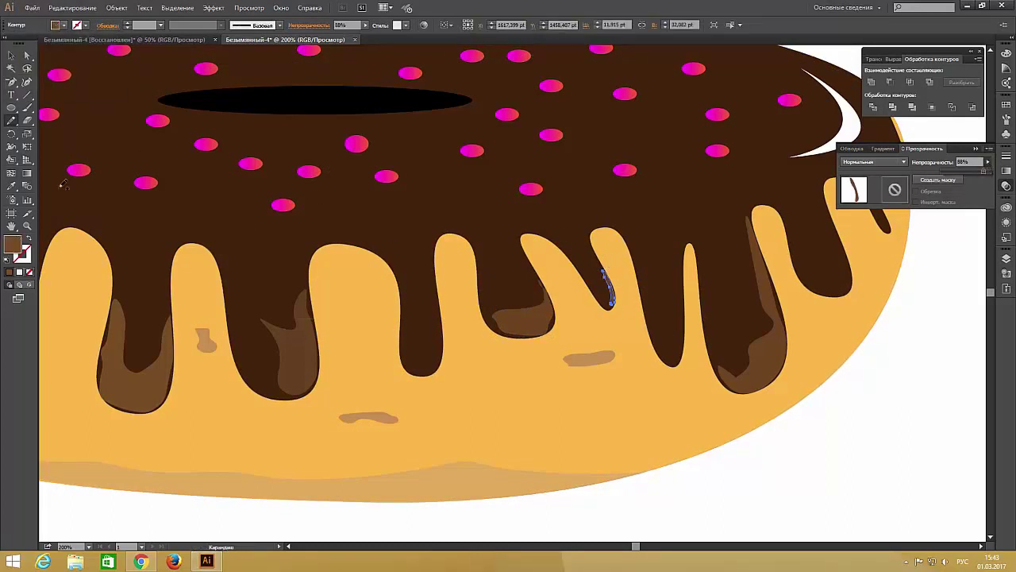
# Draw a brown shadow down the central drip at 85% opacity
pyautogui.moveTo(433, 286)
pyautogui.mouseDown()
pyautogui.moveTo(433, 313)
pyautogui.moveTo(433, 290)
pyautogui.mouseUp()
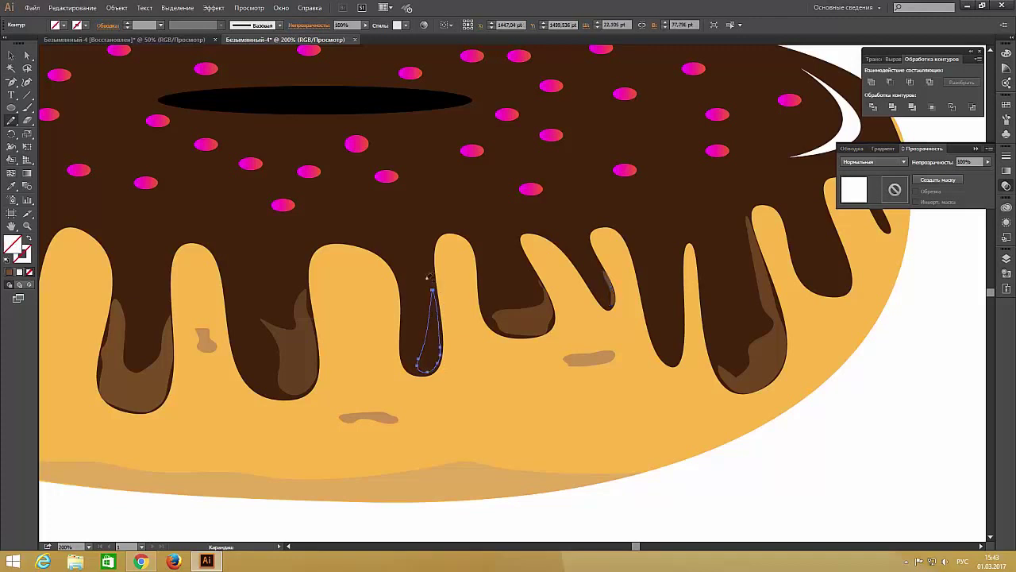
pyautogui.click(63, 25)
pyautogui.click(91, 63)
pyautogui.click(988, 161)
pyautogui.moveTo(984, 171); pyautogui.dragTo(981, 171)
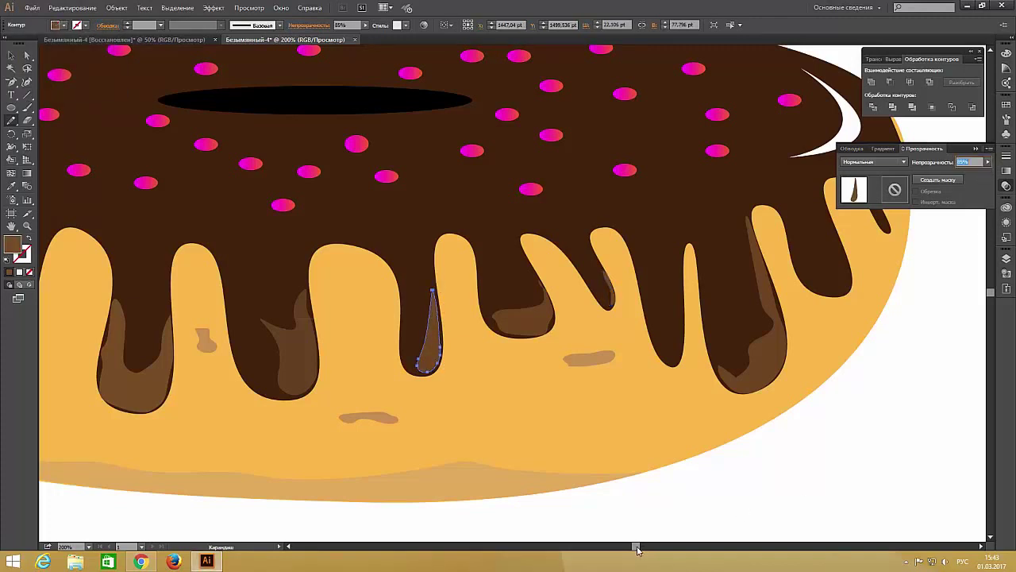
pyautogui.hscroll(5, 754, 238)
pyautogui.moveTo(658, 119)
pyautogui.mouseDown()
pyautogui.moveTo(673, 169)
pyautogui.moveTo(661, 121)
pyautogui.mouseUp()
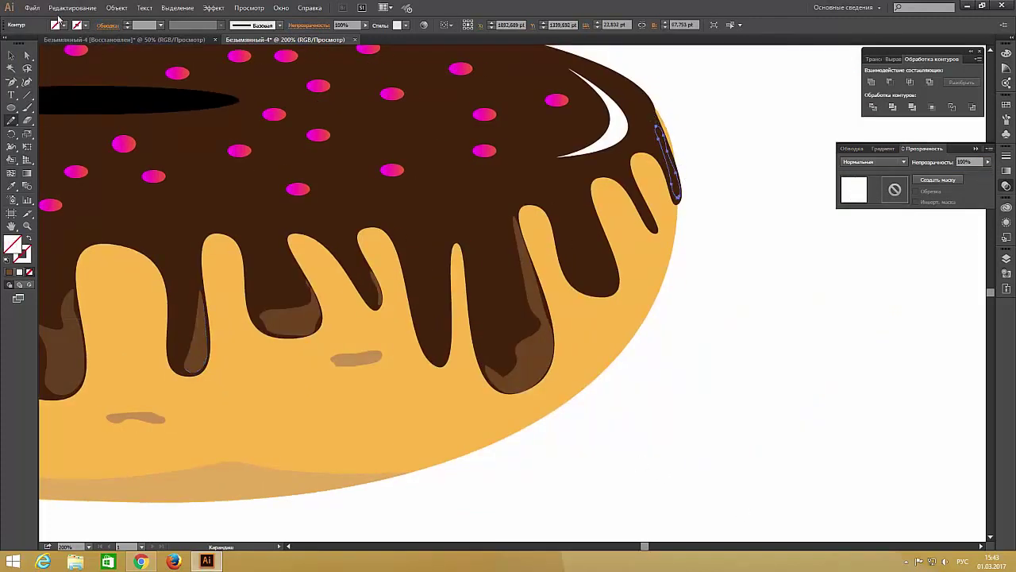
# Fill the right-edge drip shadow brown and make it translucent
pyautogui.click(64, 24)
pyautogui.click(90, 63)
pyautogui.click(988, 162)
pyautogui.moveTo(981, 171); pyautogui.dragTo(975, 172)
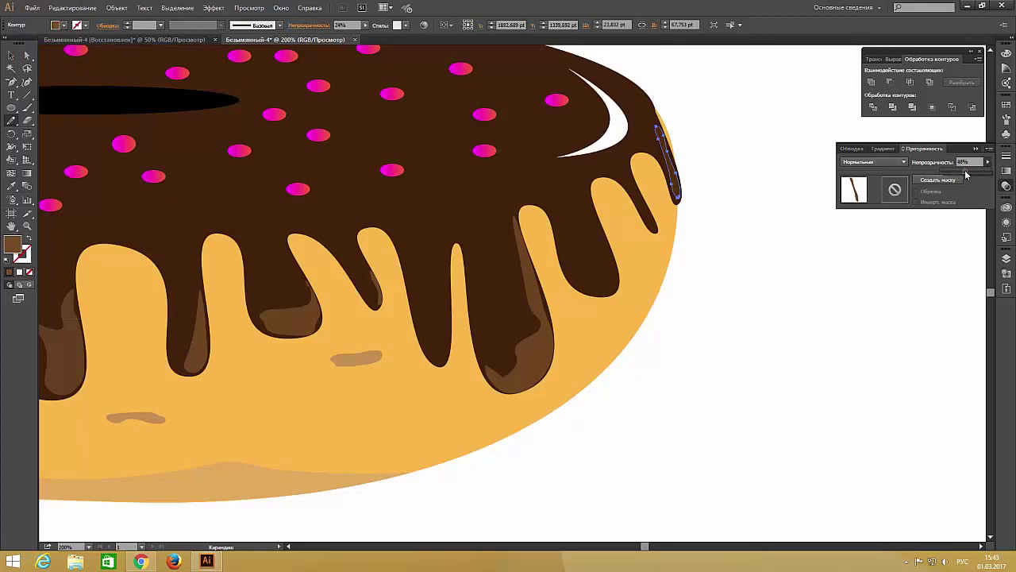
# Draw a small brown shadow in a right-side drip with lowered opacity
pyautogui.moveTo(654, 215)
pyautogui.mouseDown()
pyautogui.moveTo(662, 225)
pyautogui.moveTo(648, 213)
pyautogui.moveTo(612, 216)
pyautogui.mouseUp()
pyautogui.click(63, 24)
pyautogui.click(88, 58)
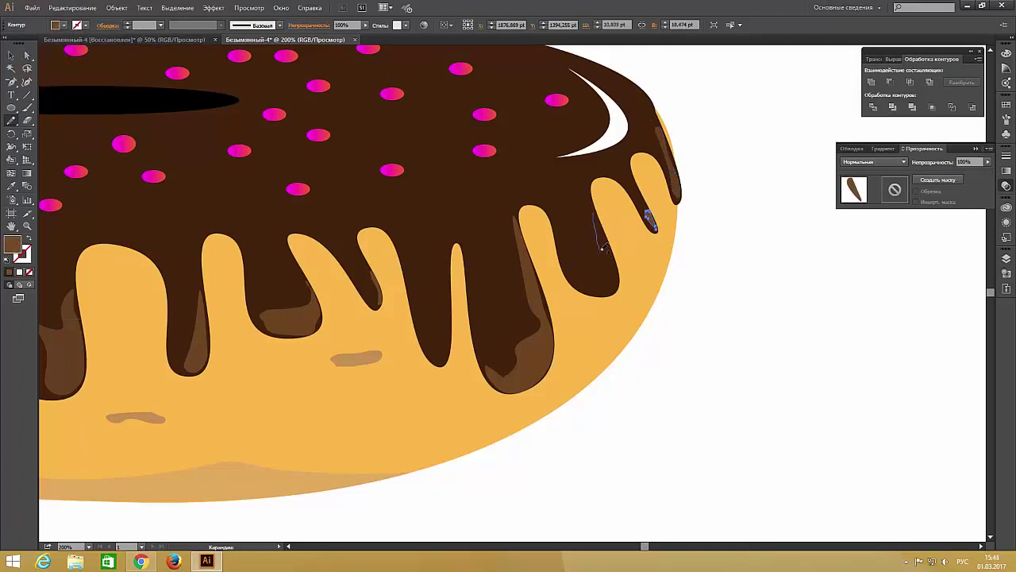
pyautogui.click(64, 25)
pyautogui.click(89, 58)
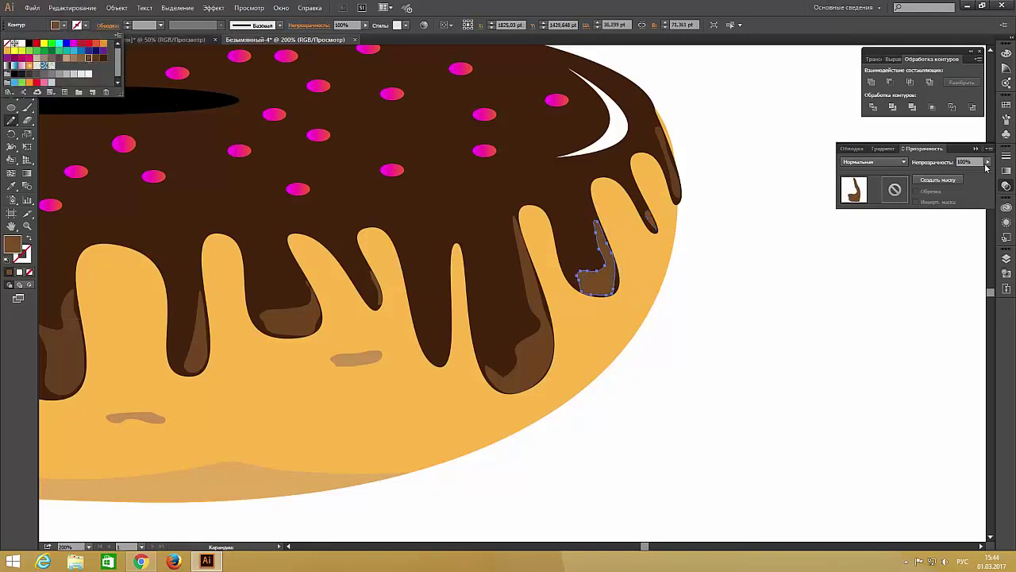
pyautogui.click(988, 162)
pyautogui.moveTo(988, 170); pyautogui.dragTo(986, 177)
# Draw a brown shadow down a middle drip at 79% opacity and deselect it
pyautogui.moveTo(448, 284); pyautogui.dragTo(436, 359)
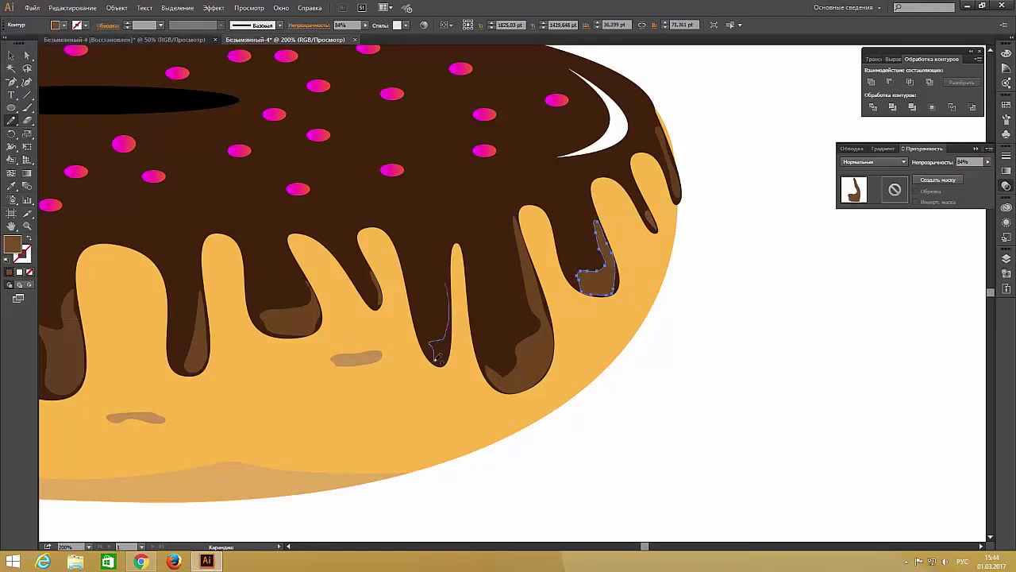
pyautogui.click(63, 25)
pyautogui.click(88, 58)
pyautogui.click(987, 162)
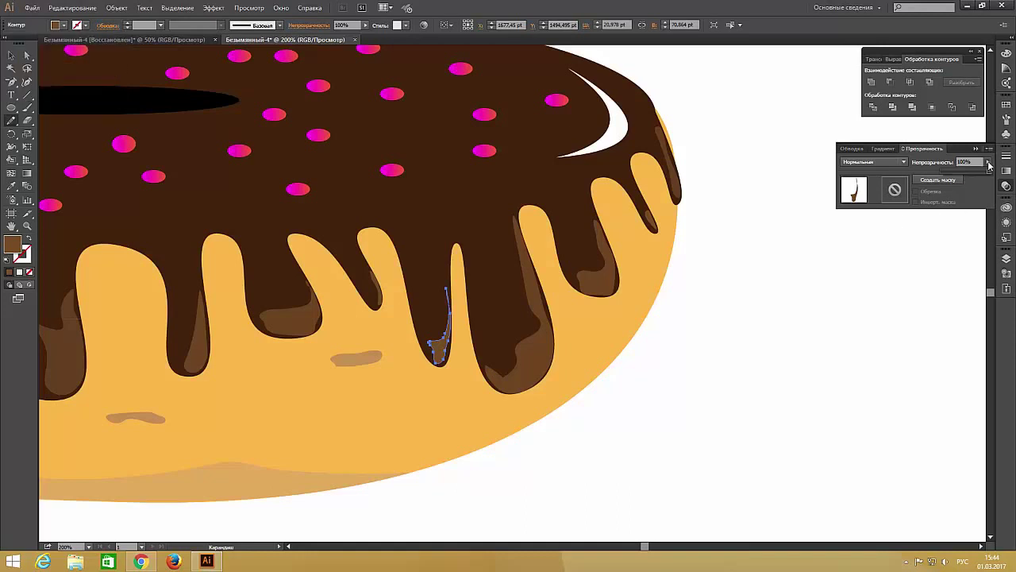
pyautogui.moveTo(983, 171); pyautogui.dragTo(978, 179)
pyautogui.press('v')
pyautogui.press('Return')
pyautogui.press('Escape')
pyautogui.click(680, 354)
# Pencil a shadow inside the leftmost drip and fill it brown
pyautogui.hotkey('ctrl', '-')
pyautogui.hotkey('ctrl', '-')
pyautogui.hotkey('ctrl', '-')
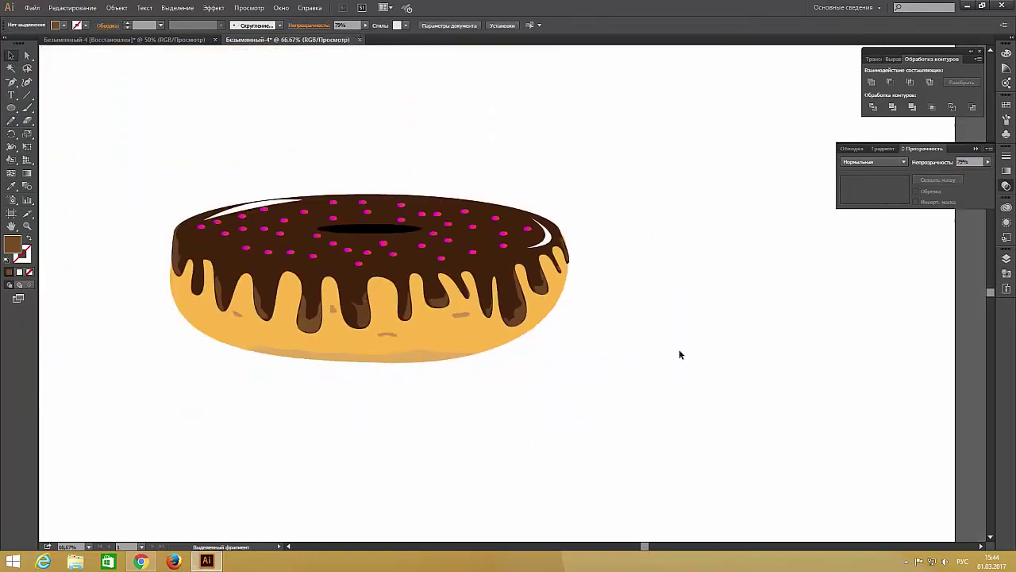
pyautogui.moveTo(645, 549); pyautogui.dragTo(611, 549)
pyautogui.hotkey('ctrl', '+')
pyautogui.hotkey('ctrl', '+')
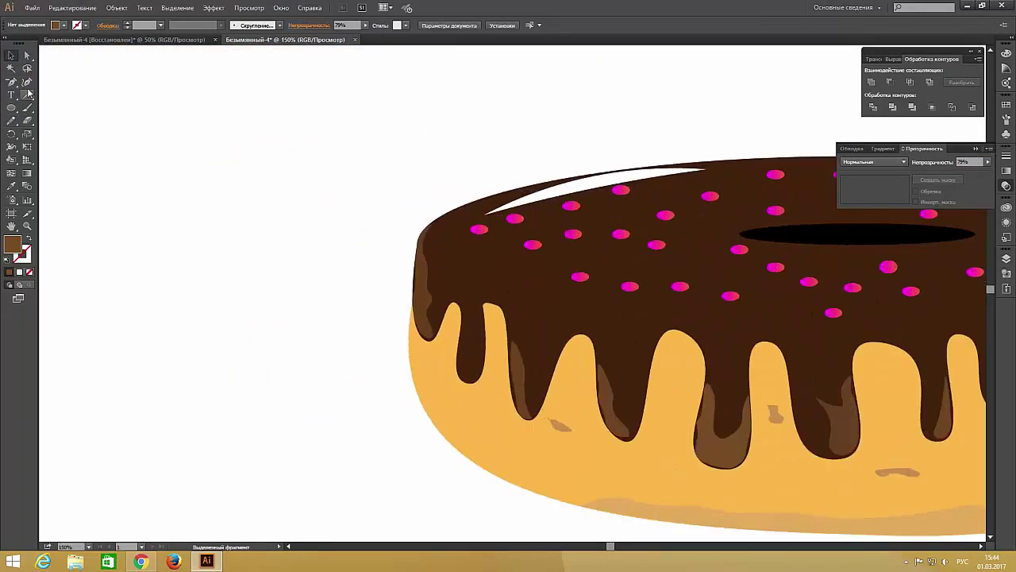
pyautogui.press('n')
pyautogui.moveTo(470, 325); pyautogui.dragTo(468, 332)
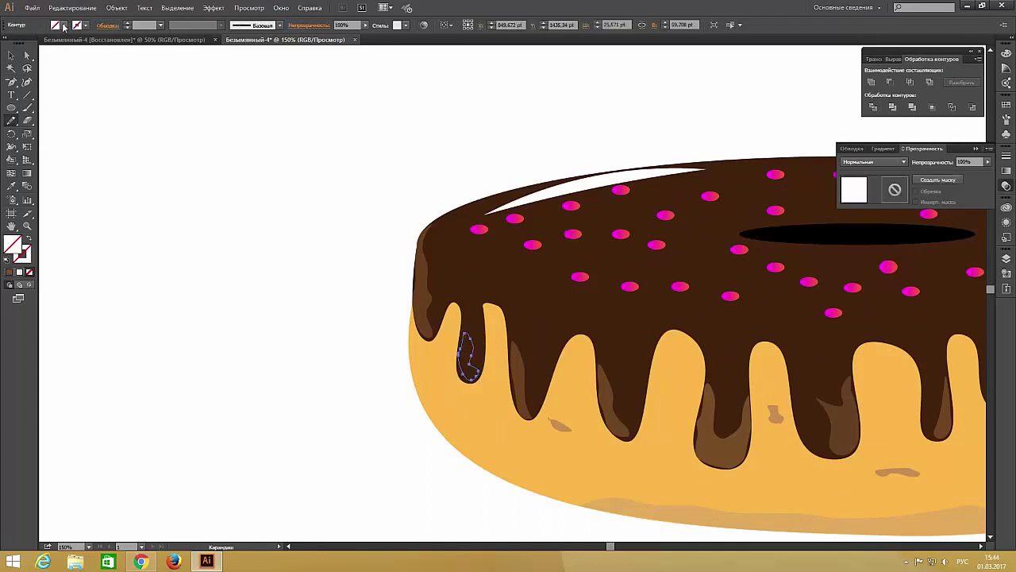
pyautogui.click(64, 25)
pyautogui.click(88, 58)
pyautogui.press('Escape')
pyautogui.click(12, 57)
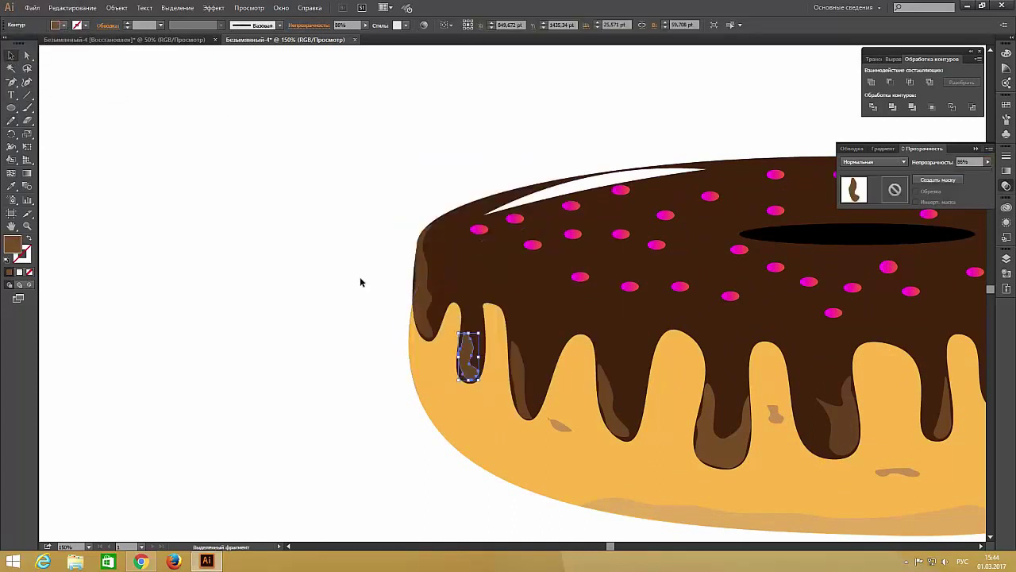
pyautogui.click(360, 277)
# Lower the thin drip stroke's opacity to 35% so it is more see-through
pyautogui.hotkey('ctrl', '-')
pyautogui.hotkey('ctrl', '-')
pyautogui.moveTo(609, 548); pyautogui.dragTo(632, 547)
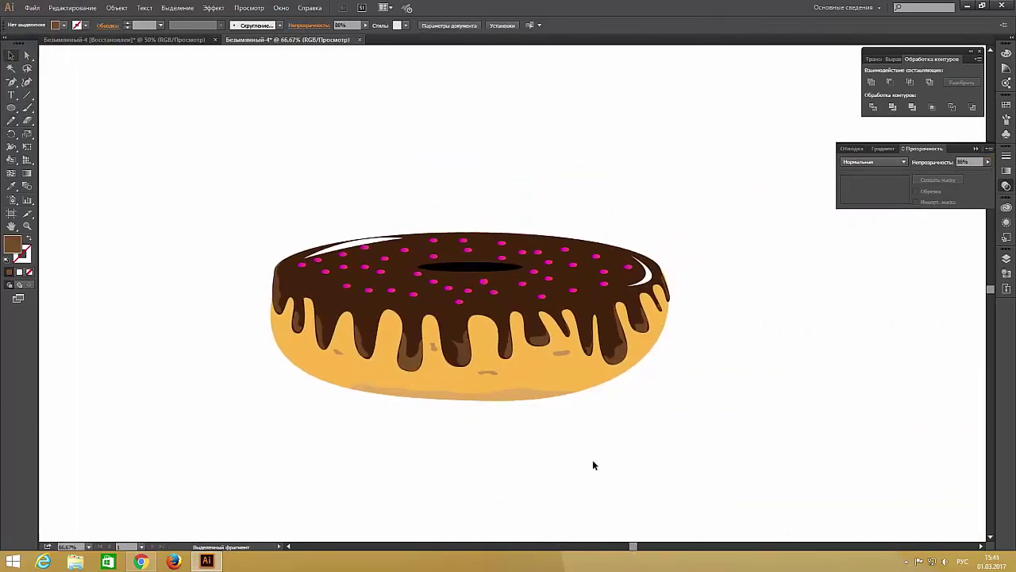
pyautogui.hotkey('ctrl', '+')
pyautogui.hotkey('ctrl', '+')
pyautogui.hotkey('ctrl', '+')
pyautogui.click(681, 408)
pyautogui.press('n')
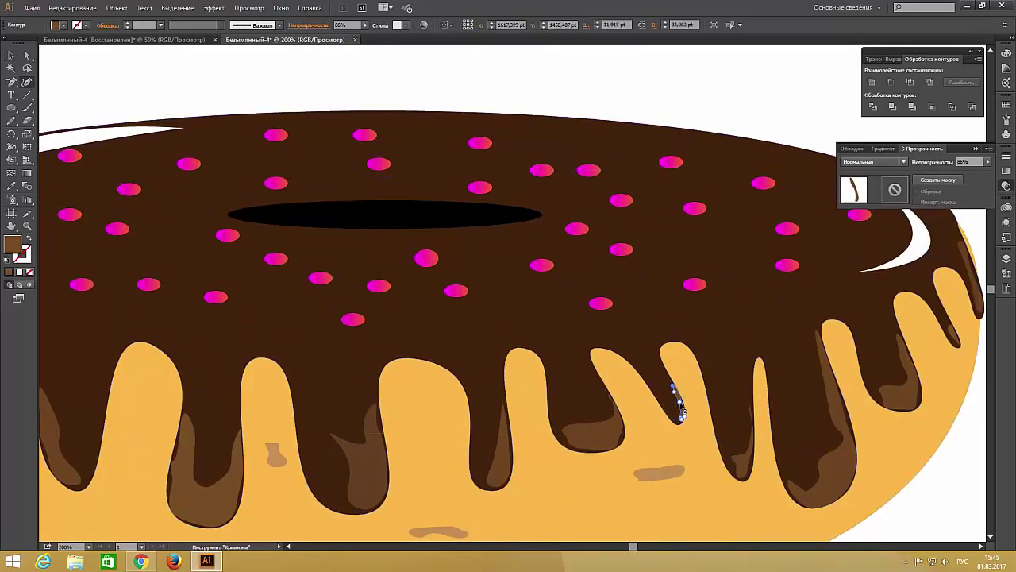
pyautogui.click(987, 161)
pyautogui.moveTo(985, 175); pyautogui.dragTo(970, 175)
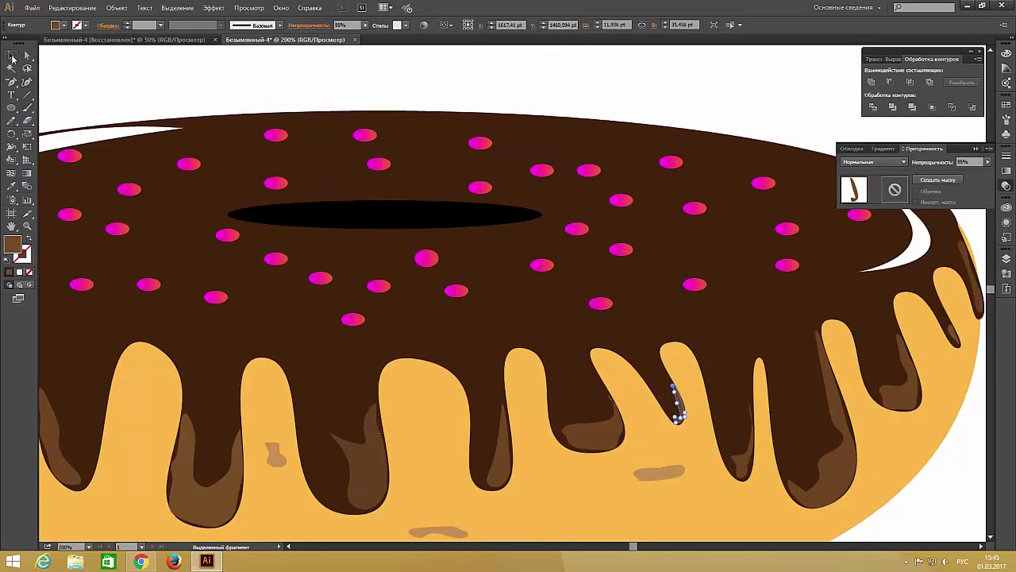
pyautogui.press('v')
pyautogui.click(311, 86)
# Zoom the view back to 100% to inspect the whole donut
pyautogui.scroll(-6, 310, 82)
pyautogui.scroll(2, 413, 322)
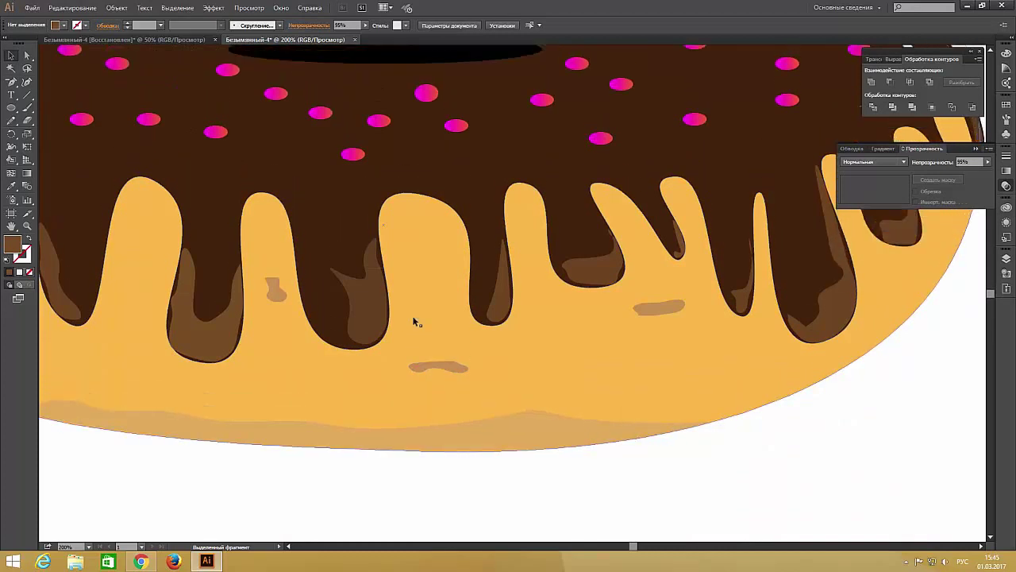
pyautogui.hotkey('ctrl', '-')
pyautogui.hotkey('ctrl', '-')
pyautogui.hotkey('ctrl', '-')
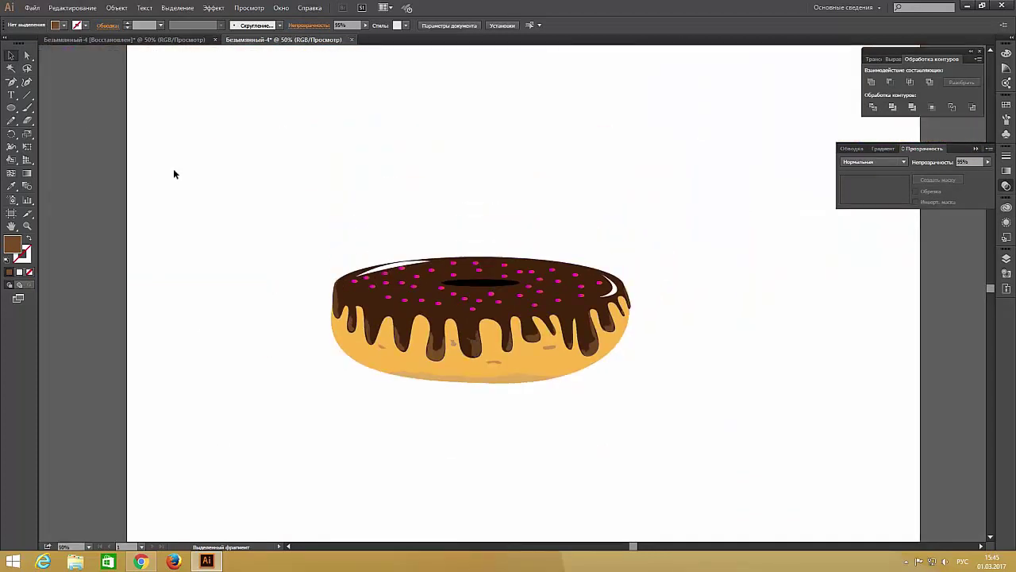
pyautogui.hotkey('ctrl', '+')
pyautogui.hotkey('ctrl', '+')
pyautogui.hotkey('ctrl', '+')
pyautogui.hotkey('ctrl', '-')
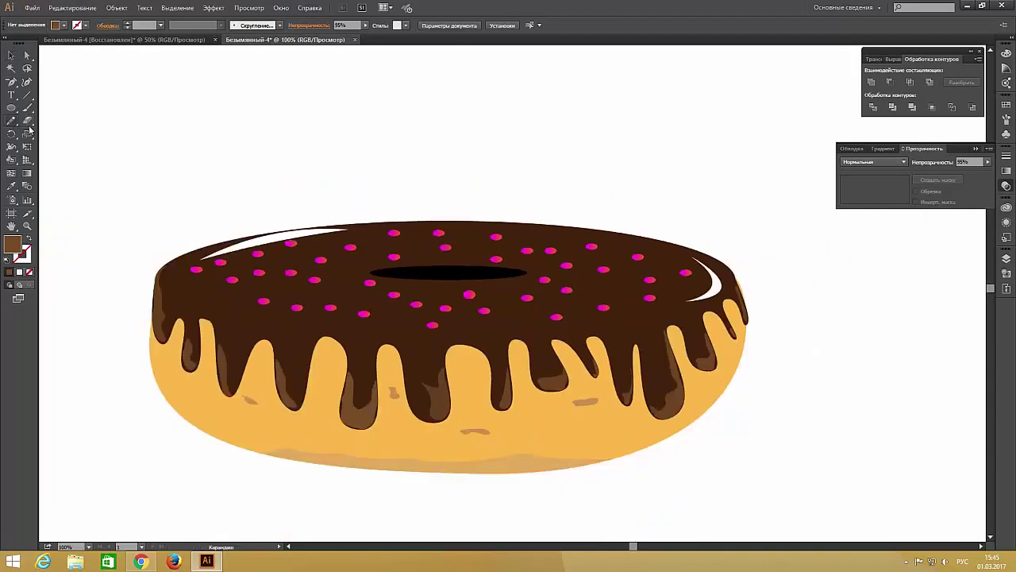
# Pencil-trace a closed shape along the glaze's drip edges and move it beneath the glaze in Layers
pyautogui.moveTo(182, 367)
pyautogui.mouseDown()
pyautogui.moveTo(383, 370)
pyautogui.moveTo(551, 396)
pyautogui.mouseUp()
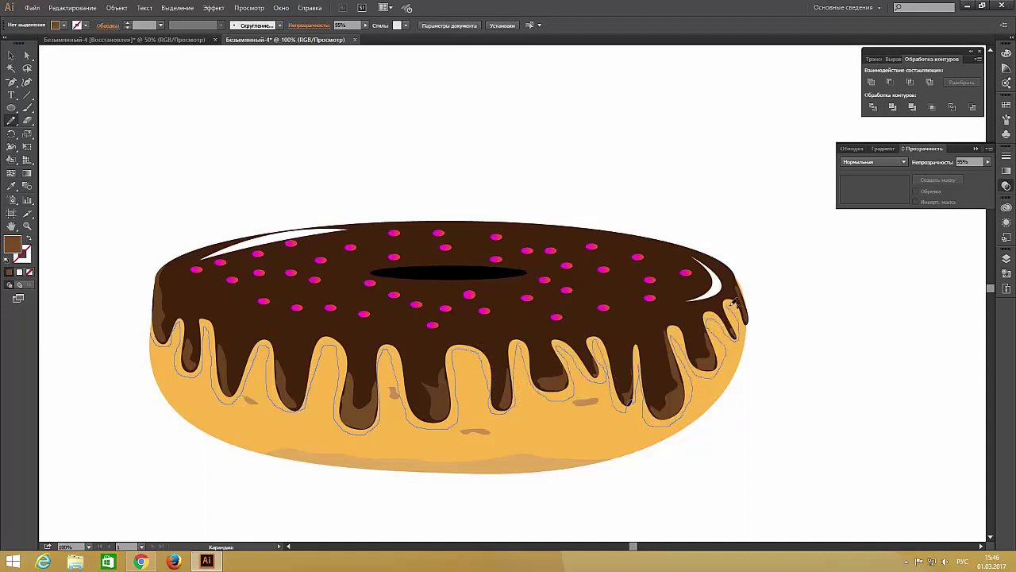
pyautogui.moveTo(735, 302); pyautogui.dragTo(154, 329)
pyautogui.click(61, 26)
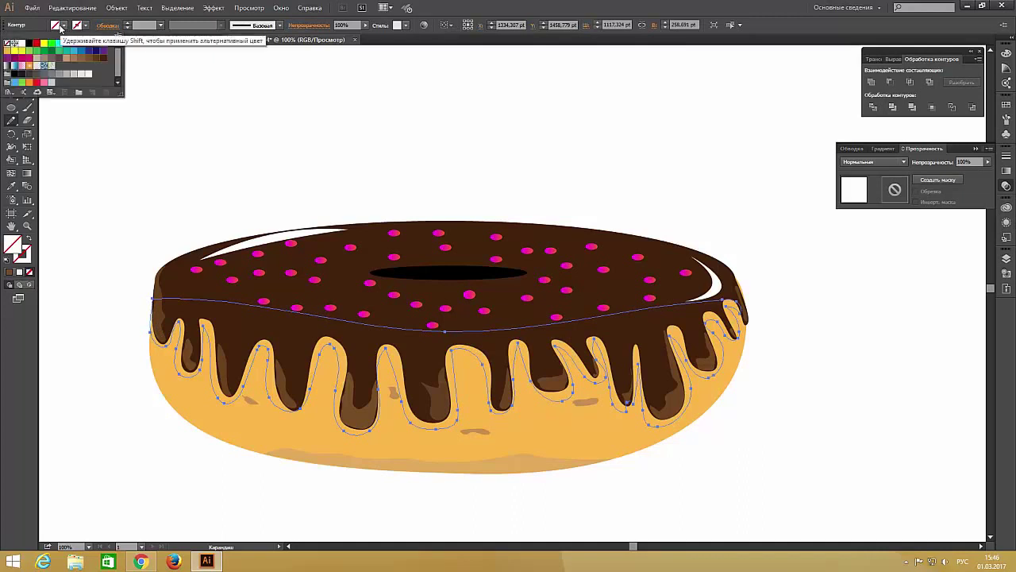
pyautogui.click(82, 73)
pyautogui.click(1007, 259)
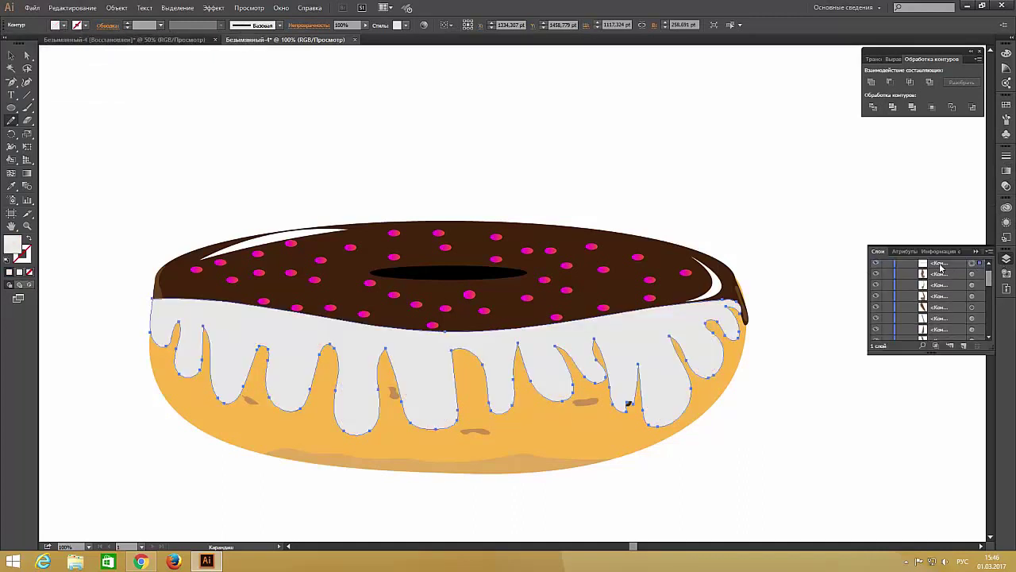
pyautogui.moveTo(941, 269); pyautogui.dragTo(945, 321)
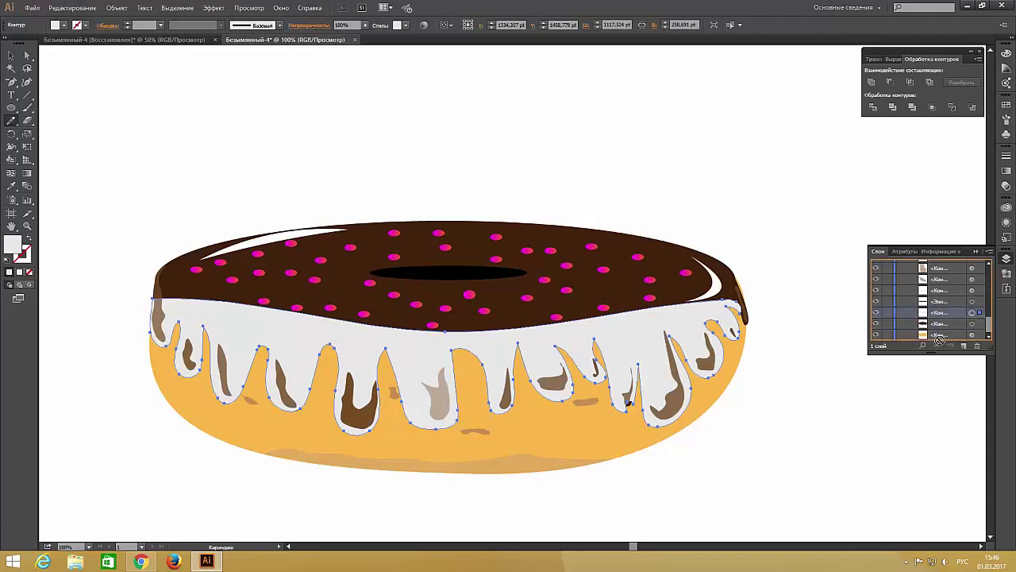
# Fill the rim shape light tan and set its opacity to 46%
pyautogui.click(63, 25)
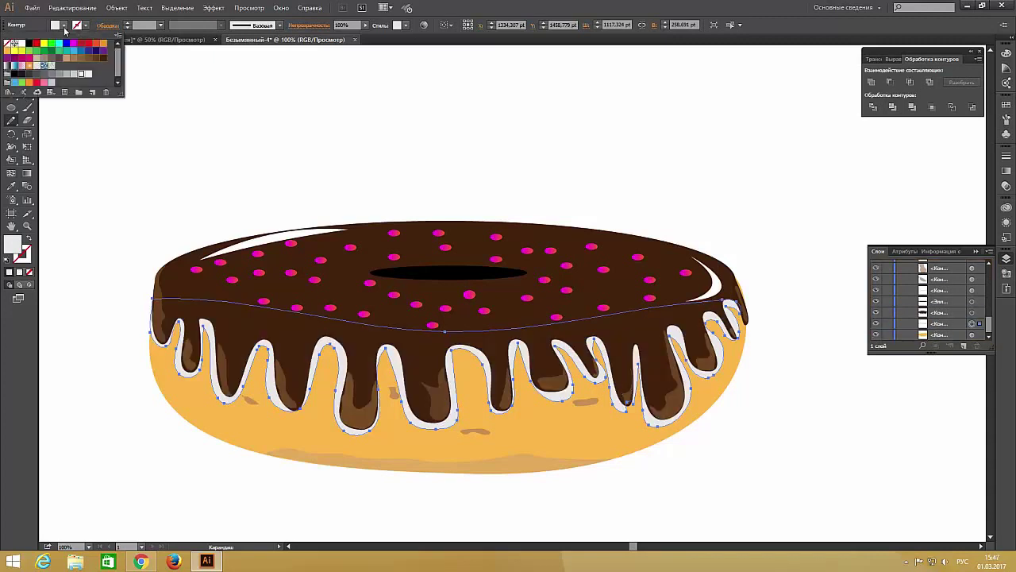
pyautogui.click(74, 60)
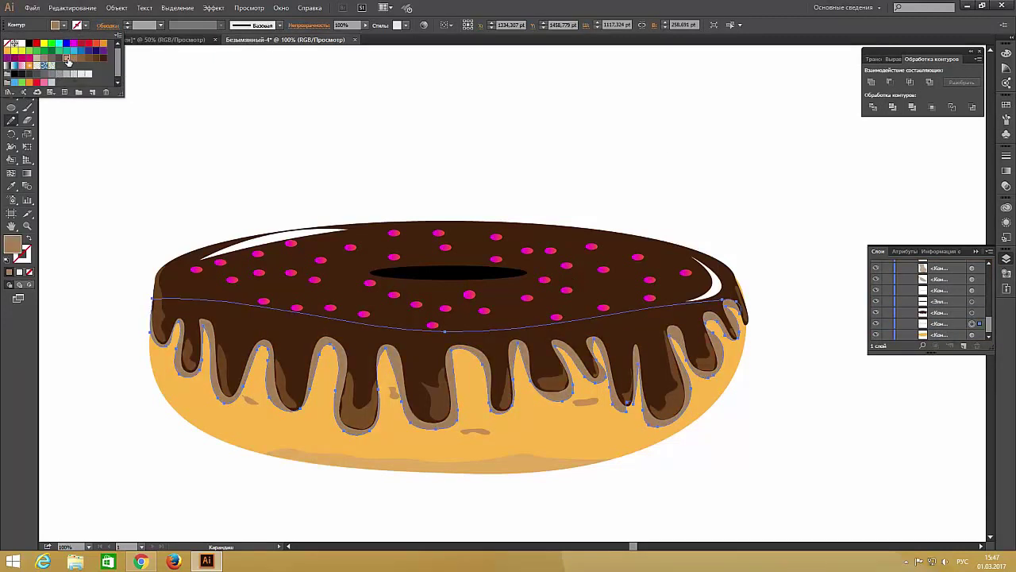
pyautogui.click(67, 59)
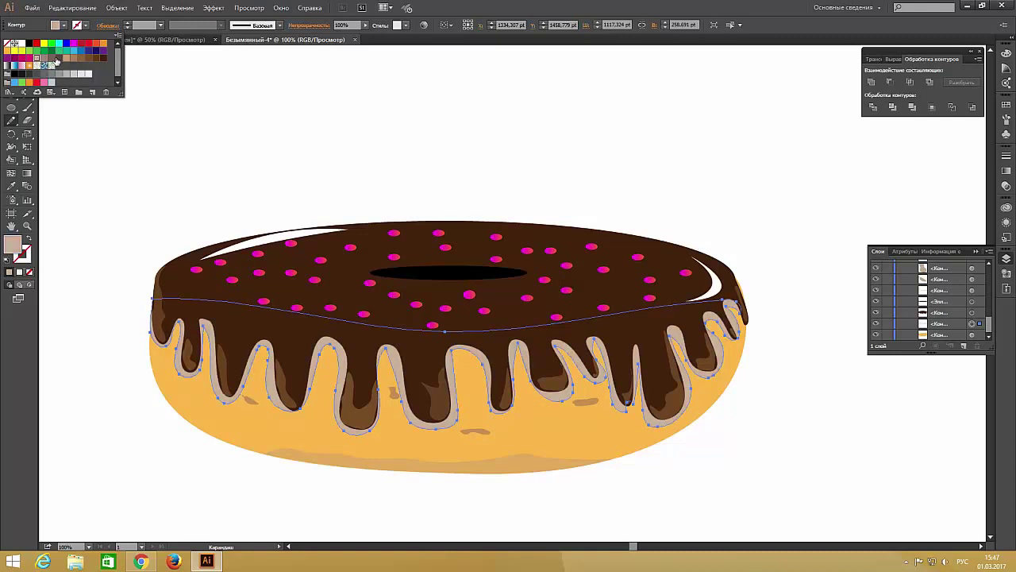
pyautogui.press('Escape')
pyautogui.click(1007, 172)
pyautogui.click(987, 162)
pyautogui.moveTo(989, 171); pyautogui.dragTo(969, 170)
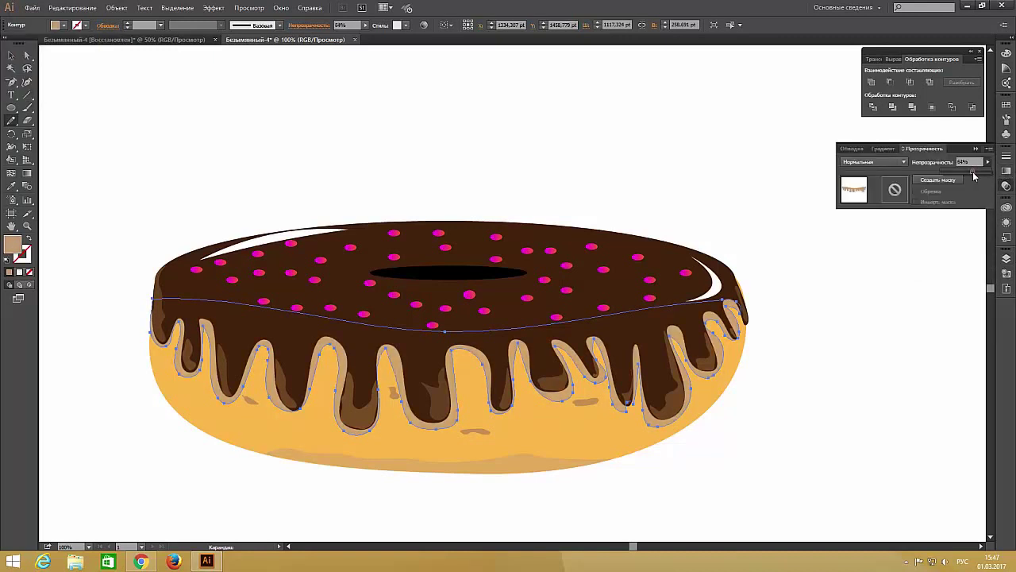
pyautogui.keyDown('ctrl'); pyautogui.click(116, 98); pyautogui.keyUp('ctrl')
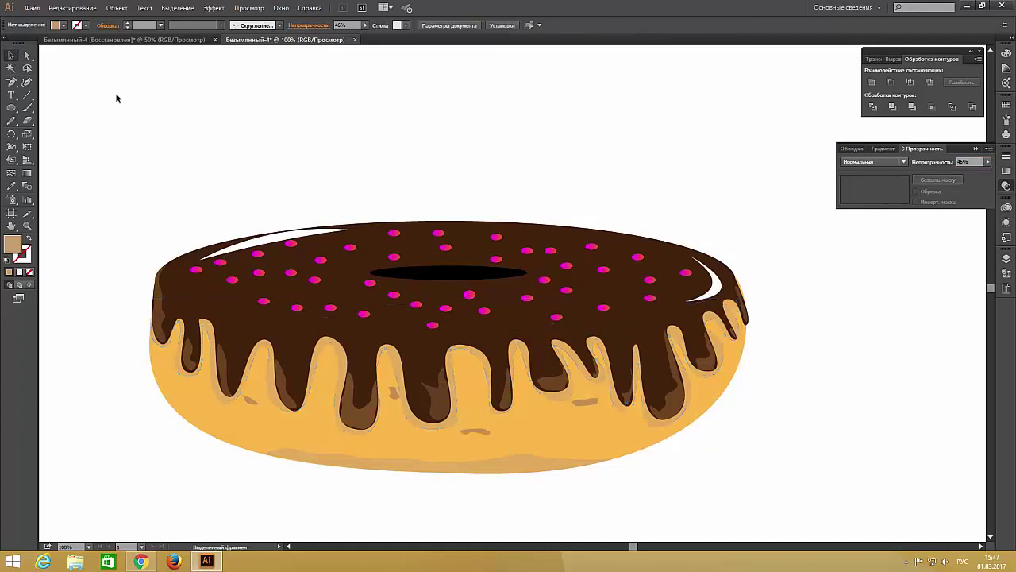
pyautogui.hotkey('ctrl', '-')
pyautogui.hotkey('ctrl', '-')
pyautogui.hotkey('ctrl', '+')
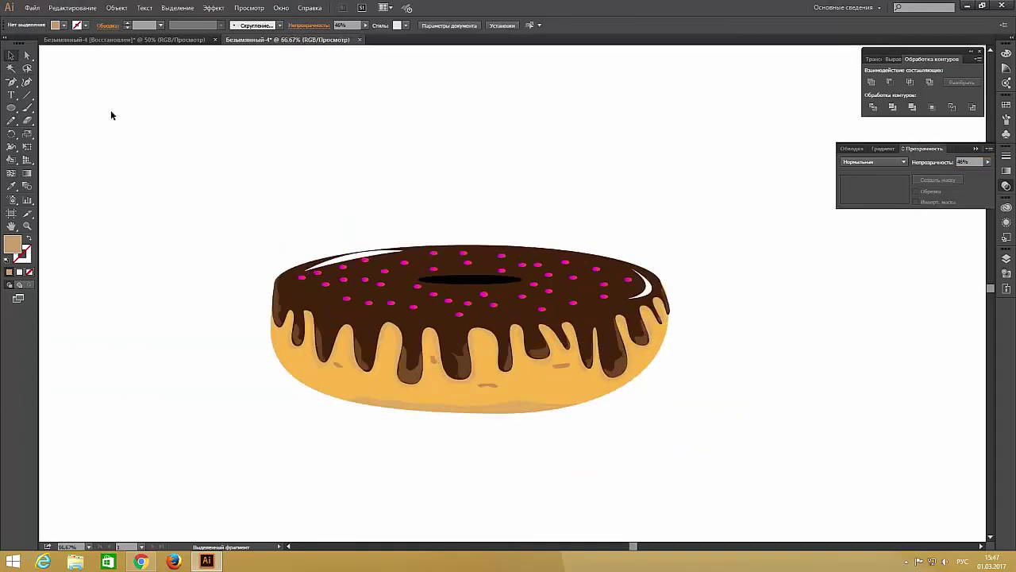